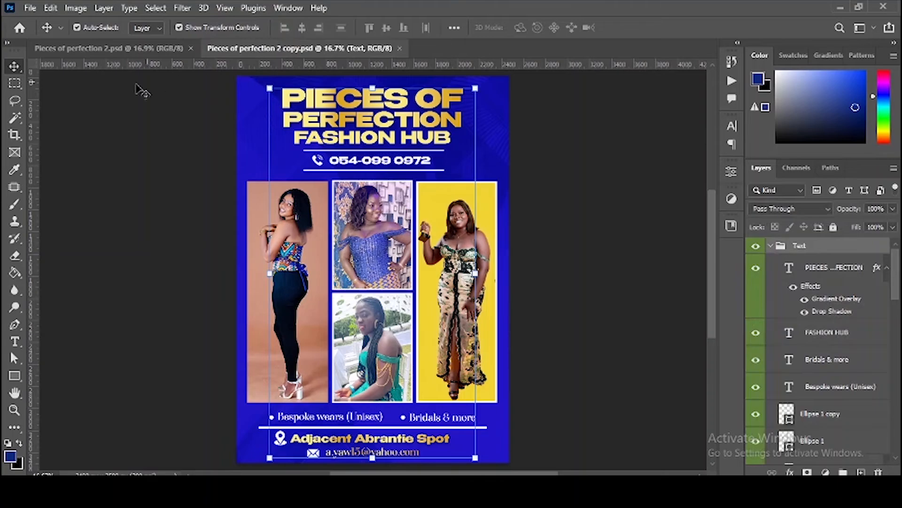
Step: Check both flyer tabs, then collapse the Text, Shapes, Icons and Images groups in the blue copy
left_click(135, 47)
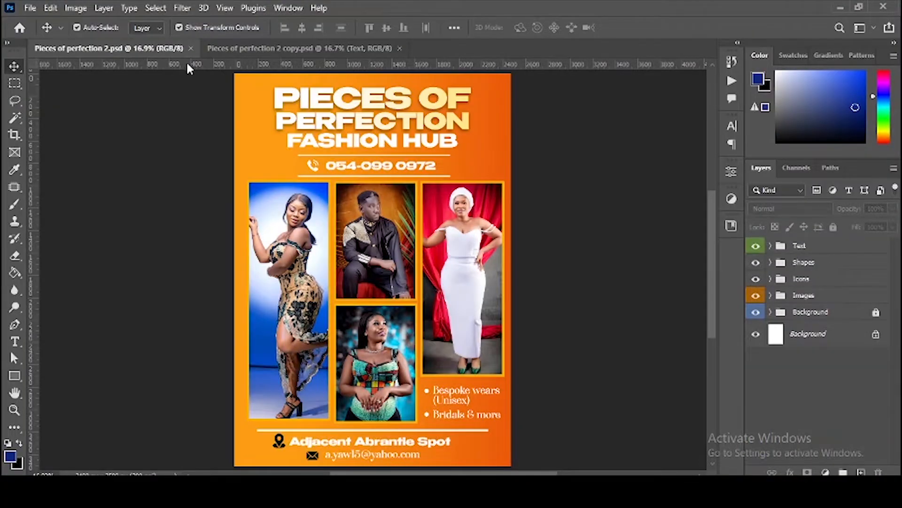
left_click(247, 47)
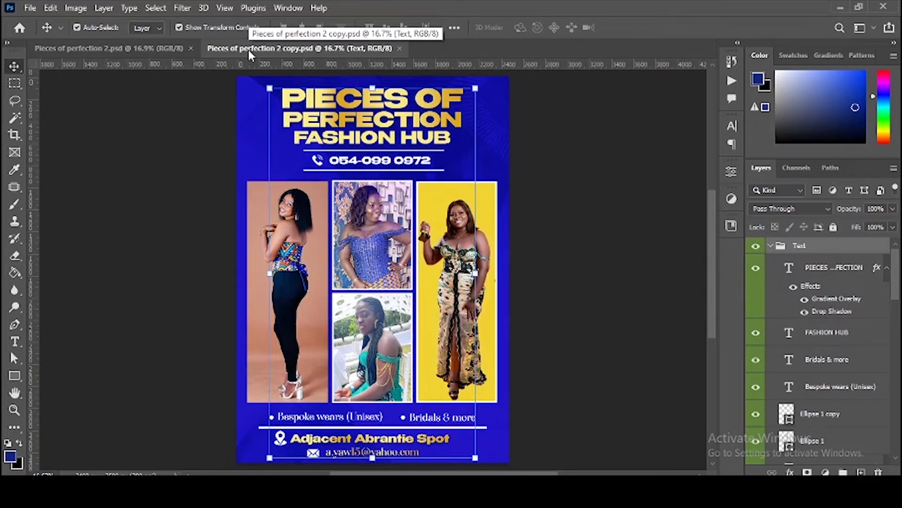
left_click(769, 246)
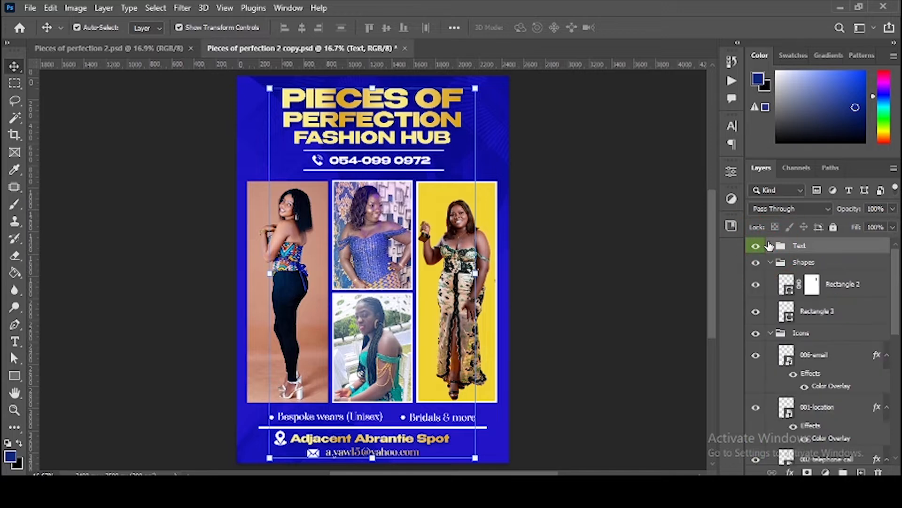
left_click(769, 262)
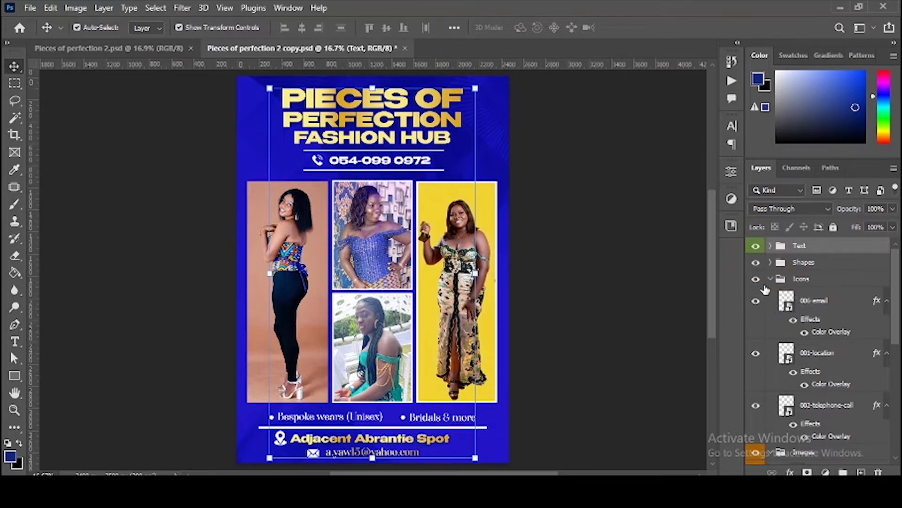
left_click(771, 278)
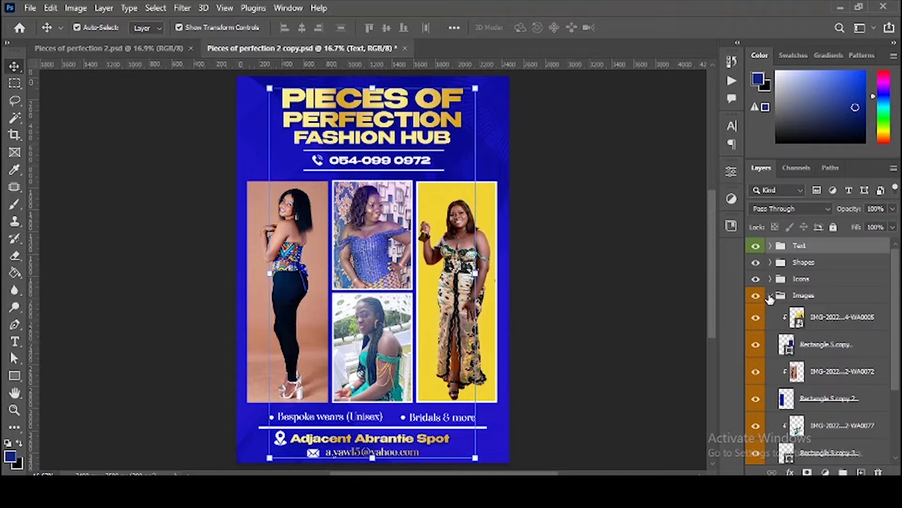
left_click(769, 295)
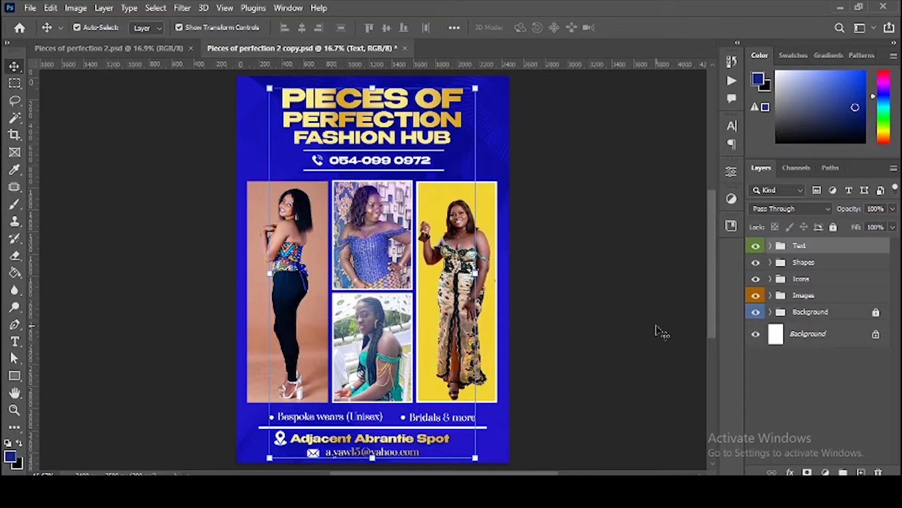
Step: Create a new blank A4 print document and return to it after glancing at both reference flyers
key("ctrl+n")
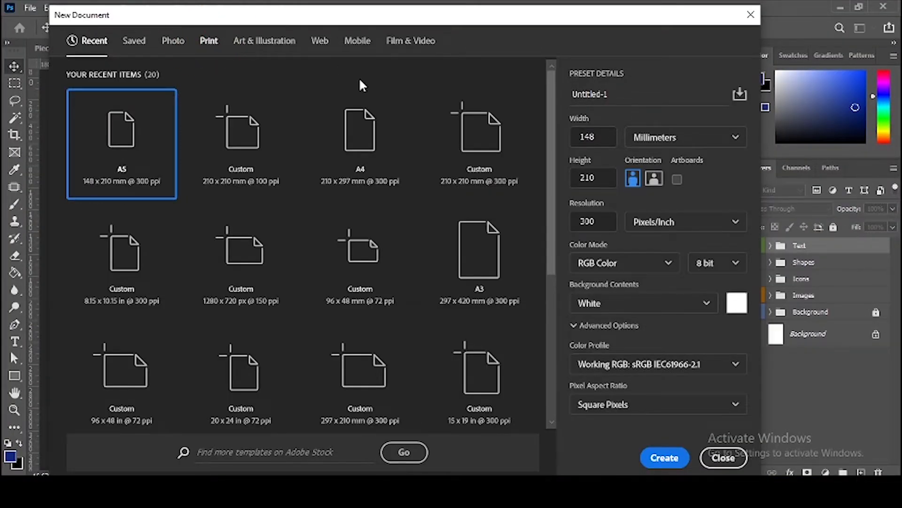
left_click(366, 146)
left_click(478, 184)
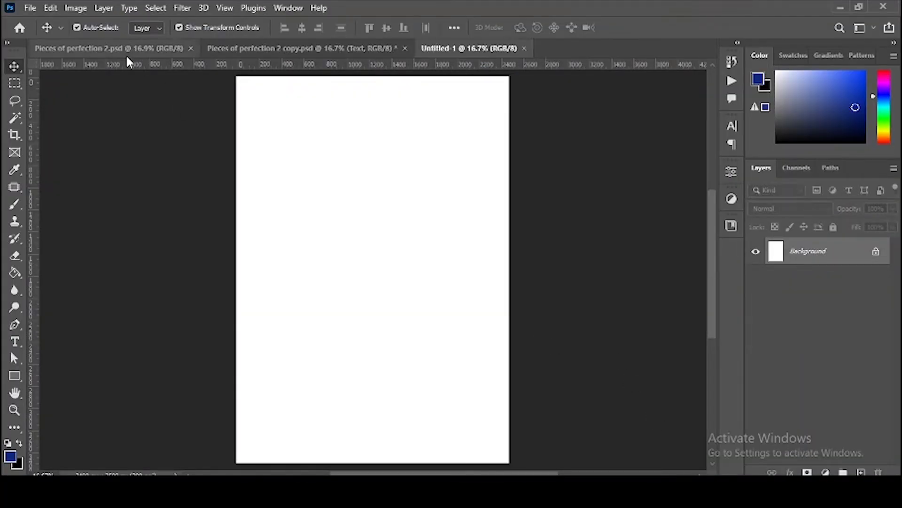
left_click(126, 52)
left_click(287, 47)
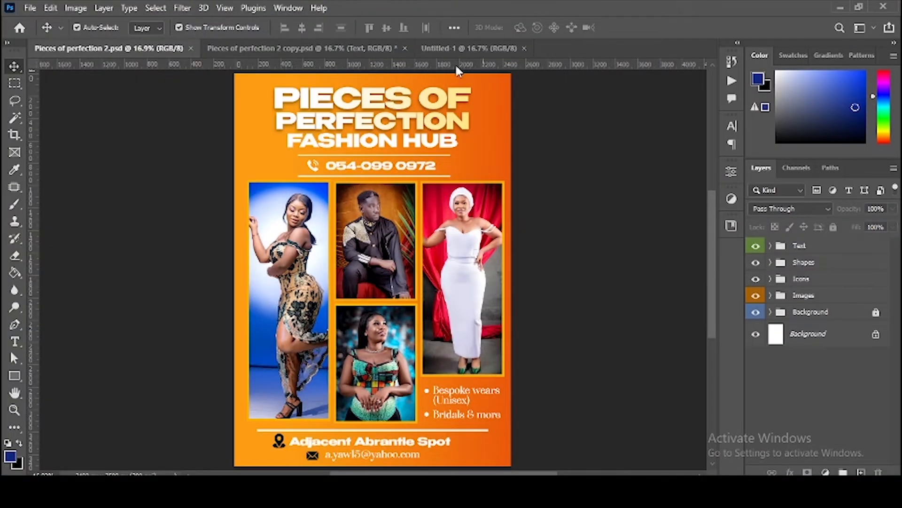
left_click(458, 49)
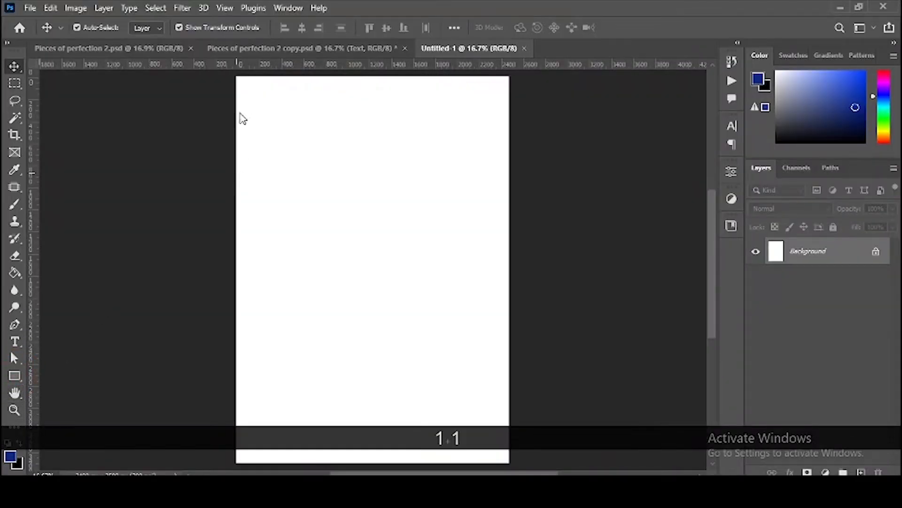
Step: Draw a full-canvas rectangle and give it a linear Gradient Overlay at 100% opacity
key("u")
left_click_drag(235, 73, 513, 463)
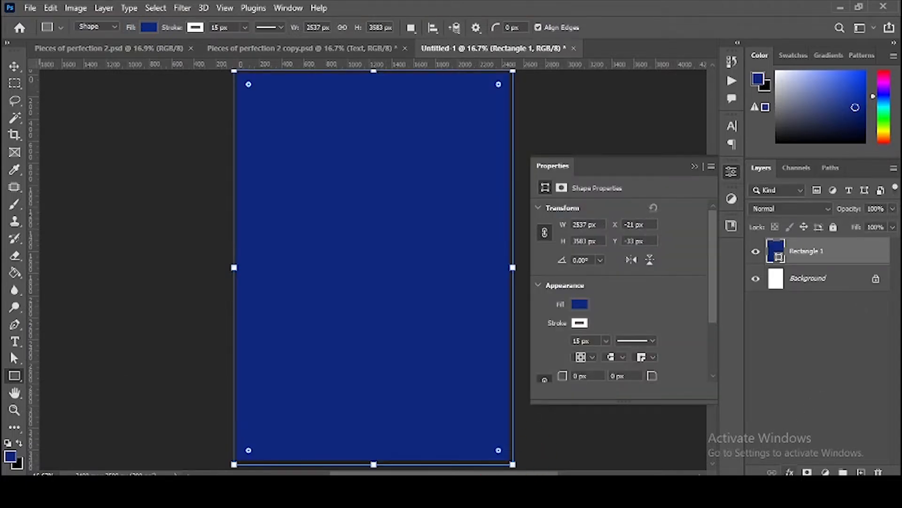
left_click(790, 472)
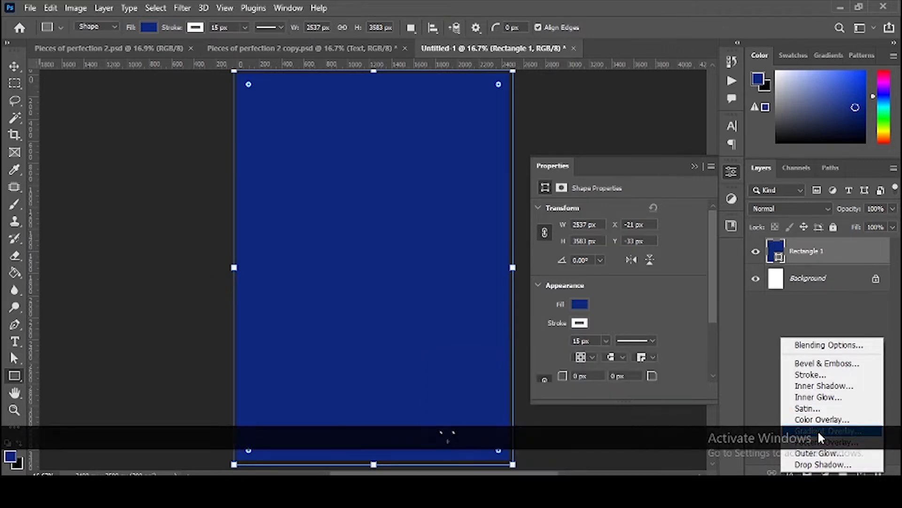
left_click(819, 432)
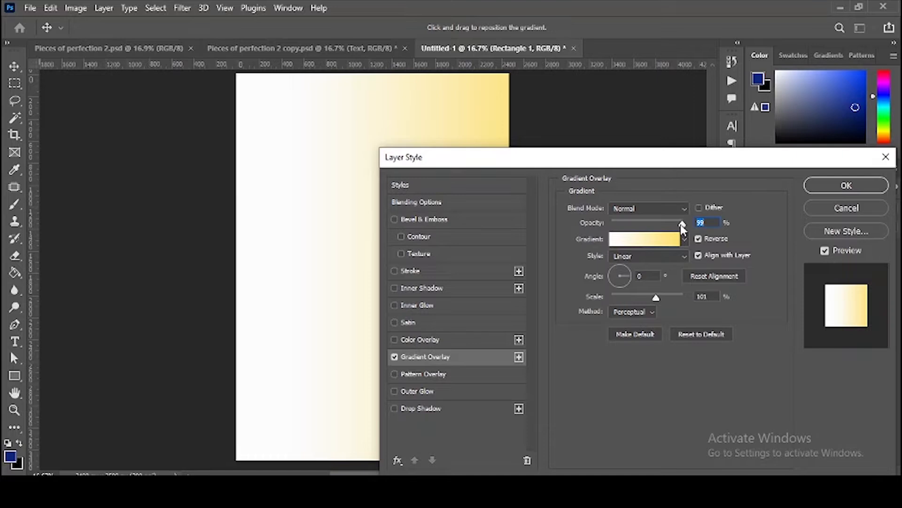
double_click(705, 222)
left_click(659, 257)
left_click(659, 257)
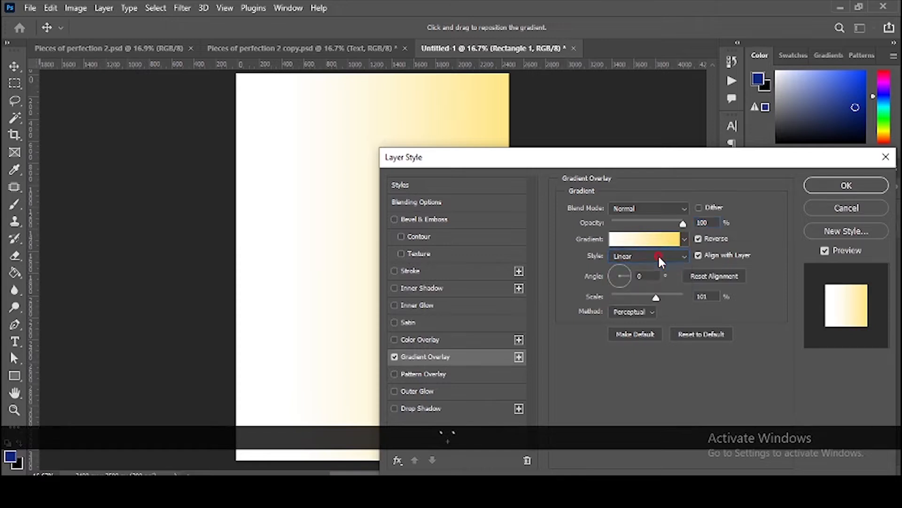
left_click(656, 240)
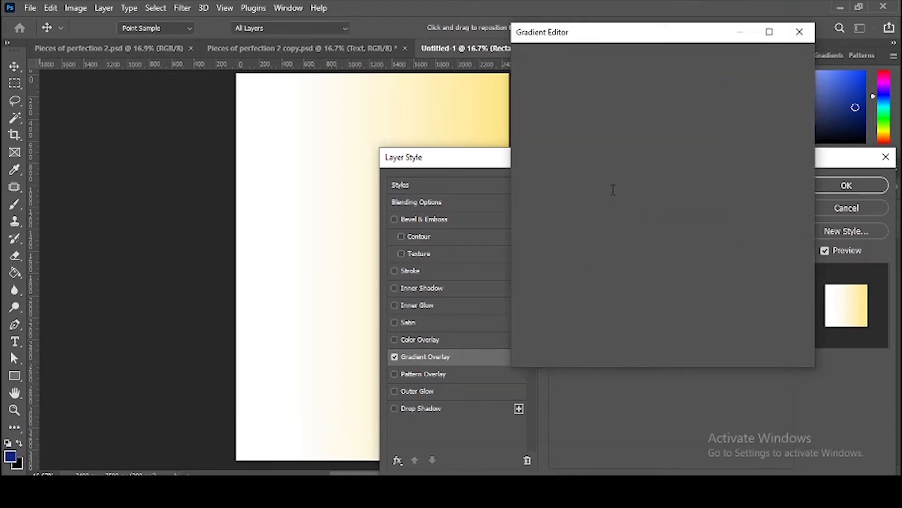
Step: Build an orange gradient with stops e94707 and ff9d12 and save it as a new preset
scroll(637, 132, "down", 5)
scroll(639, 124, "down", 3)
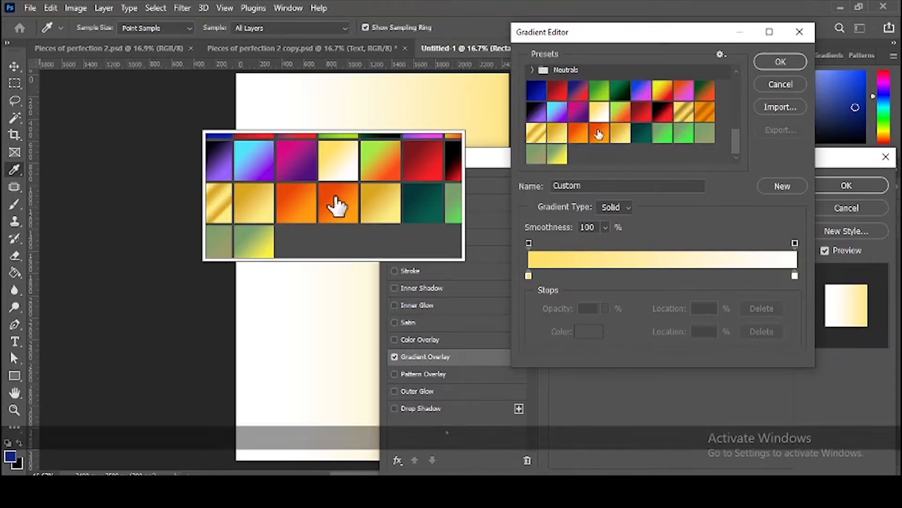
left_click(597, 136)
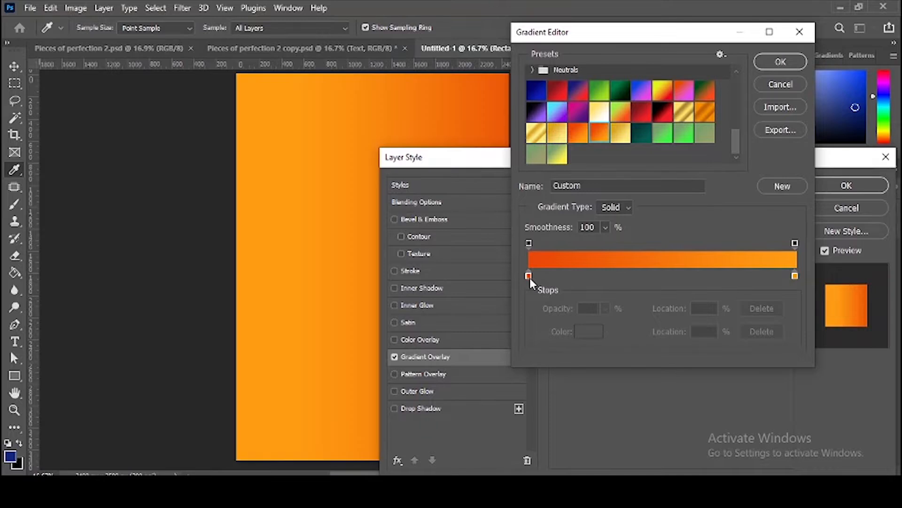
left_click(528, 276)
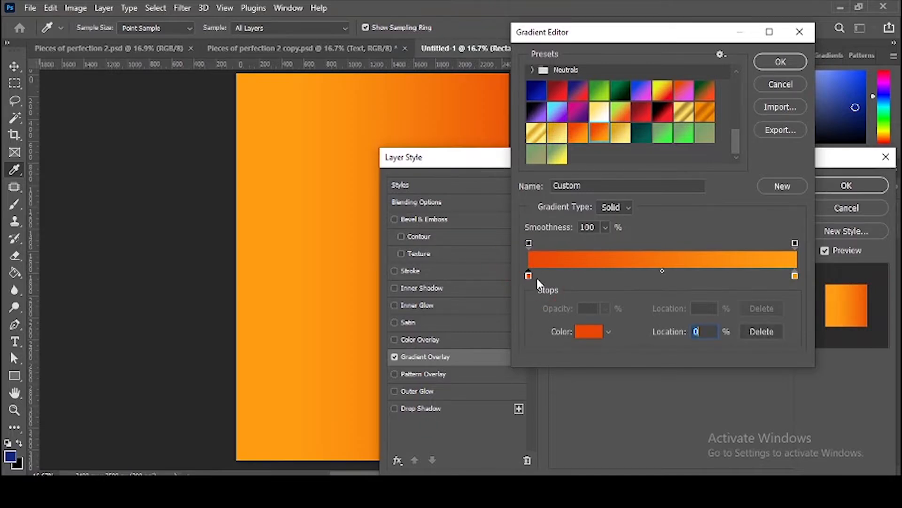
double_click(529, 276)
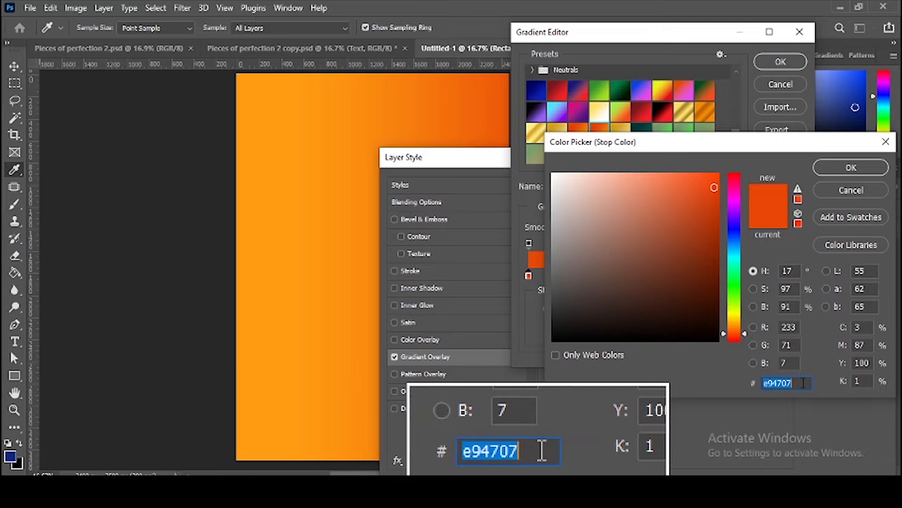
left_click(854, 173)
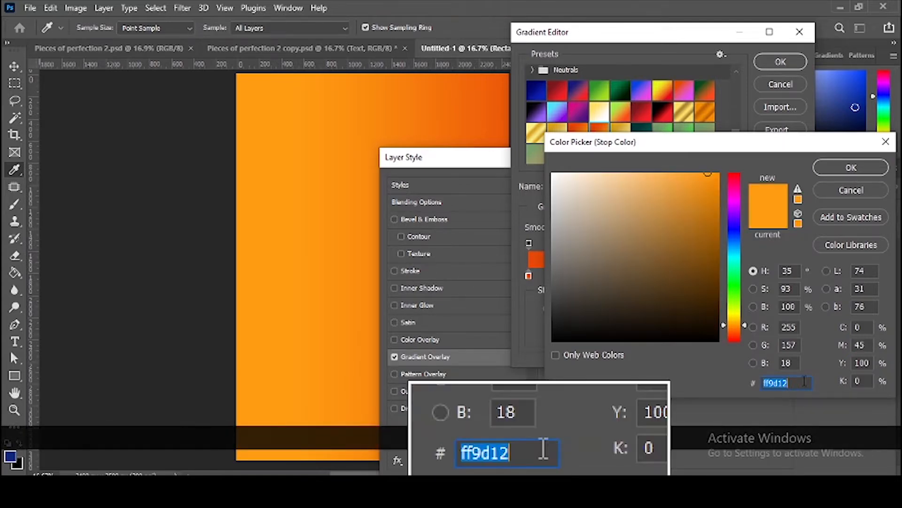
left_click(851, 169)
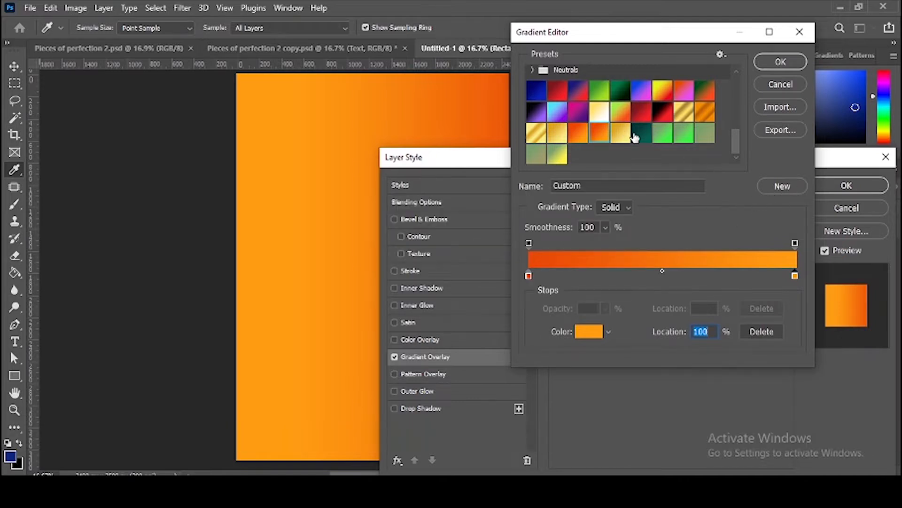
left_click(781, 192)
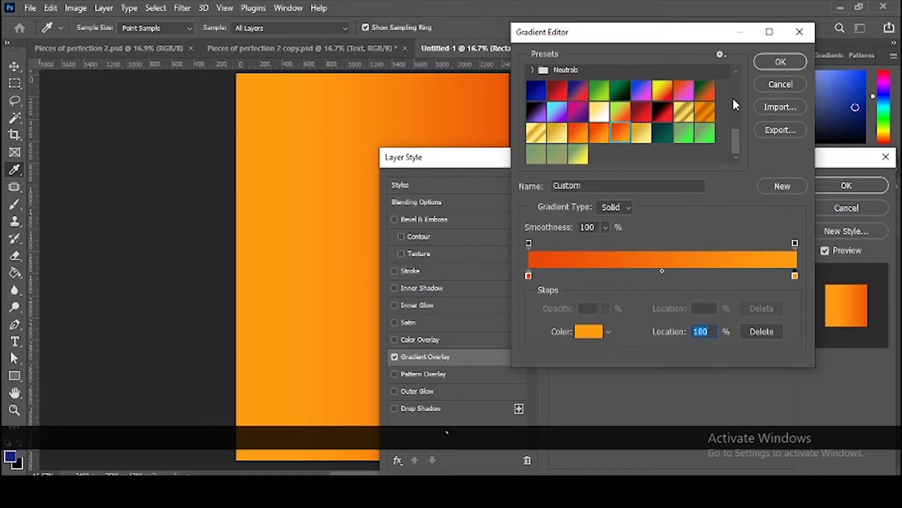
left_click(785, 61)
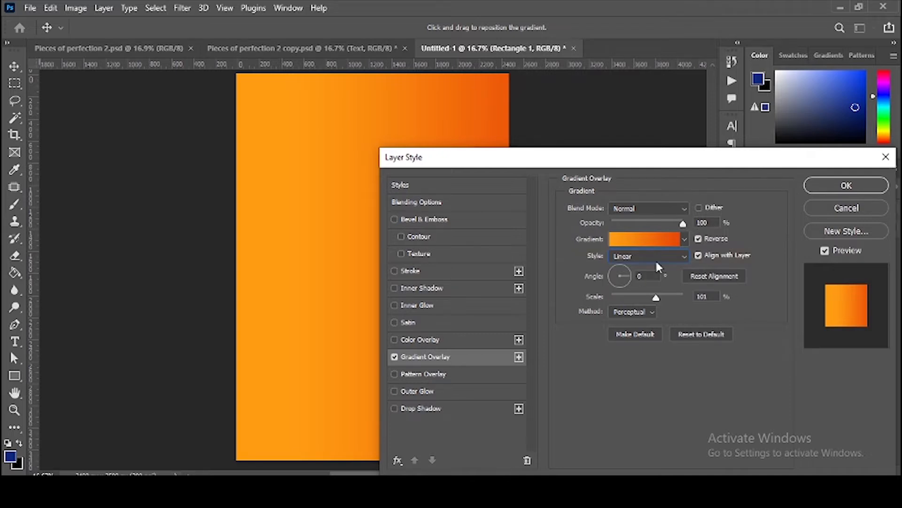
Step: Apply the orange gradient style and group the rectangle into a layer group named 'Background'
left_click(816, 185)
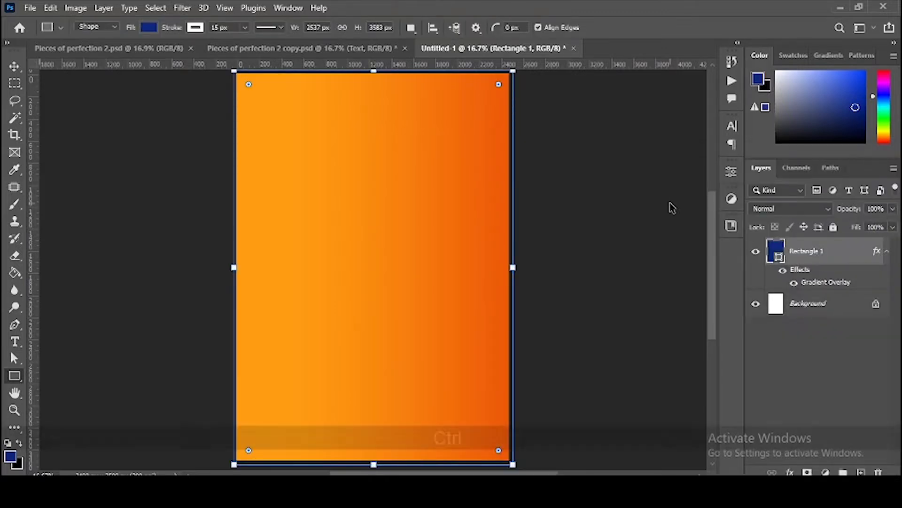
key("ctrl+g")
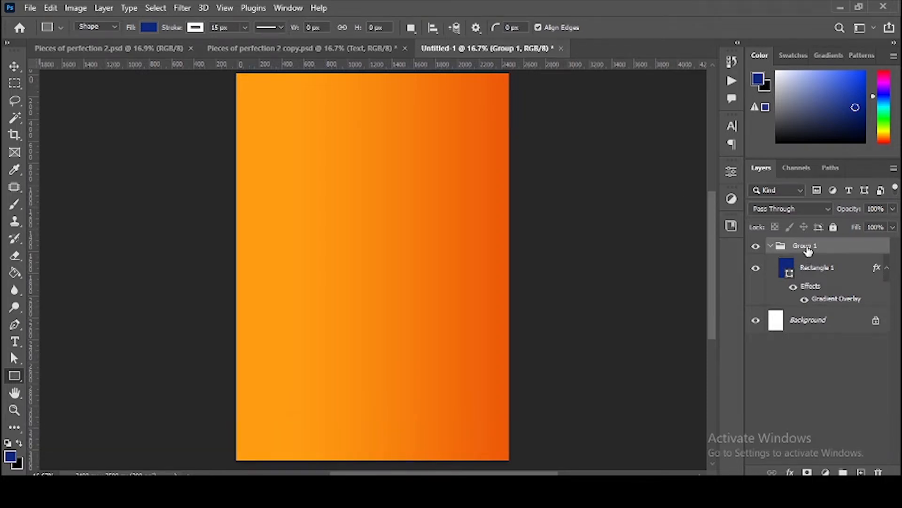
double_click(804, 246)
type("Bac")
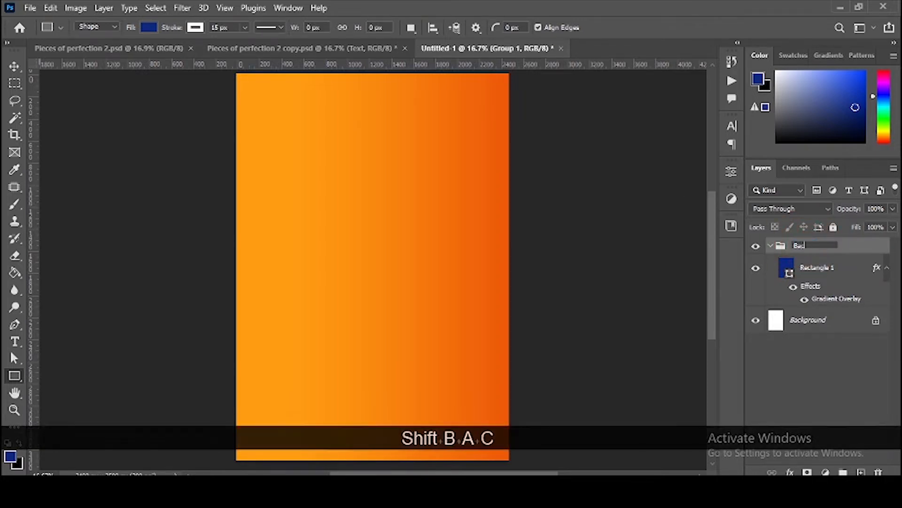
type("kground")
key("ctrl+z")
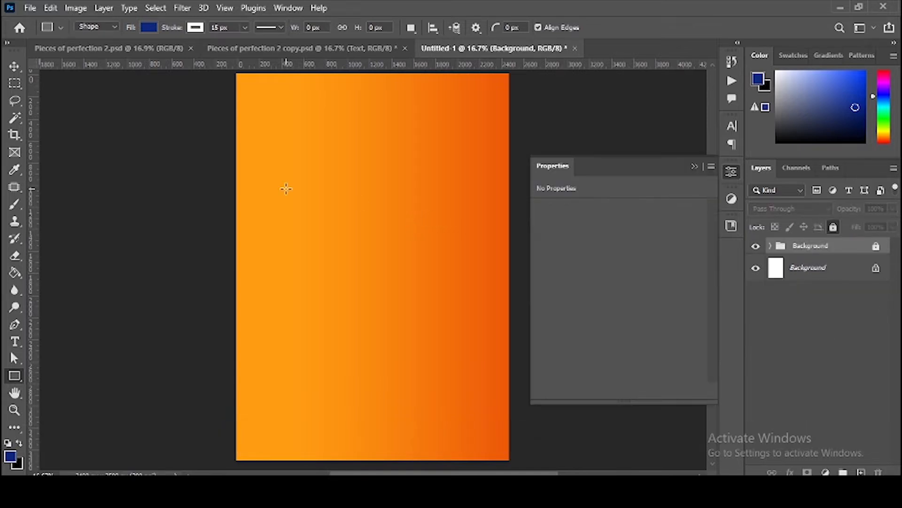
key("v")
left_click(369, 221)
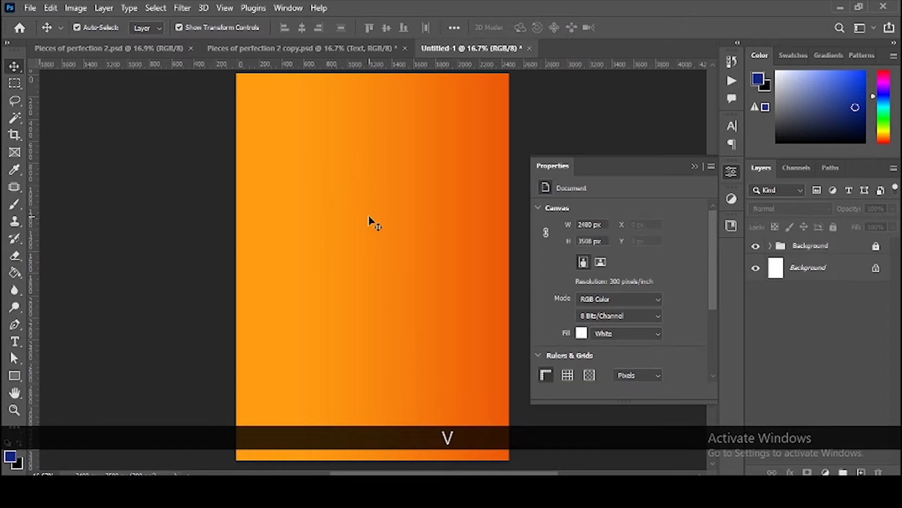
key("t")
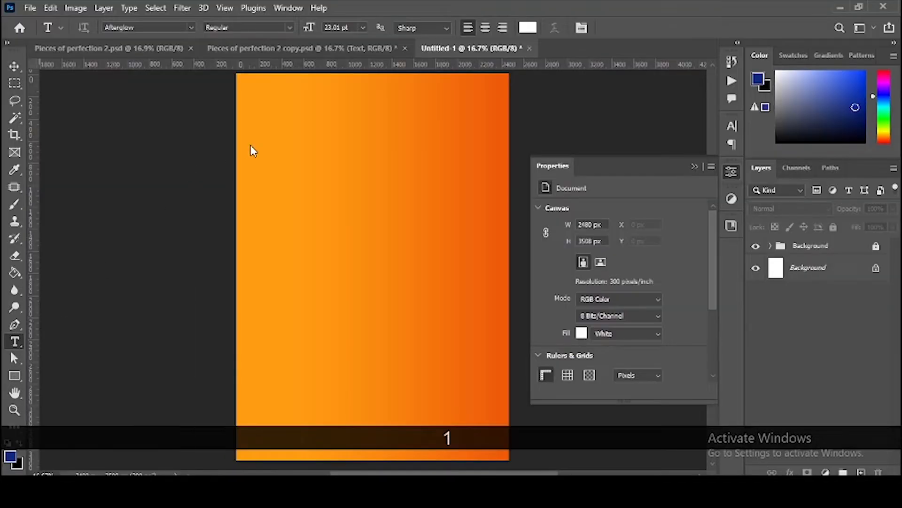
Step: Type the two-line title 'PIECES OF' / 'PERFECTION' near the top left of the page
left_click(282, 126)
type("PIECES OF")
key("Return")
type("PERFECTION")
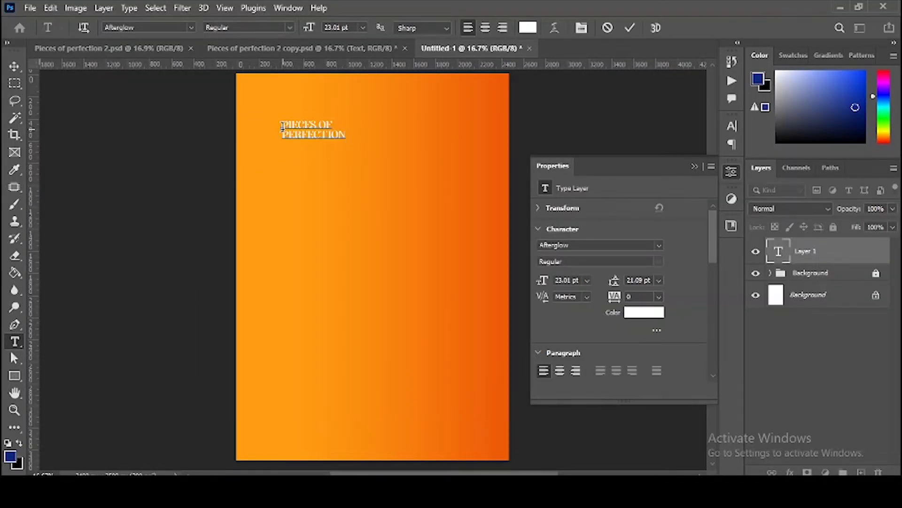
key("Return")
key("v")
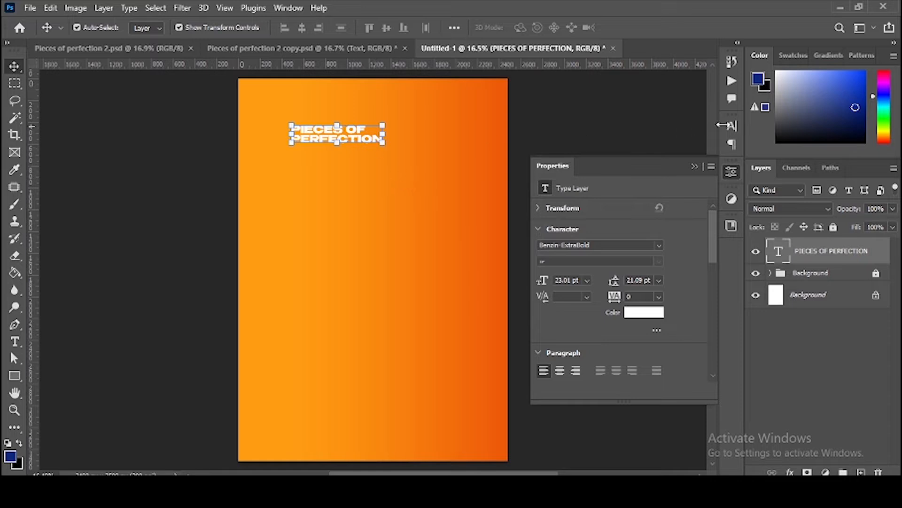
Step: Scale the title up to about 172% and shift it right toward the page middle
left_click(732, 126)
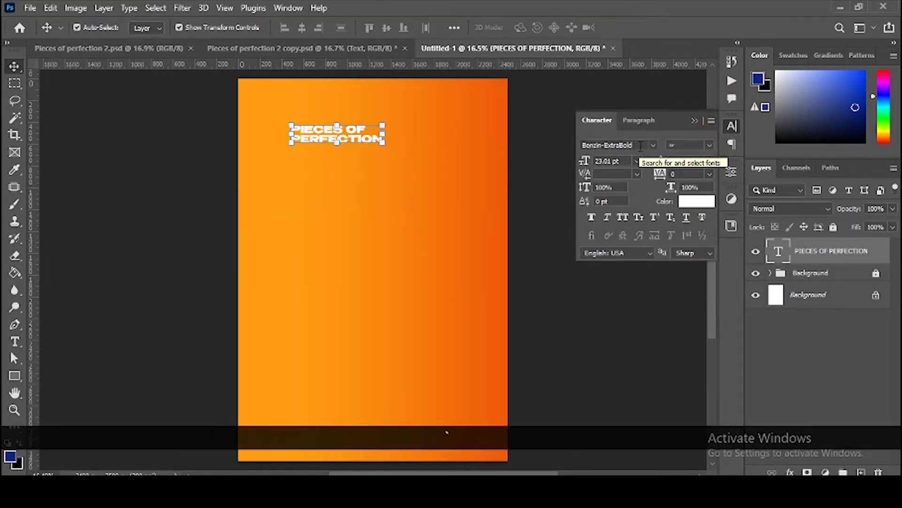
key("alt")
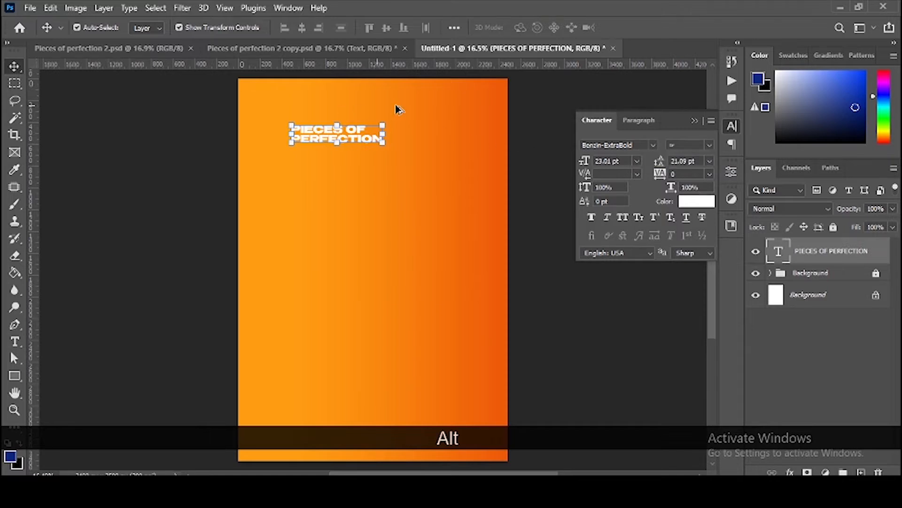
key("space")
left_click_drag(406, 103, 408, 160)
scroll(381, 195, "up", 4)
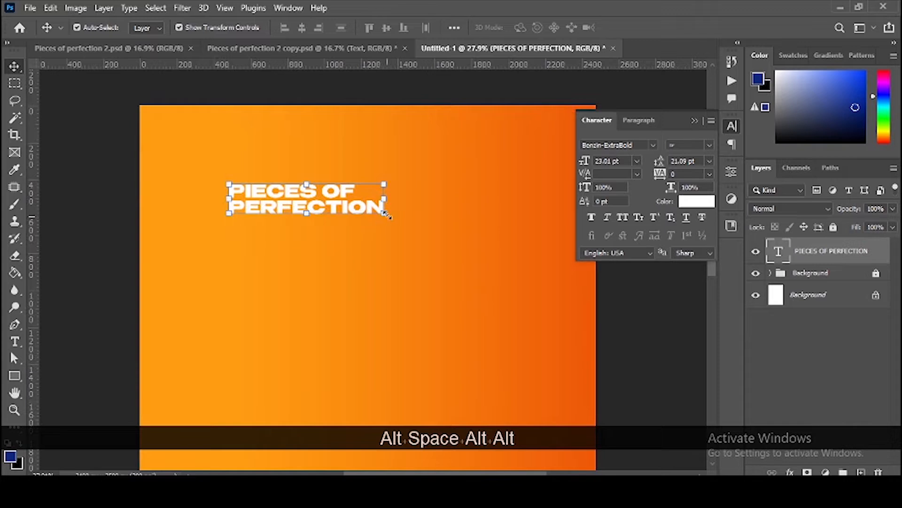
left_click_drag(384, 212, 497, 259)
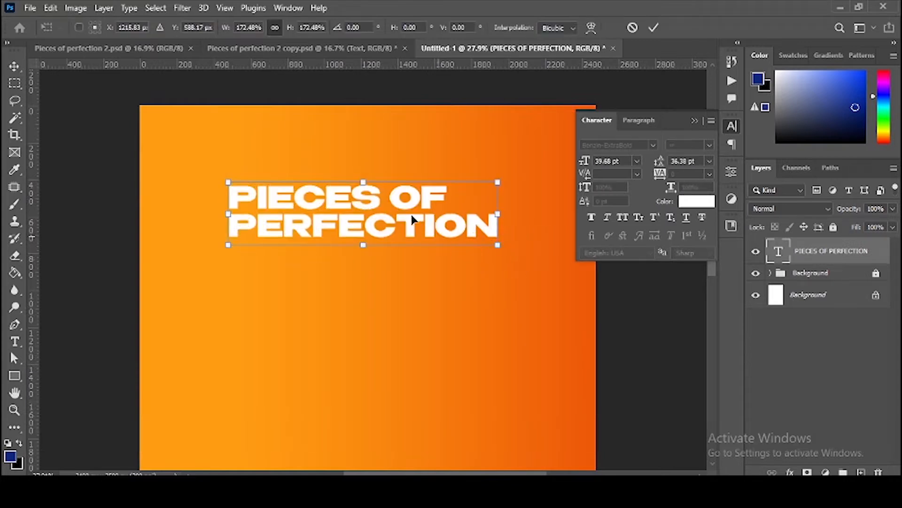
left_click_drag(412, 215, 429, 209)
key("Return")
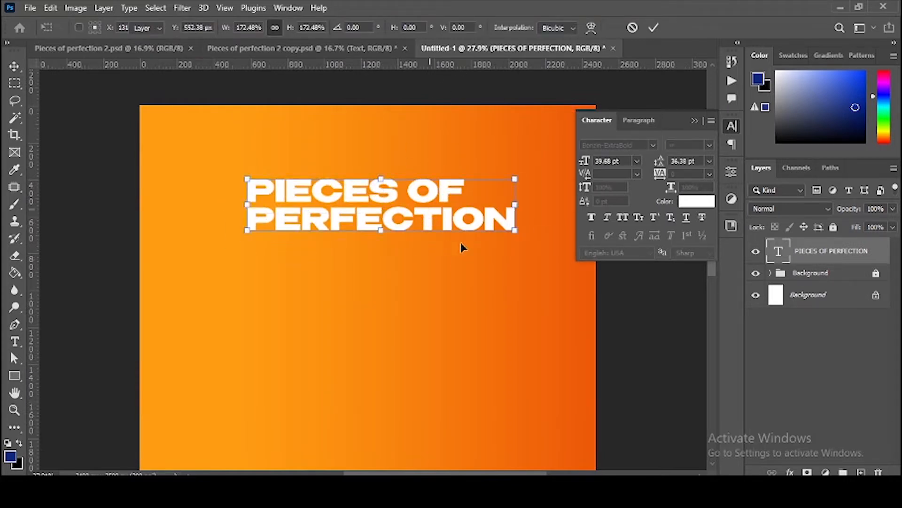
Step: Centre-align the title text and move it back toward the page centre
left_click(639, 120)
left_click(611, 141)
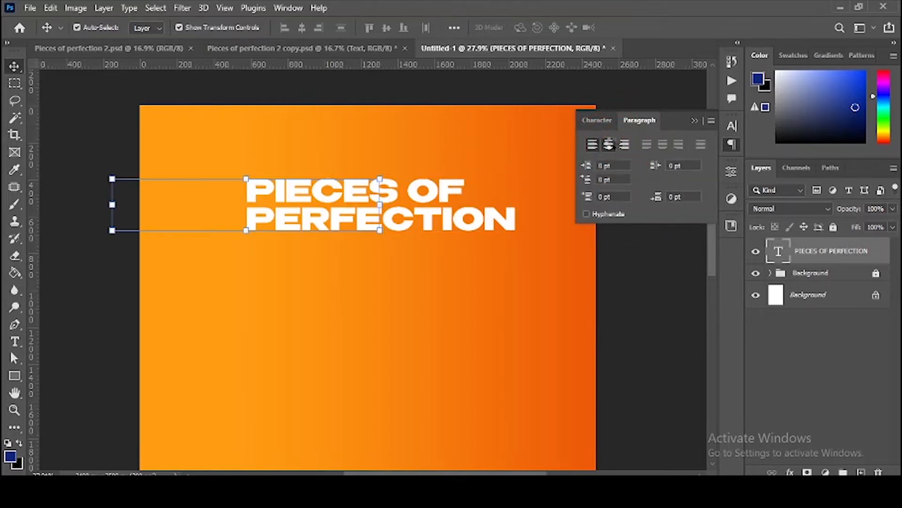
left_click_drag(338, 187, 258, 187)
Step: Enlarge the PIECES OF line to 50 pt and move the title up near the top
key("t")
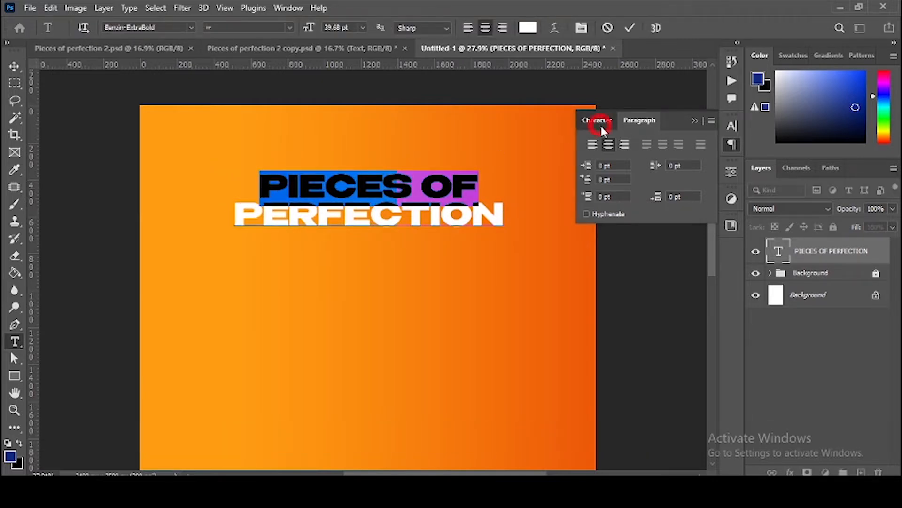
left_click(598, 121)
left_click_drag(582, 160, 586, 160)
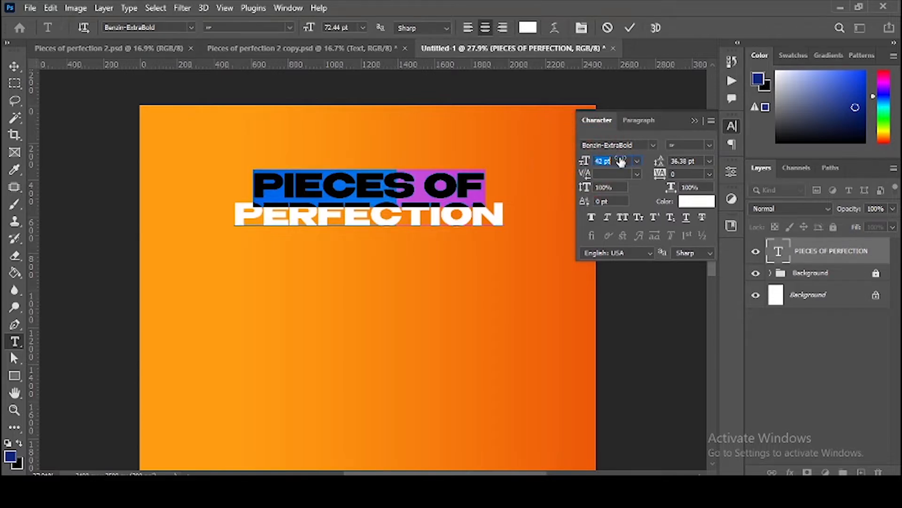
left_click(296, 8)
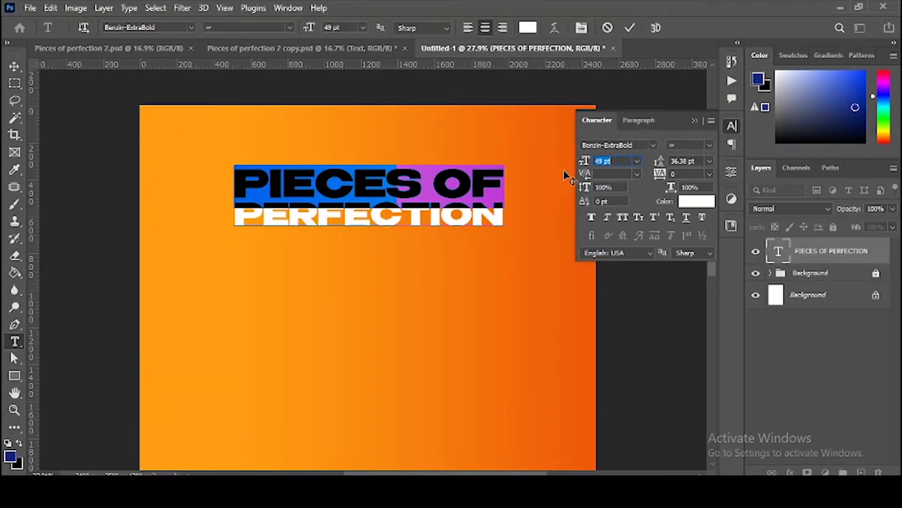
left_click(636, 161)
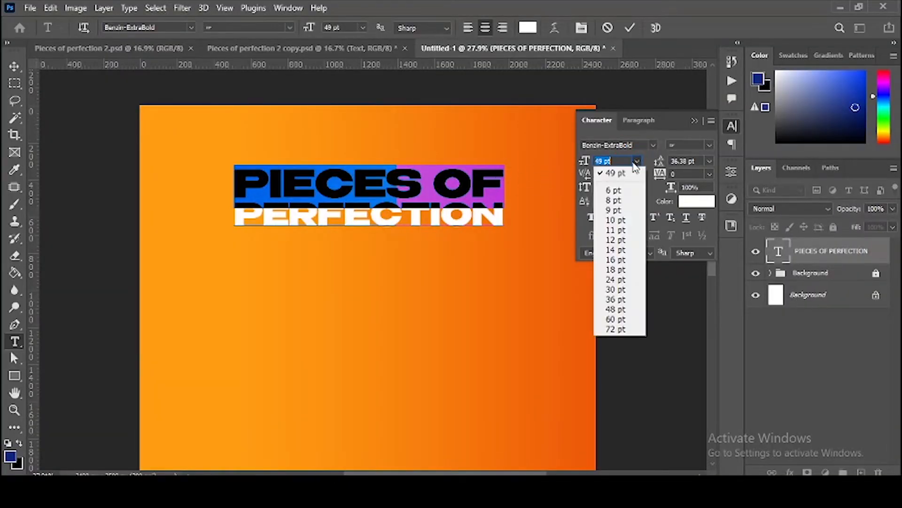
left_click(625, 162)
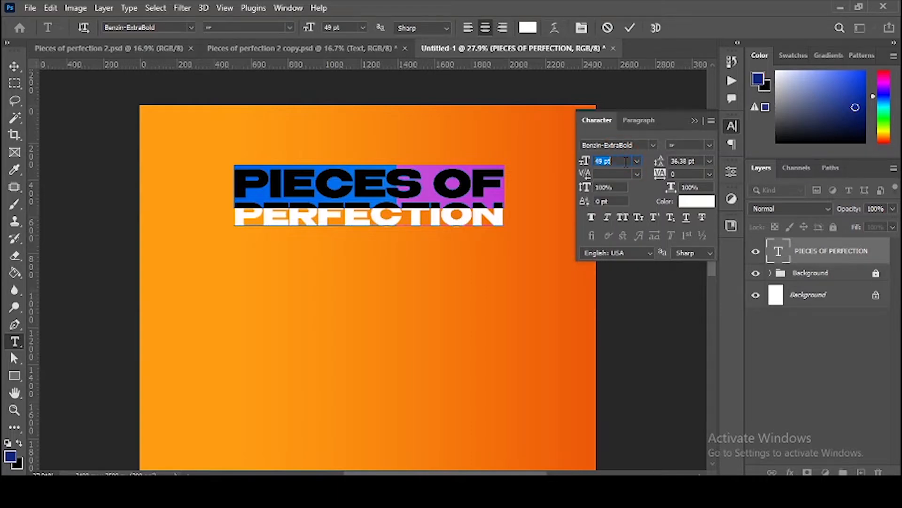
left_click(625, 161)
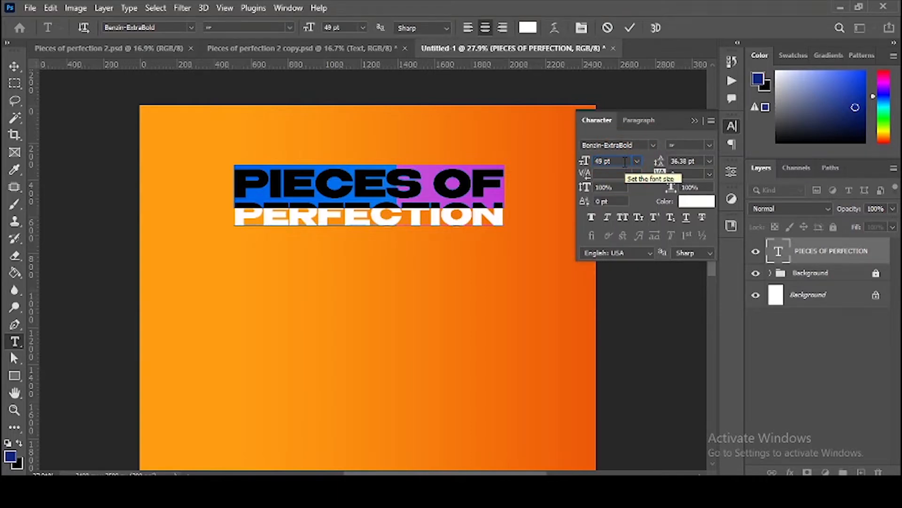
key("Up")
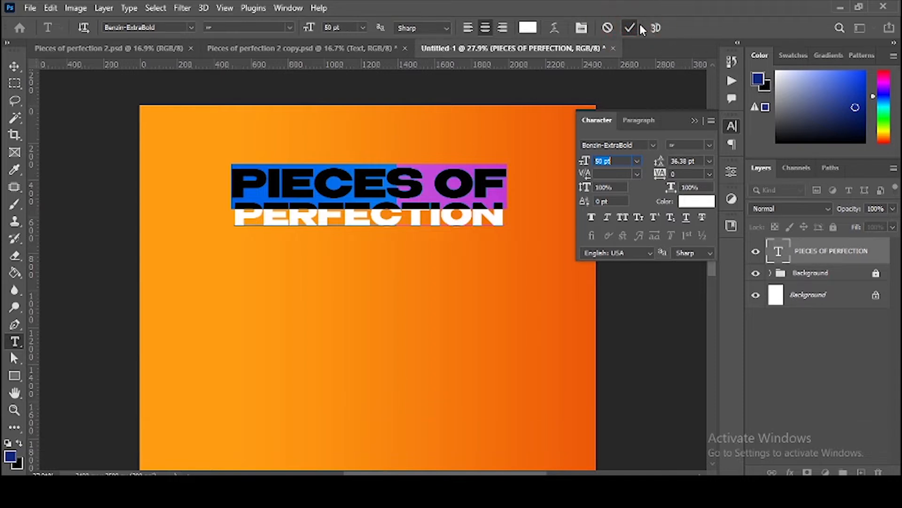
left_click(629, 30)
key("v")
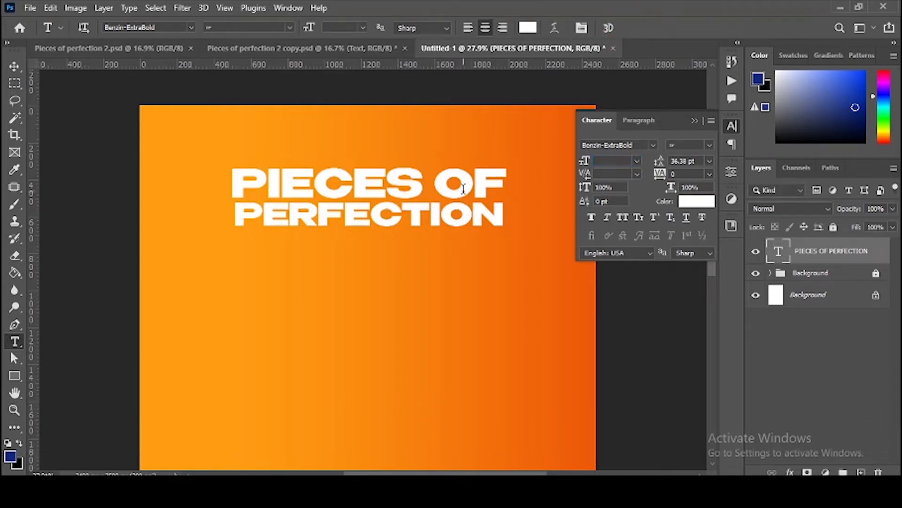
left_click_drag(453, 197, 455, 173)
Step: Duplicate the title below itself and retype the copy as 'FASHION HUB'
key("ctrl+z")
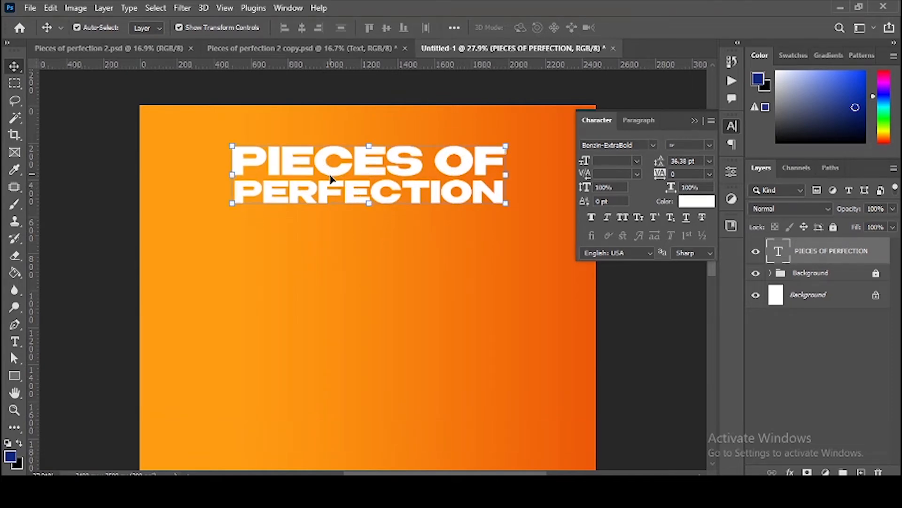
key("alt")
left_click_drag(328, 173, 328, 244)
key("t")
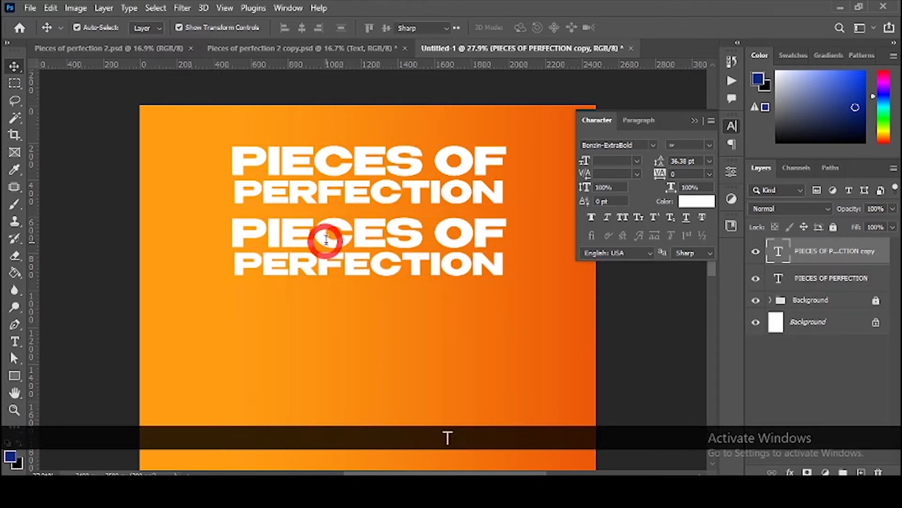
left_click(327, 240)
key("ctrl+a")
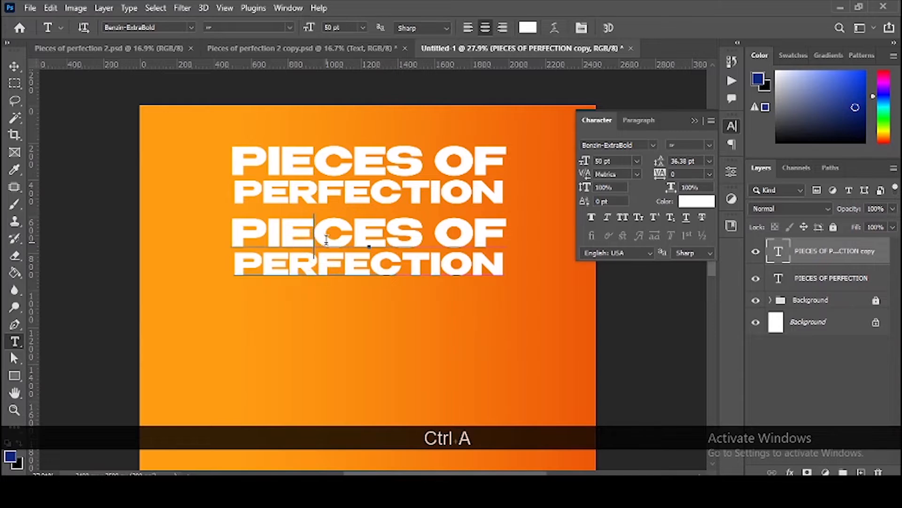
type("FAS")
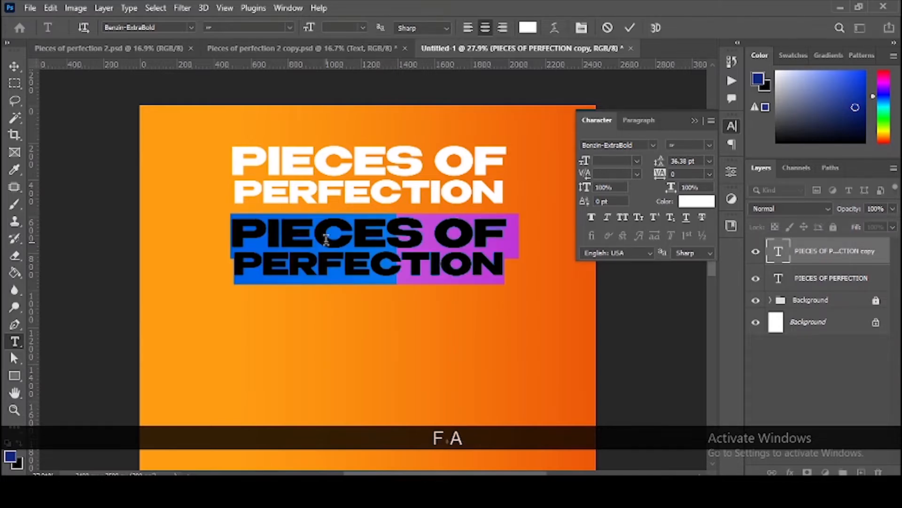
type("HION HUB")
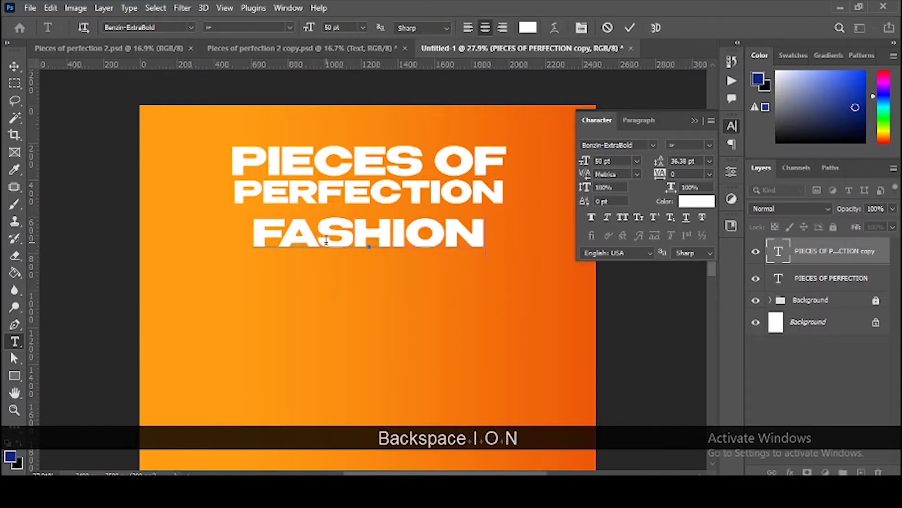
key("Return")
Step: Shrink FASHION HUB to about 71% and nudge it just under PERFECTION
key("v")
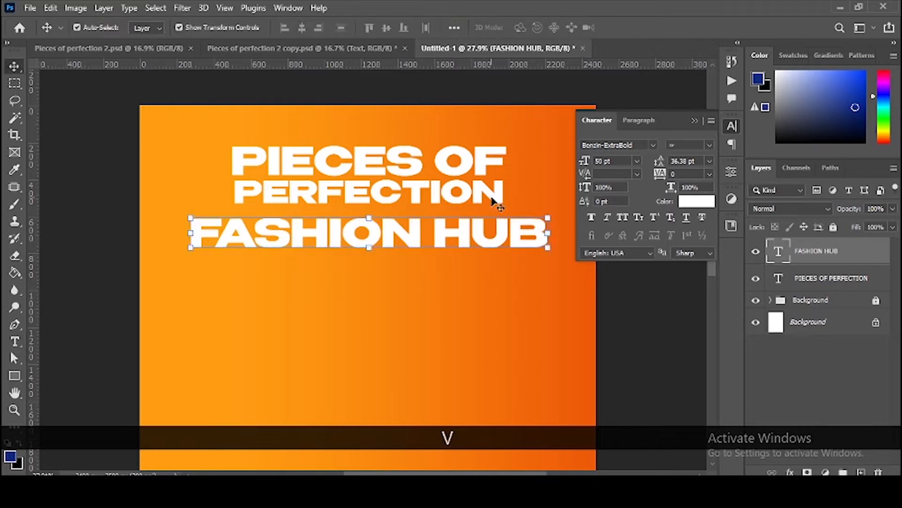
left_click_drag(553, 218, 501, 218)
left_click_drag(453, 231, 452, 223)
key("Down")
key("Down")
key("Down")
key("Down")
key("Down")
key("Down")
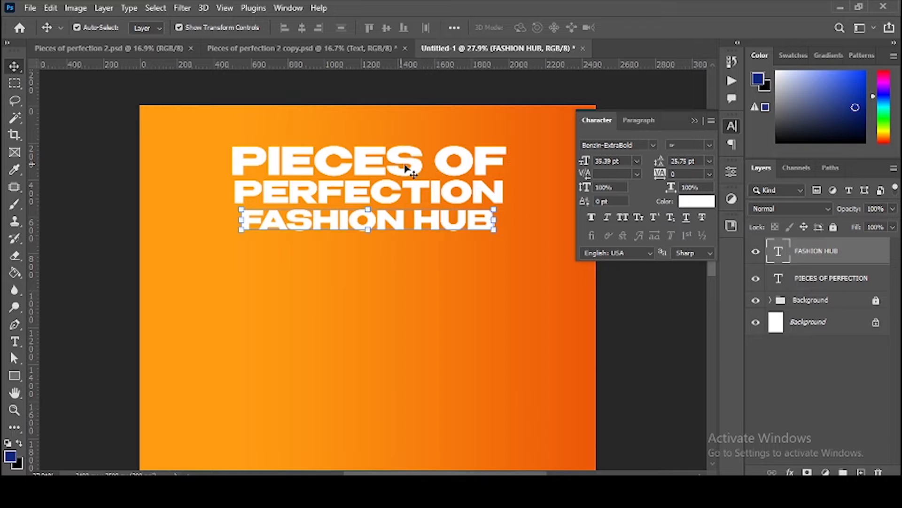
left_click(426, 167)
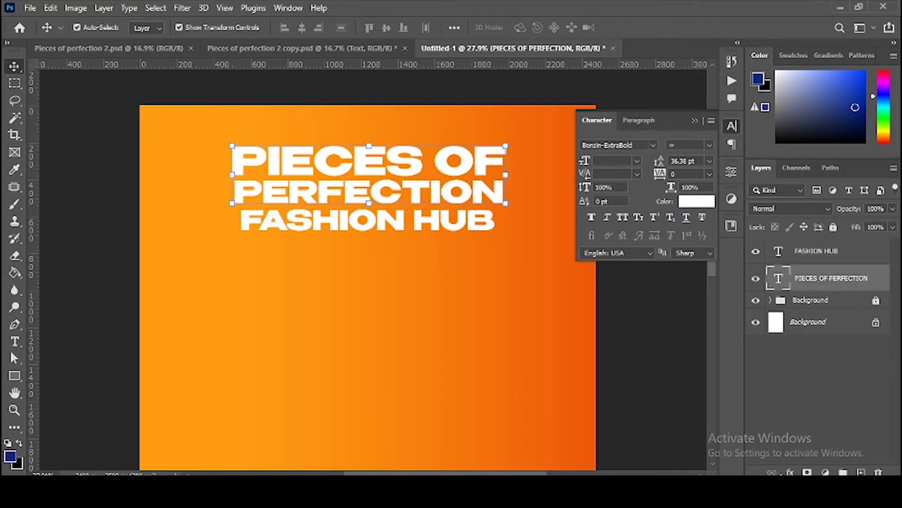
left_click(790, 472)
Step: Overlay the title with a light yellow-to-white gradient and enable a 36% Multiply drop shadow
left_click(815, 432)
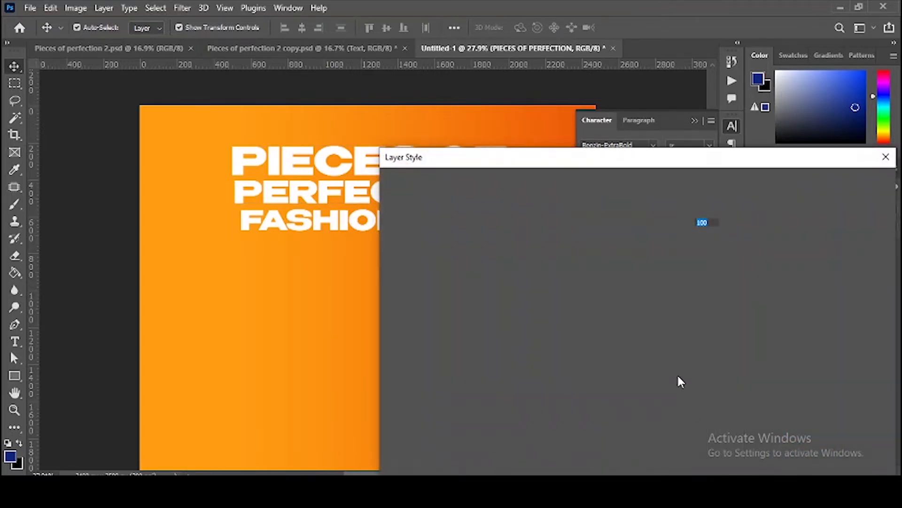
left_click_drag(597, 162, 711, 136)
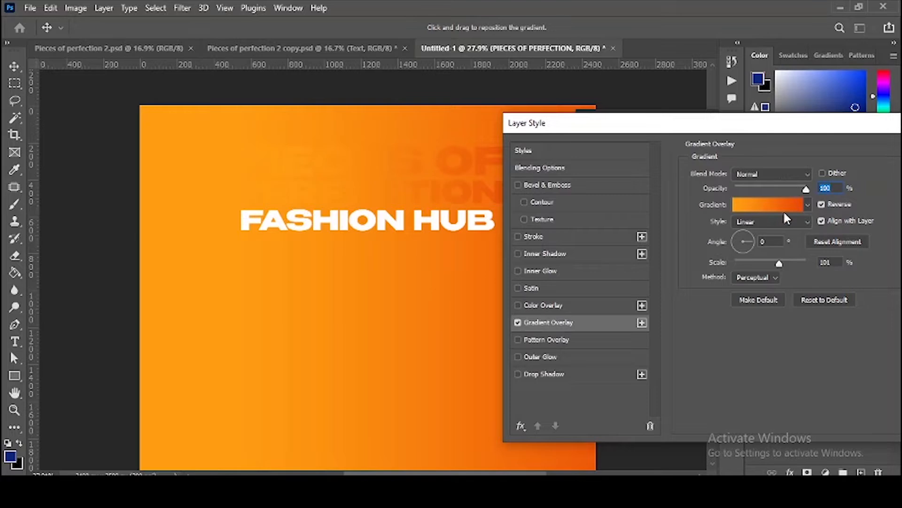
left_click(769, 206)
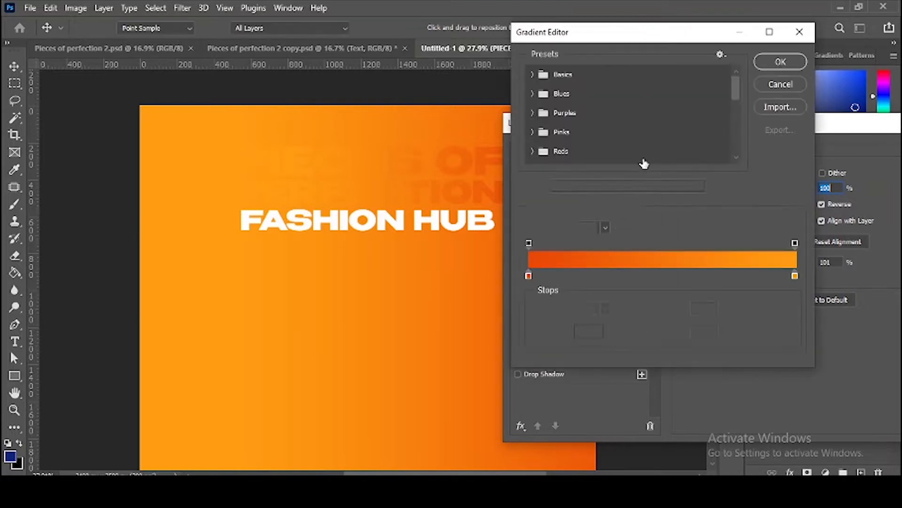
scroll(646, 150, "down", 10)
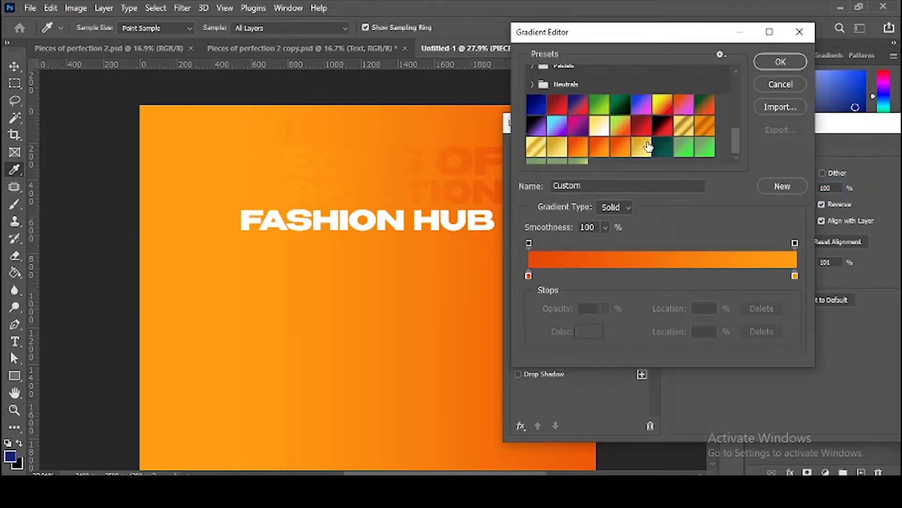
left_click(557, 133)
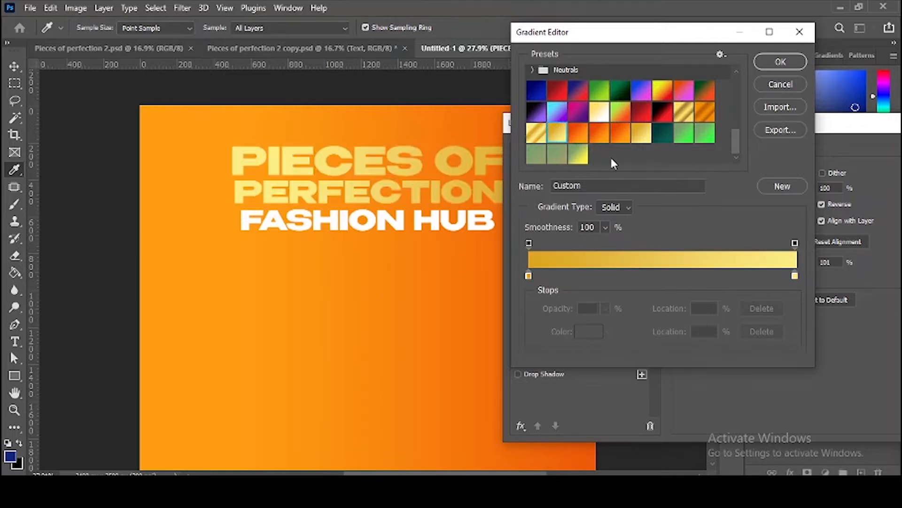
left_click(599, 111)
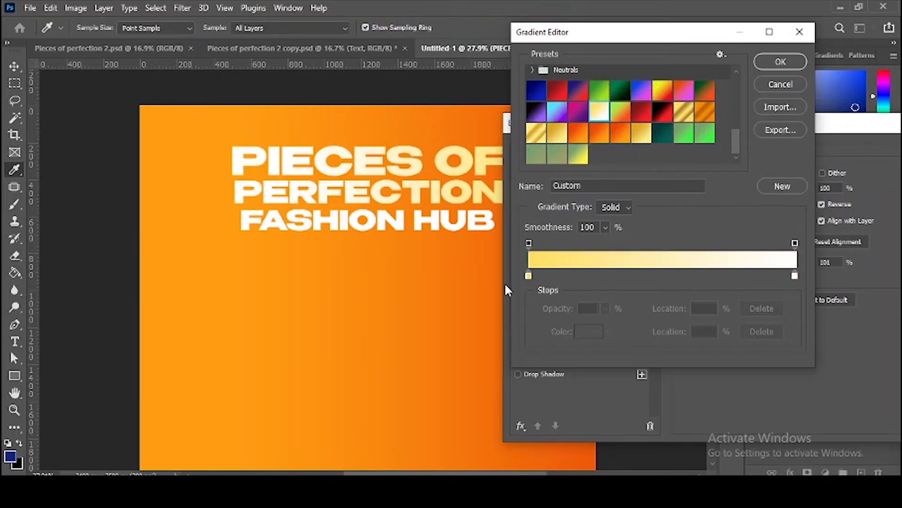
left_click(528, 276)
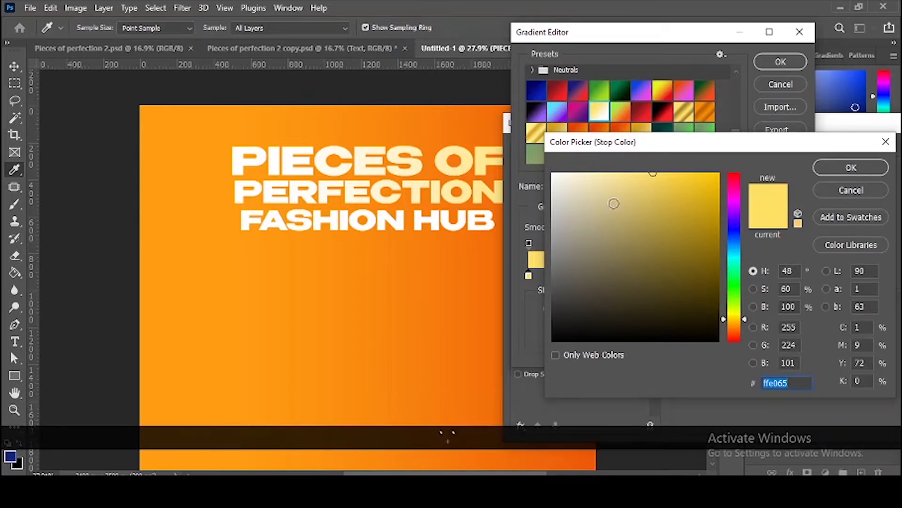
type("ffffff")
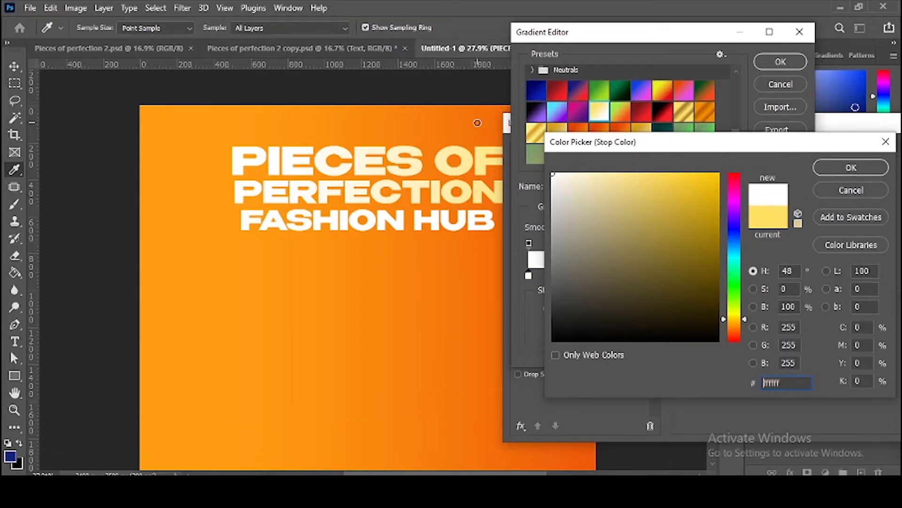
left_click(818, 183)
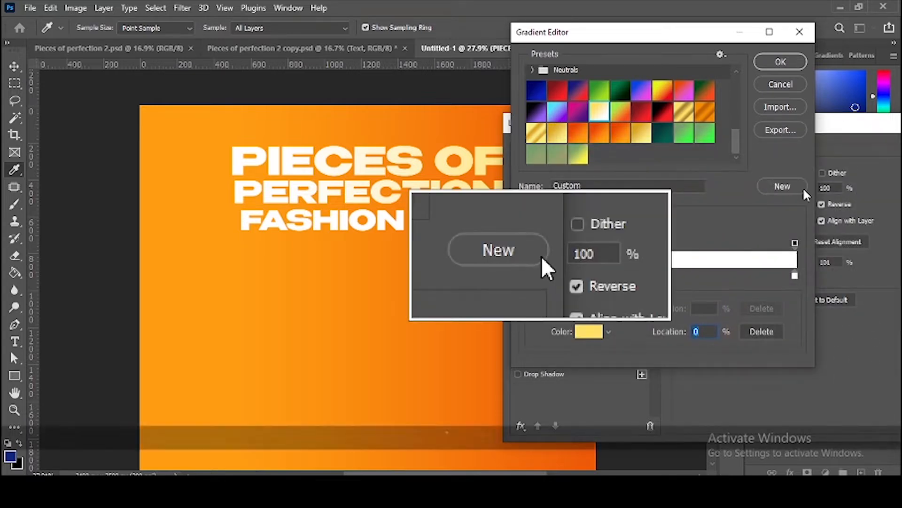
left_click(782, 62)
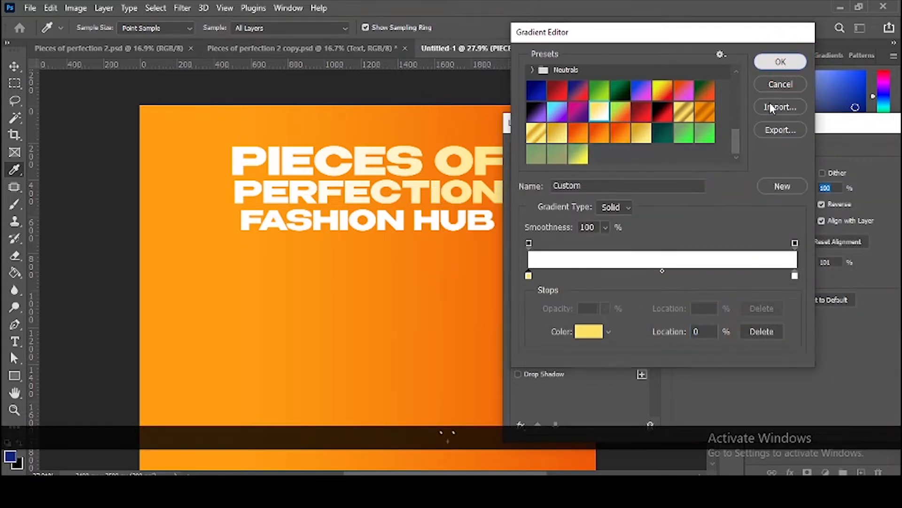
left_click_drag(661, 134, 648, 163)
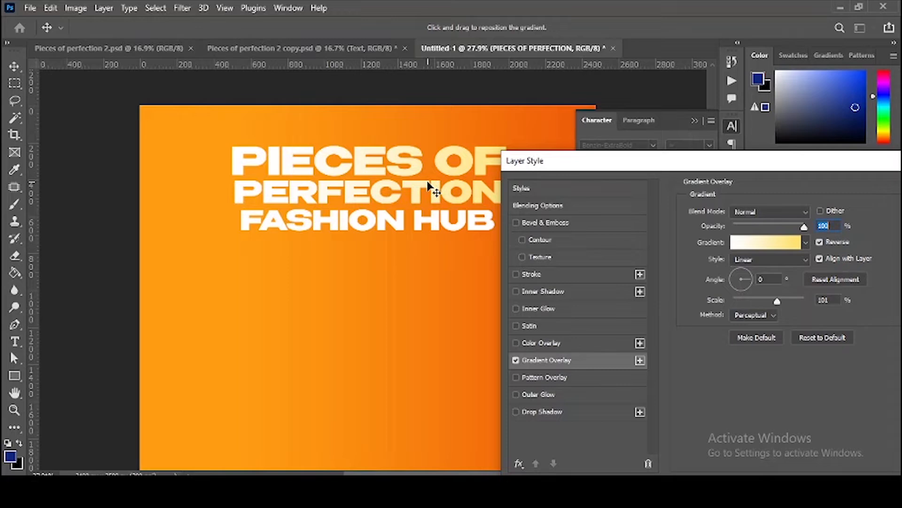
left_click(555, 412)
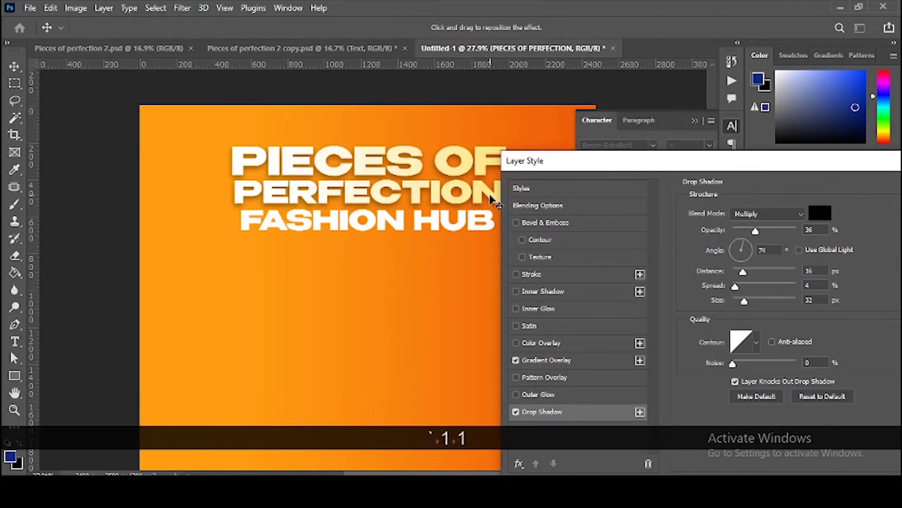
Step: Adjust the drop shadow to 31% opacity, 21 px size and 12 px distance, then commit the style
left_click(753, 231)
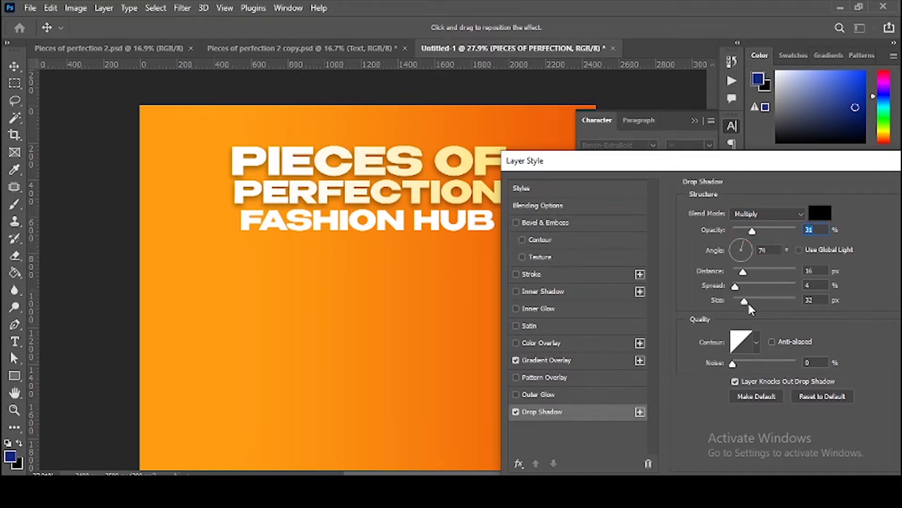
left_click_drag(745, 302, 741, 301)
left_click_drag(744, 270, 741, 269)
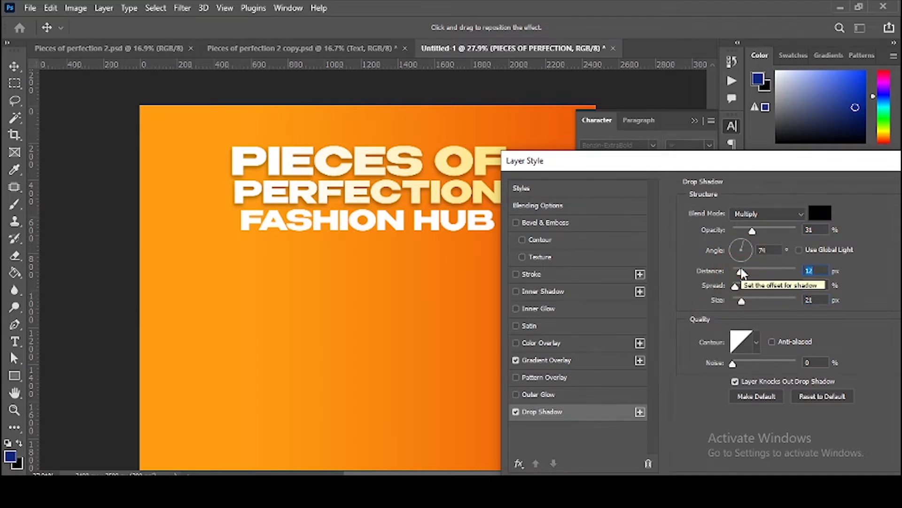
key("Return")
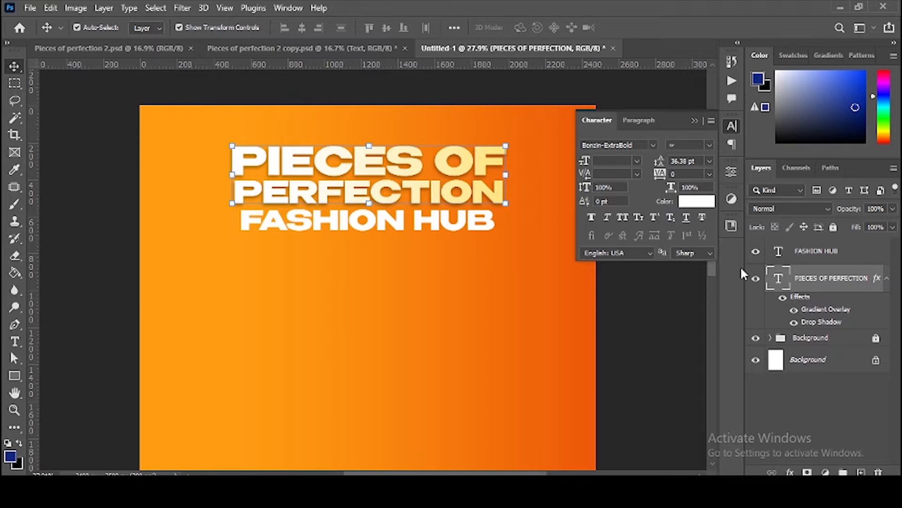
Step: Scale the three-line heading up to about 116% and shift it slightly lower on the flyer
key("ctrl+0")
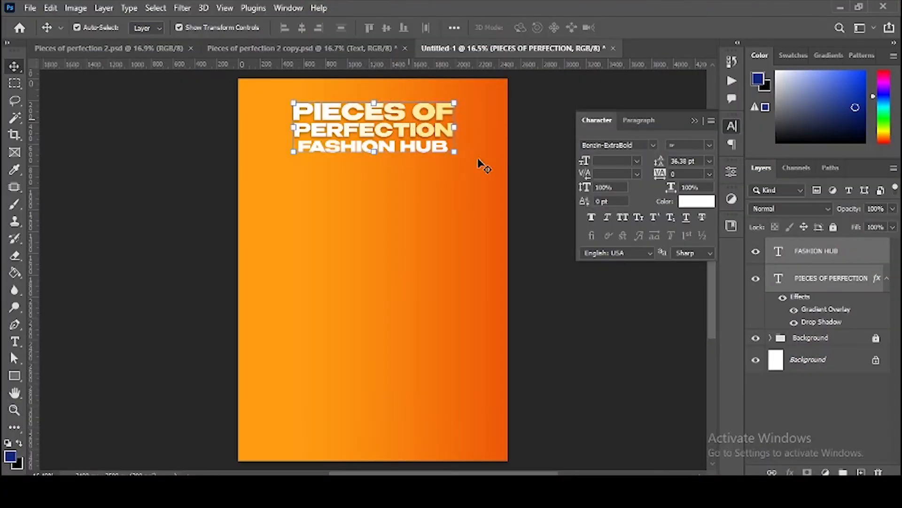
left_click_drag(454, 156, 463, 164)
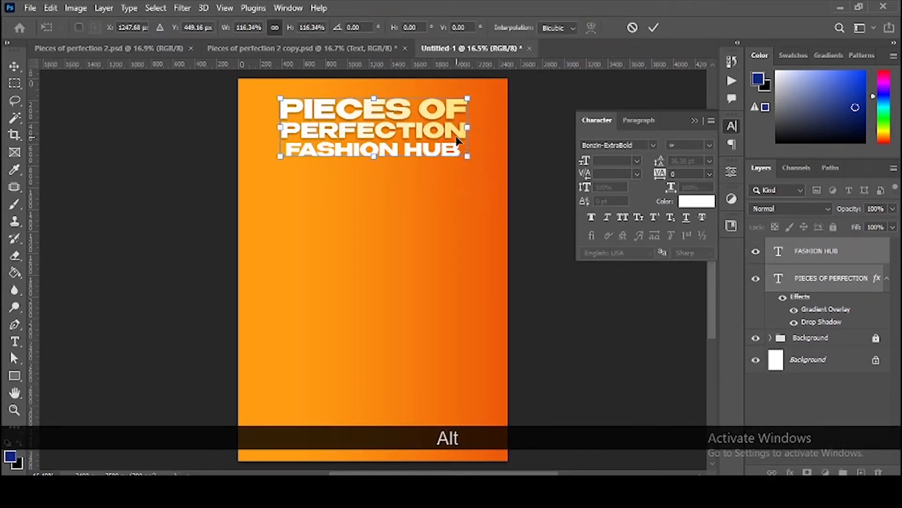
double_click(456, 137)
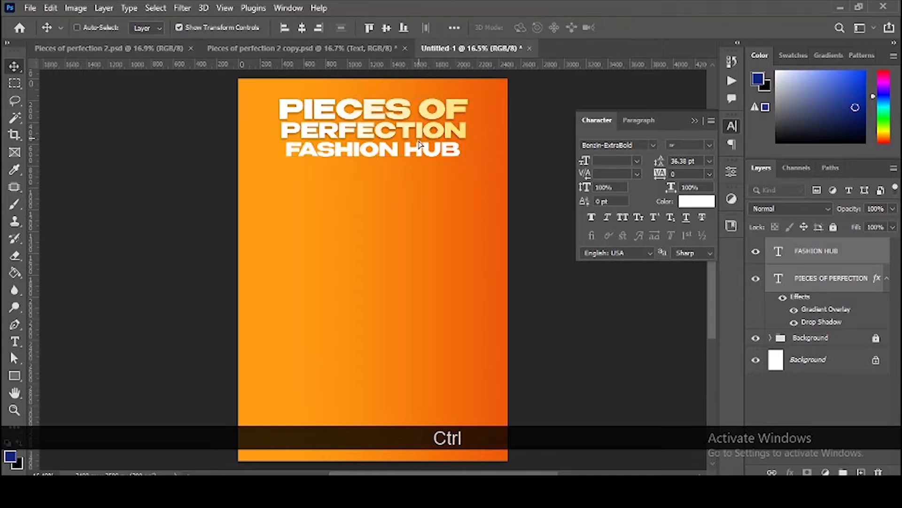
left_click_drag(420, 134, 419, 138)
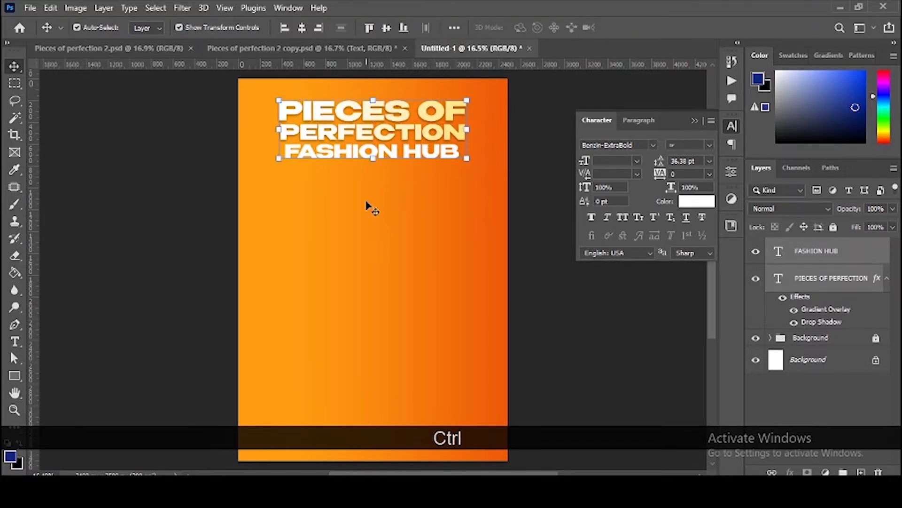
scroll(420, 267, "up", 3)
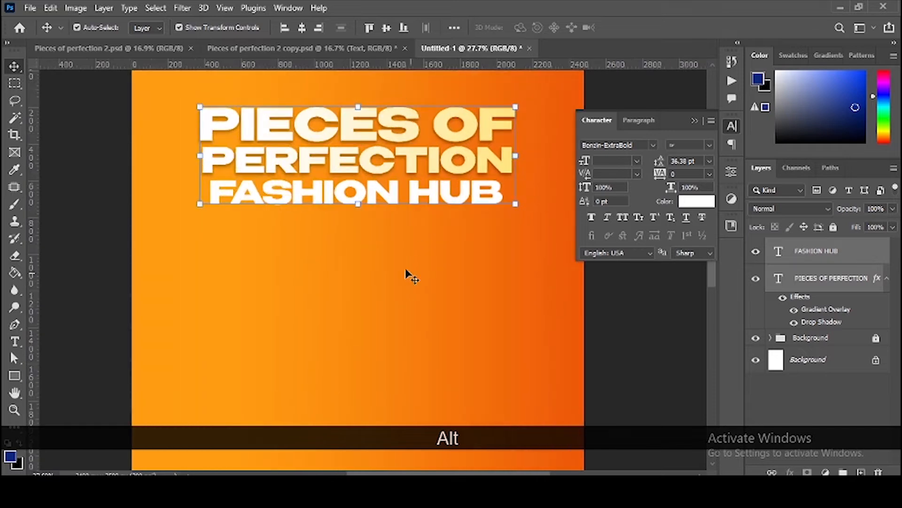
Step: Draw a wide 1324 × 167 px rectangle under FASHION HUB with no fill and white stroke
left_click(15, 375)
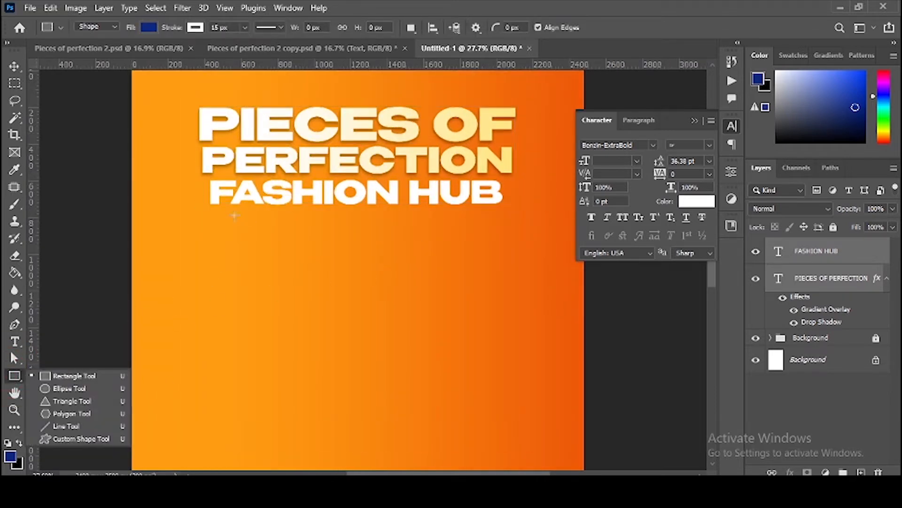
left_click_drag(231, 217, 472, 247)
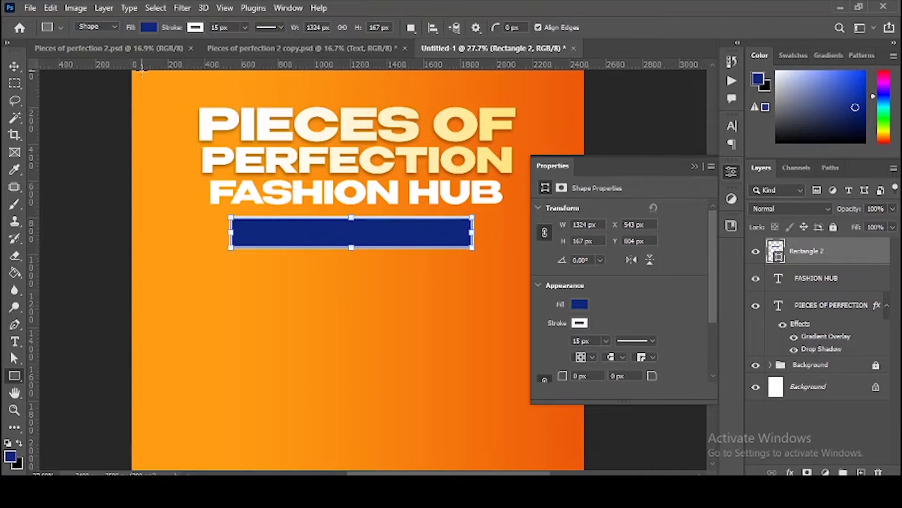
left_click(148, 27)
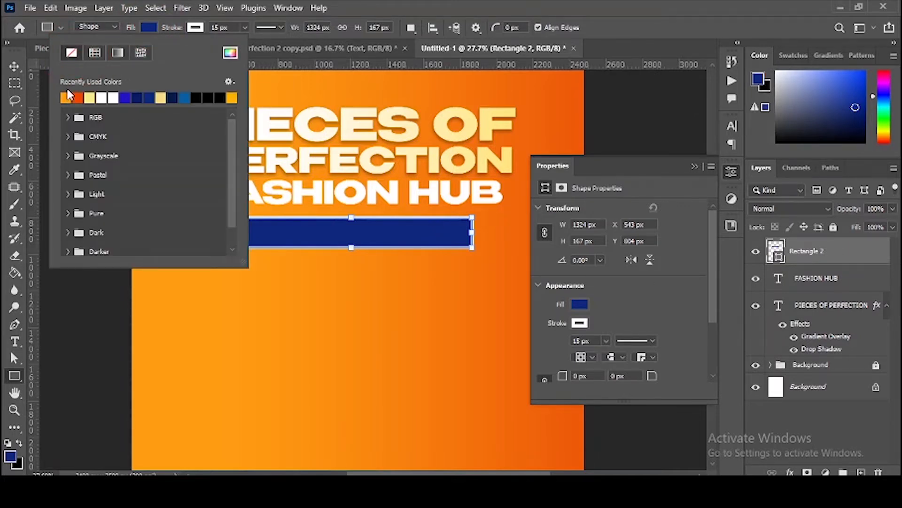
left_click(71, 52)
left_click(231, 27)
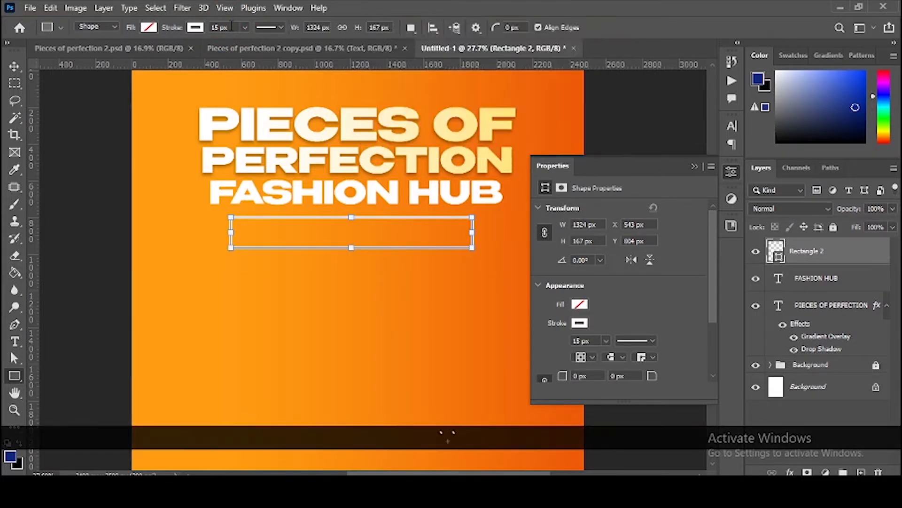
left_click(14, 67)
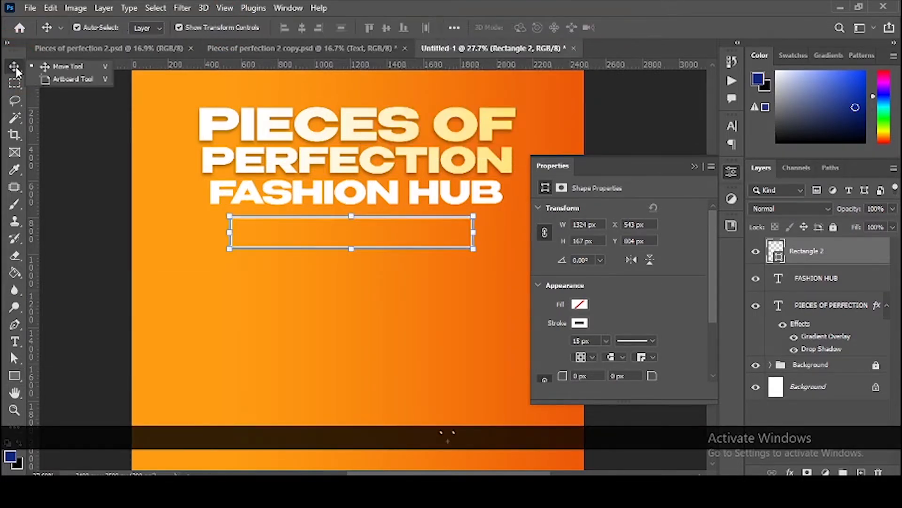
Step: Select both short ends of Rectangle 2 and mask them out, leaving two white lines
left_click(15, 83)
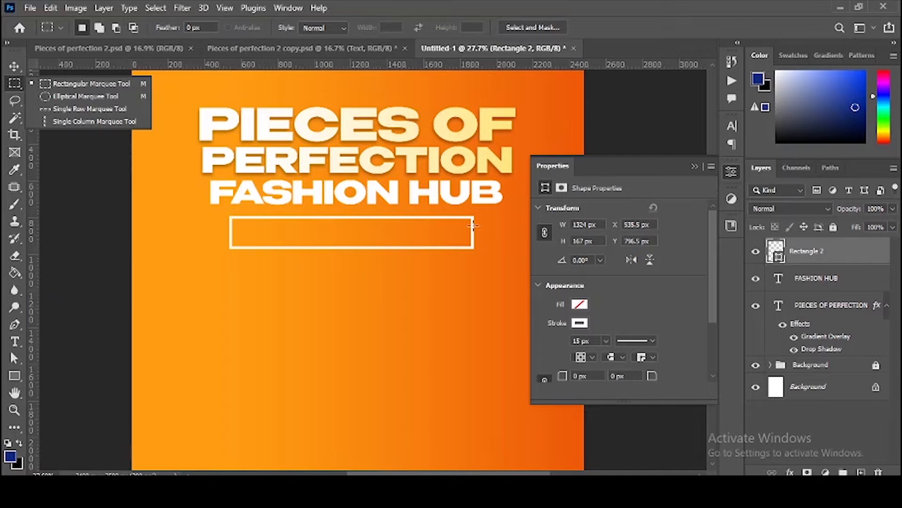
left_click_drag(220, 211, 237, 267)
left_click(236, 266)
key("shift")
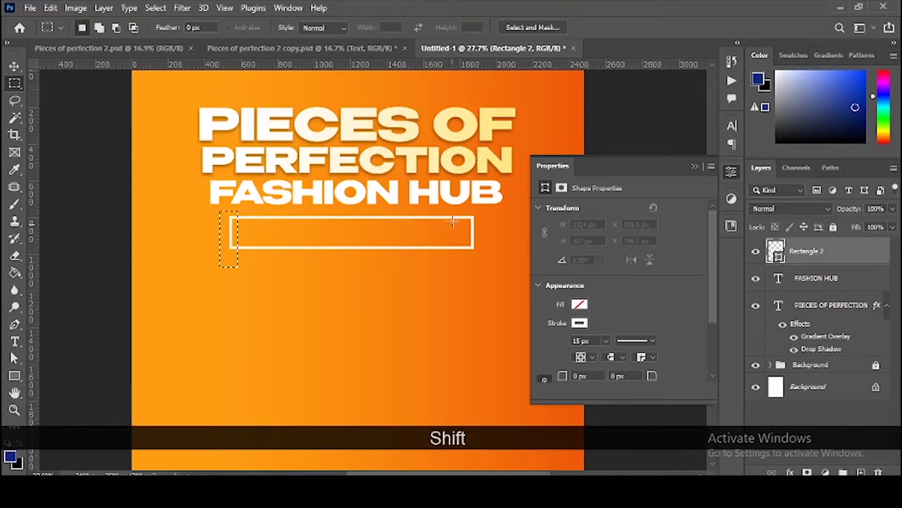
left_click_drag(469, 210, 481, 261)
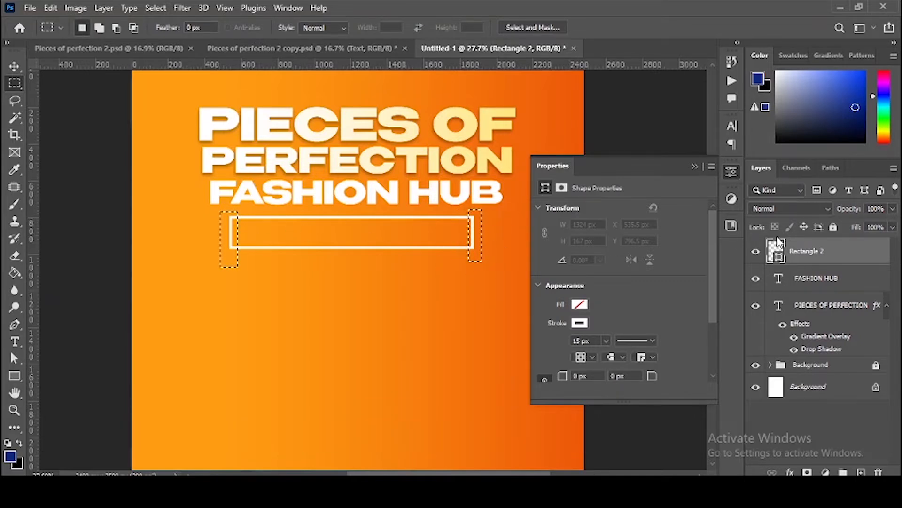
key("alt")
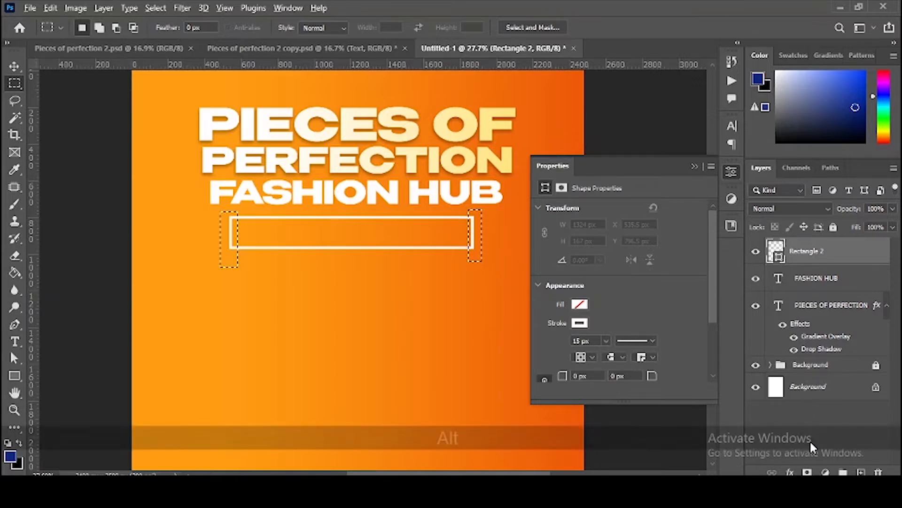
left_click(807, 472, "alt")
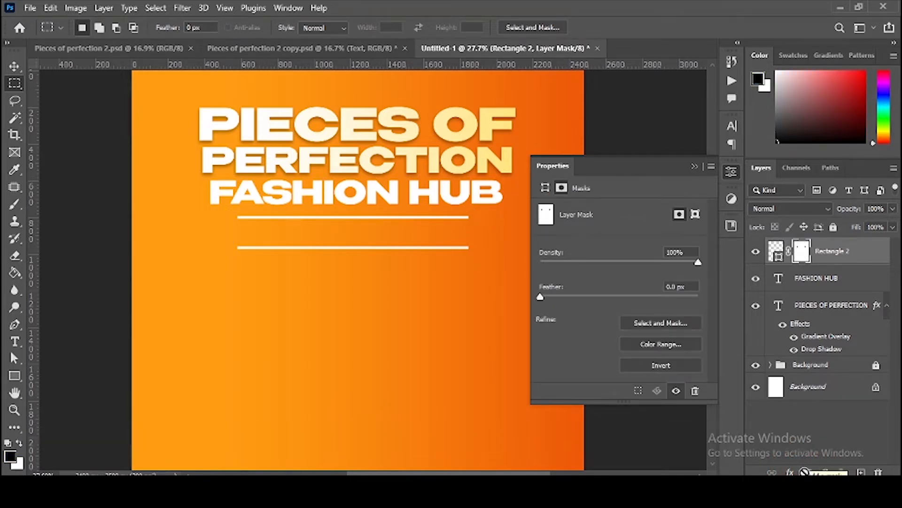
key("v")
left_click(693, 166)
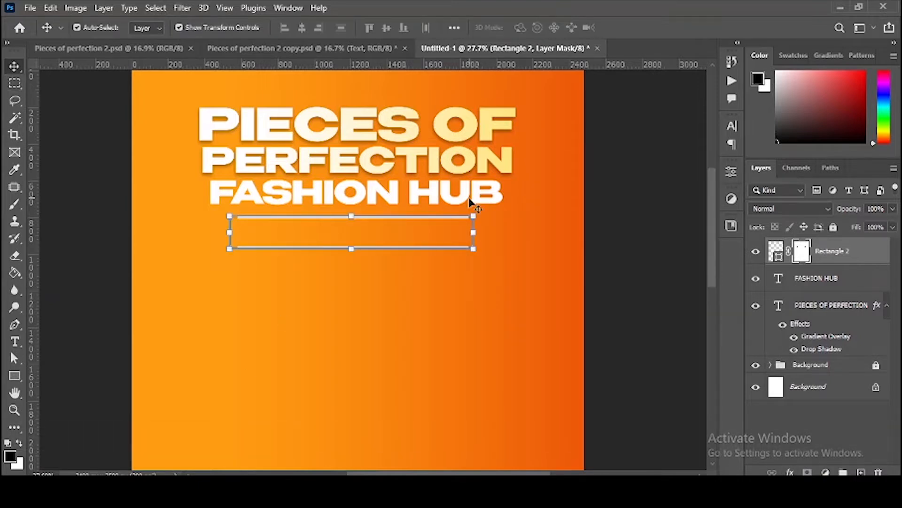
Step: Duplicate the FASHION HUB text down between the lines and scale the copy to 76.83%
left_click_drag(444, 202, 442, 241)
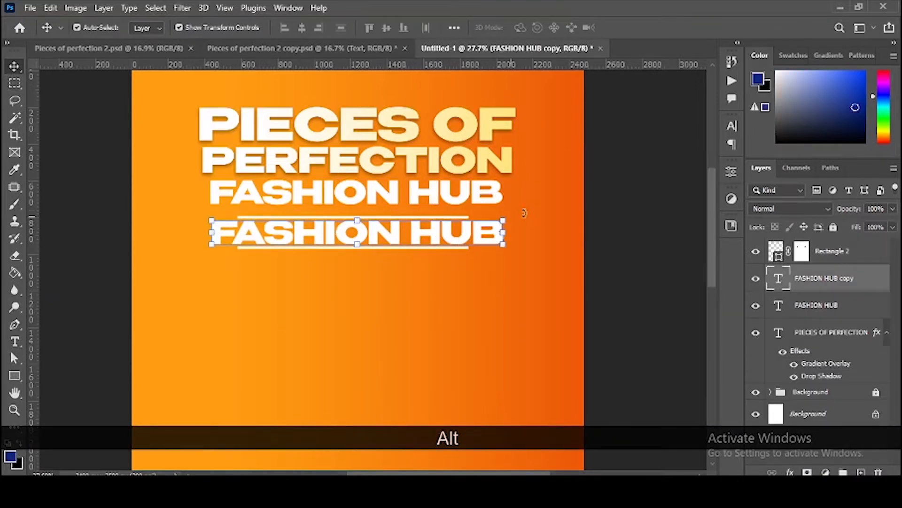
left_click(491, 214)
key("alt")
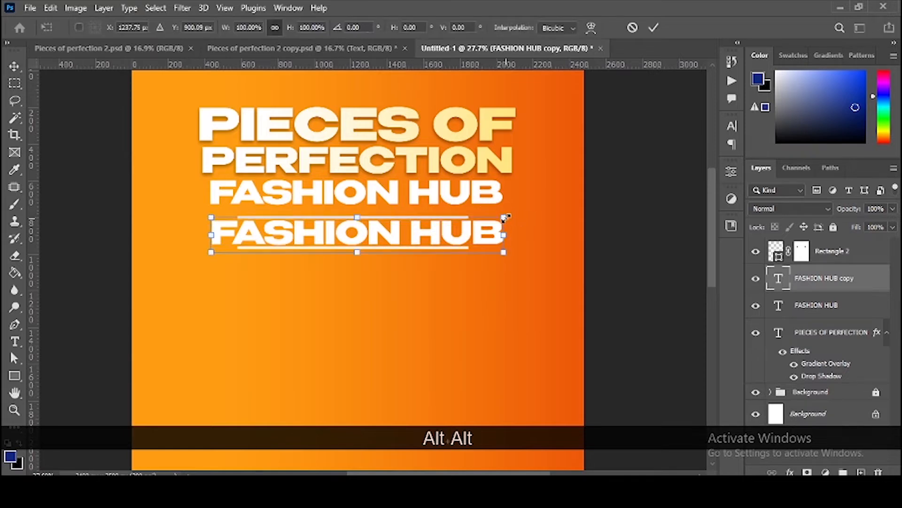
left_click_drag(505, 218, 470, 221)
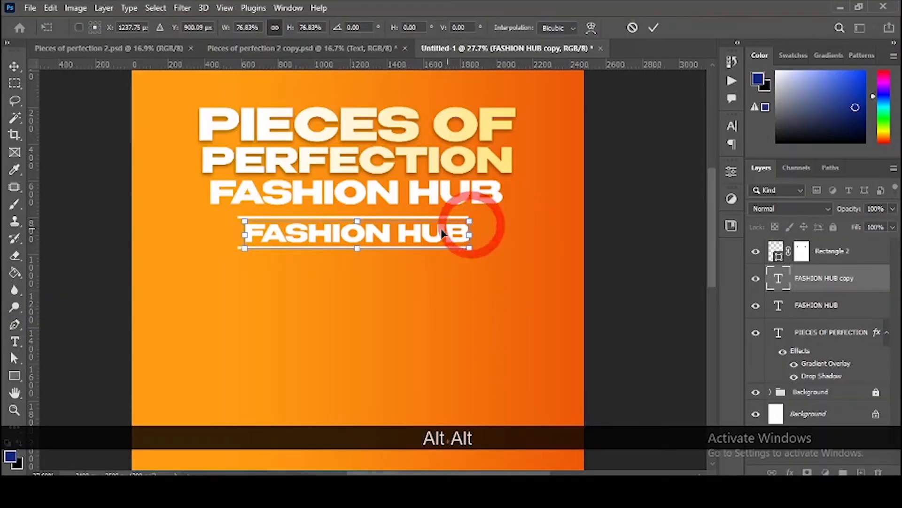
double_click(442, 232)
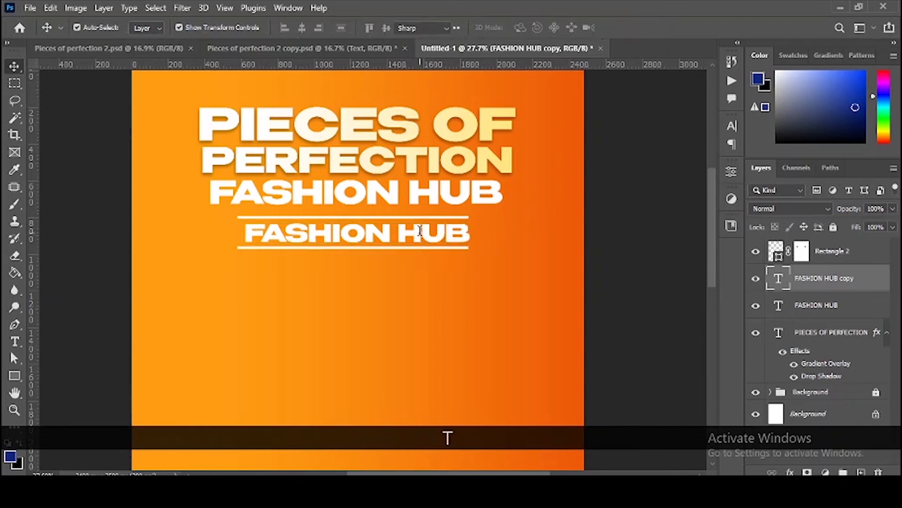
Step: Replace the copied text with the phone number, then switch to the Telegram Web chats
double_click(420, 226)
key("ctrl+a")
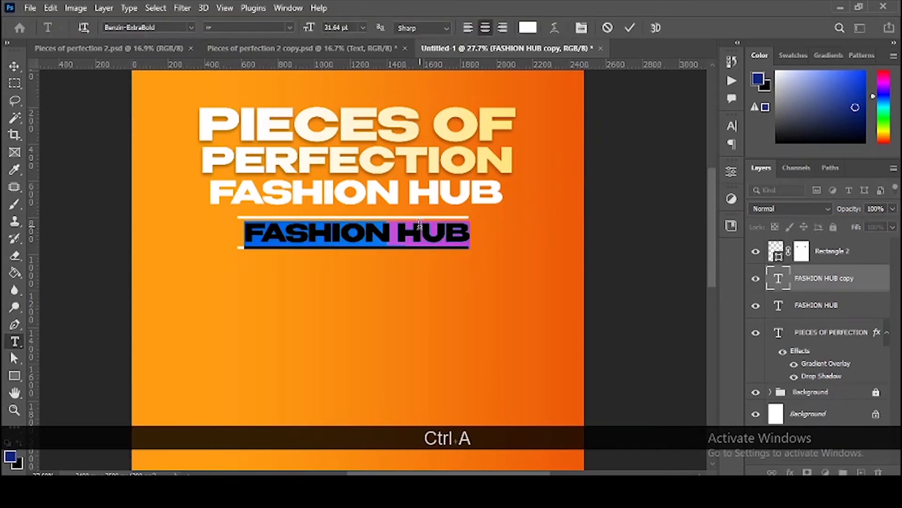
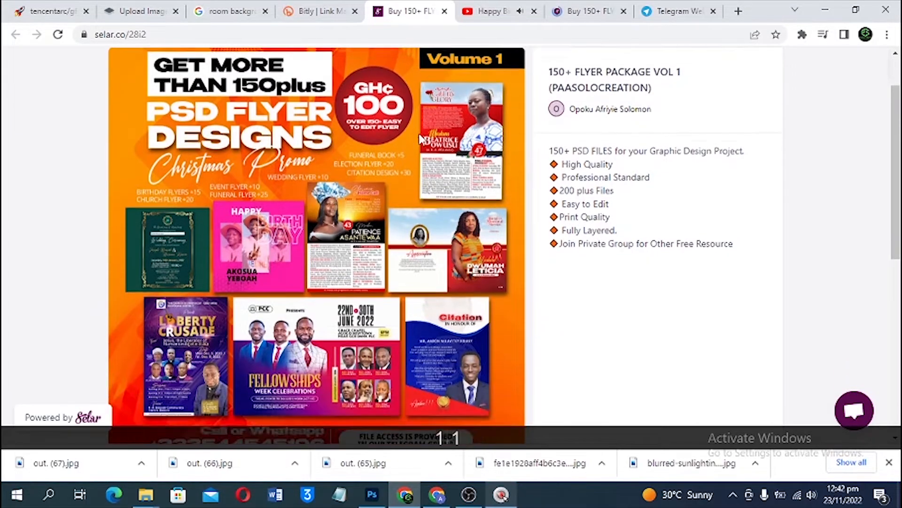
scroll(515, 234, "down", 5)
left_click(737, 276)
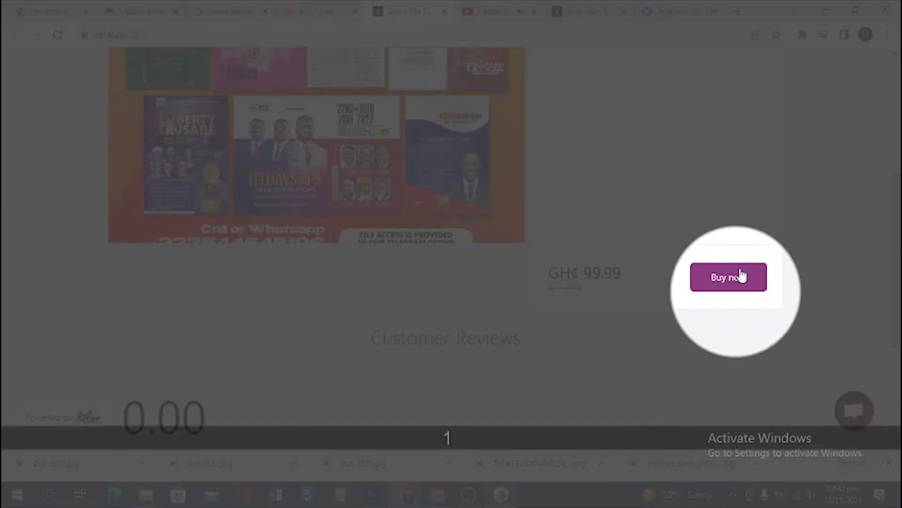
left_click(663, 11)
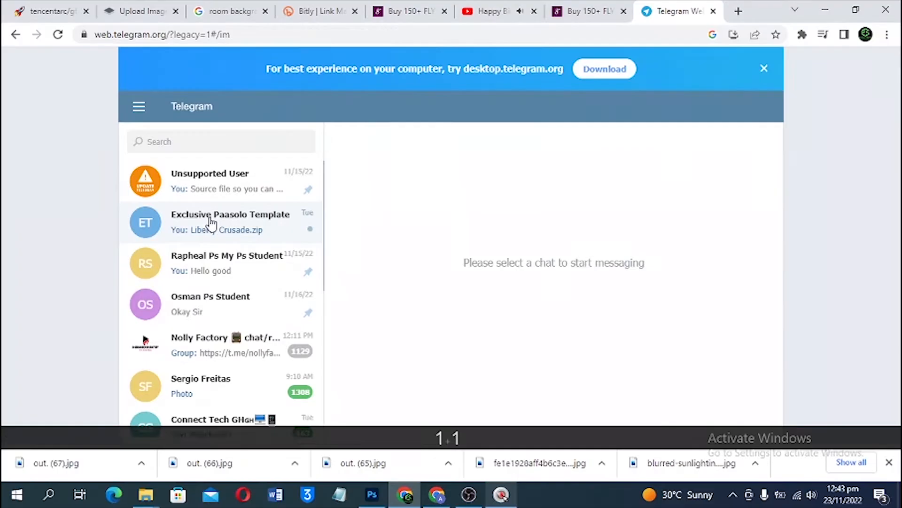
Step: Open the Exclusive Paasolo Template chat and scroll back through its older flyer images
left_click(233, 227)
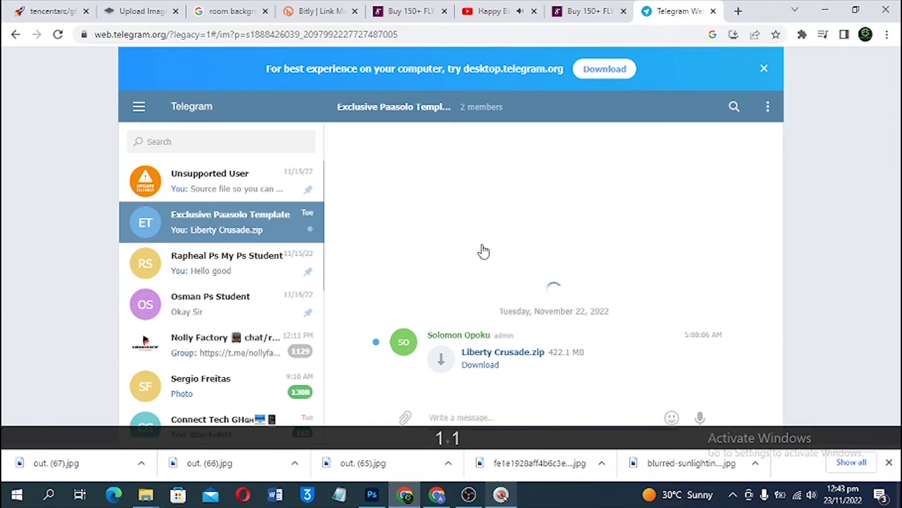
scroll(544, 268, "up", 5)
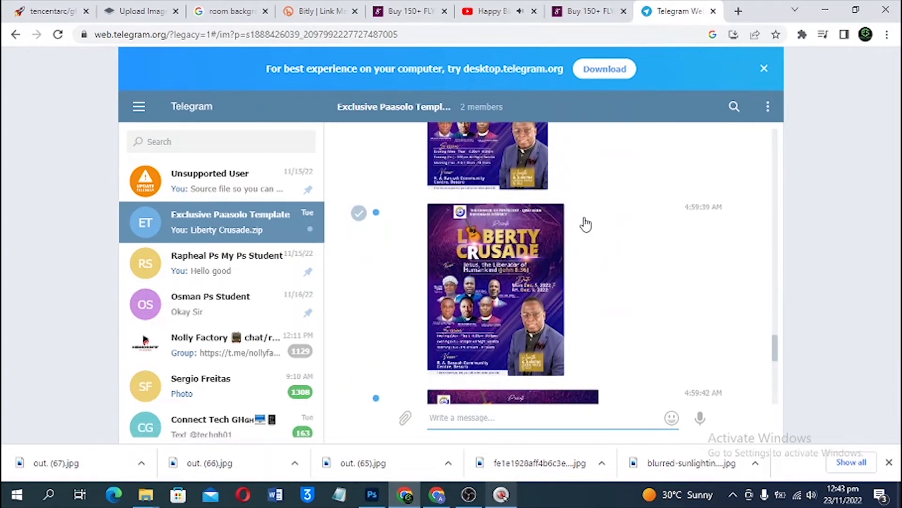
scroll(585, 224, "up", 10)
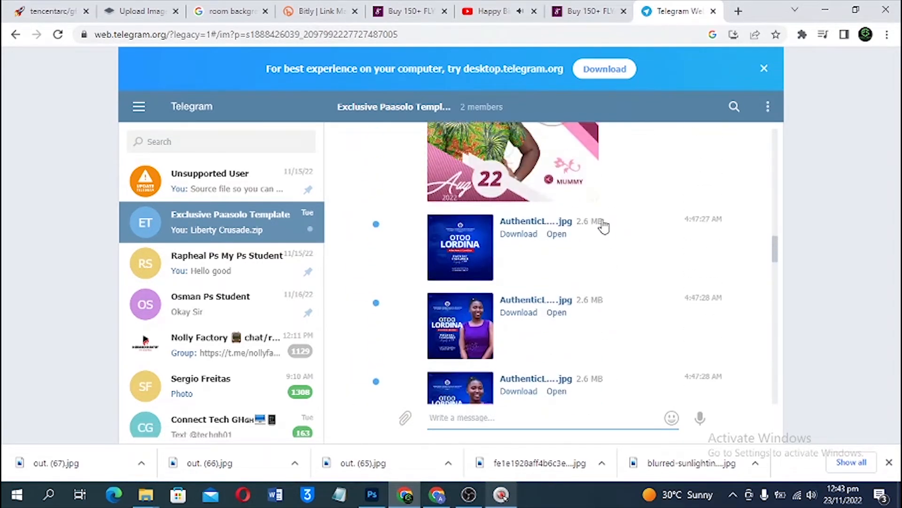
scroll(604, 227, "up", 10)
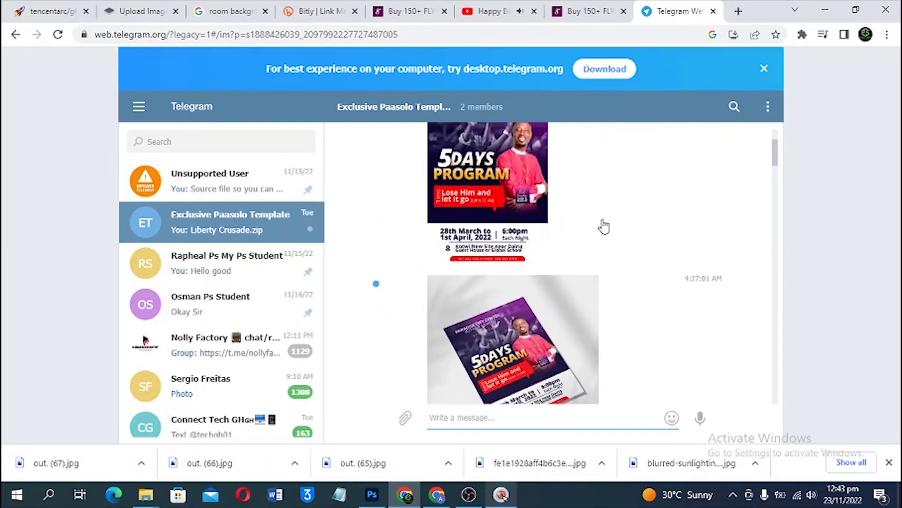
scroll(604, 227, "up", 5)
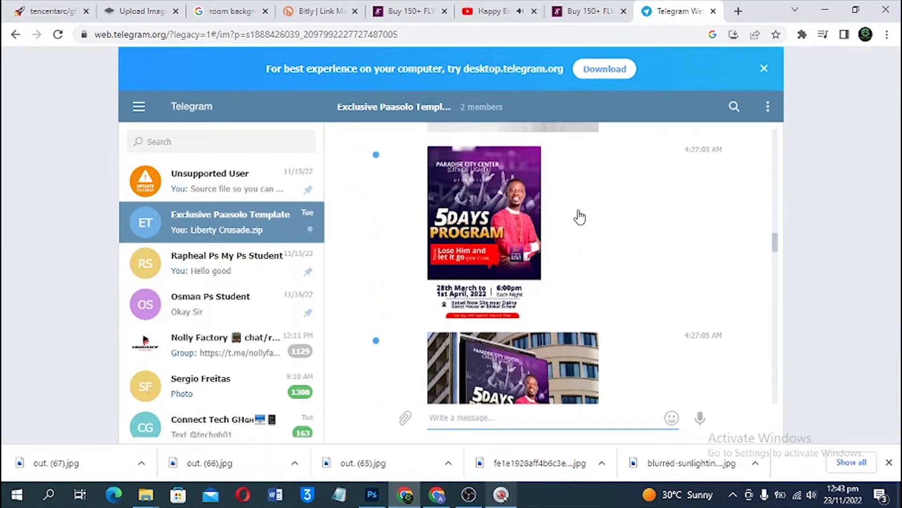
scroll(579, 216, "down", 10)
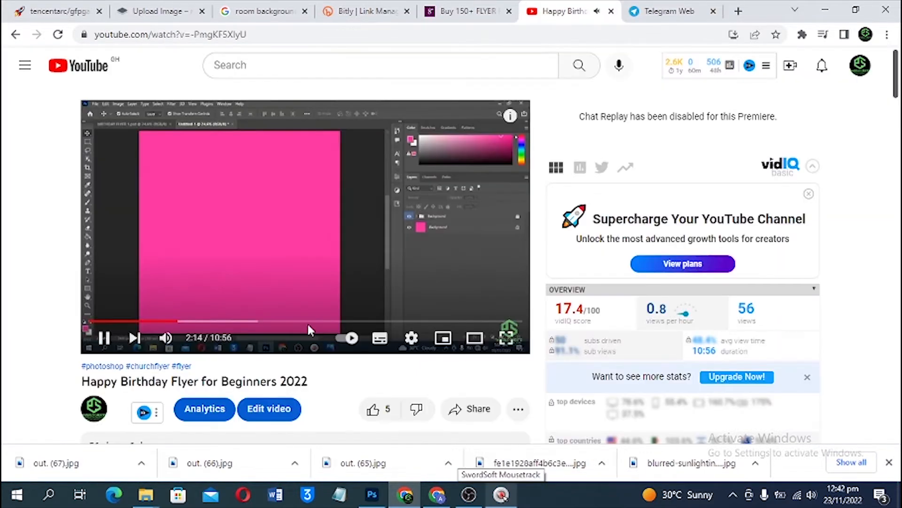
scroll(306, 322, "down", 3)
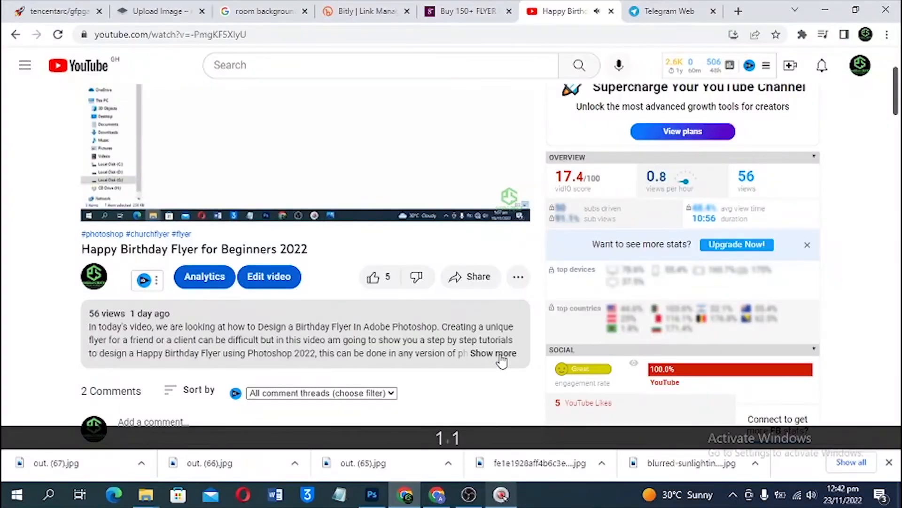
Step: Expand the Happy Birthday Flyer video description and view the Buy 150+ FLYER product page
left_click(500, 357)
scroll(456, 351, "down", 3)
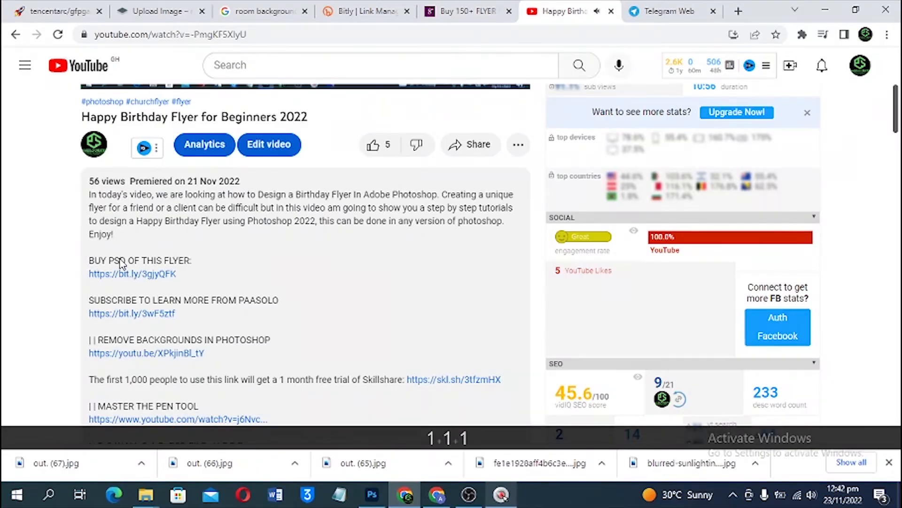
left_click(465, 11)
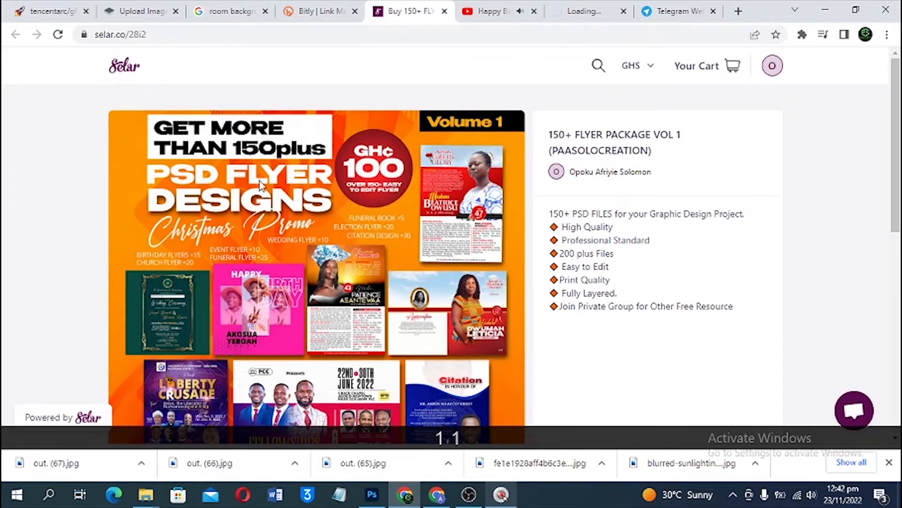
scroll(444, 94, "down", 8)
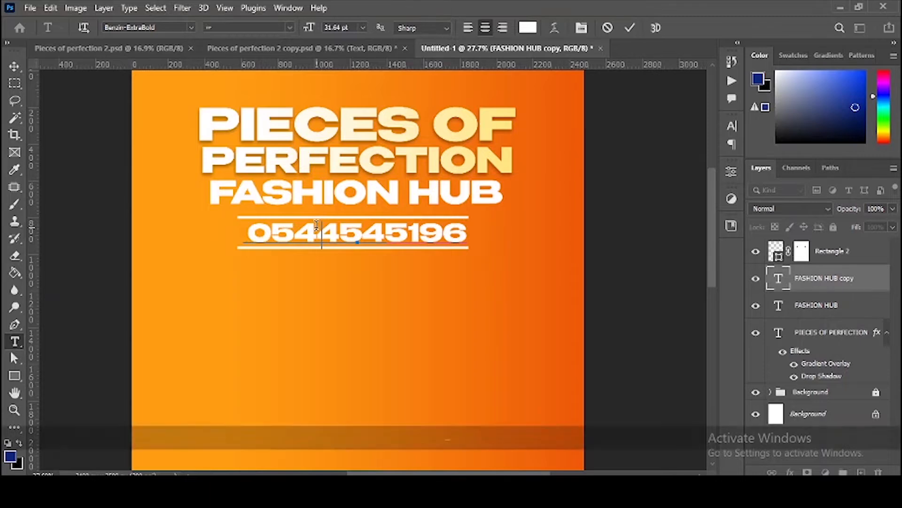
Step: Add a hyphen and space to the phone number and scale it down to about 94.3%
type("-")
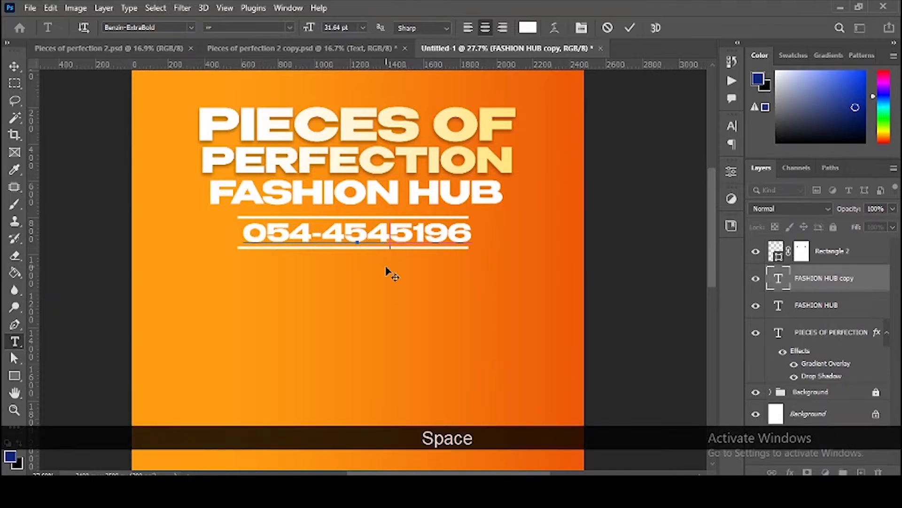
key("KP_Enter")
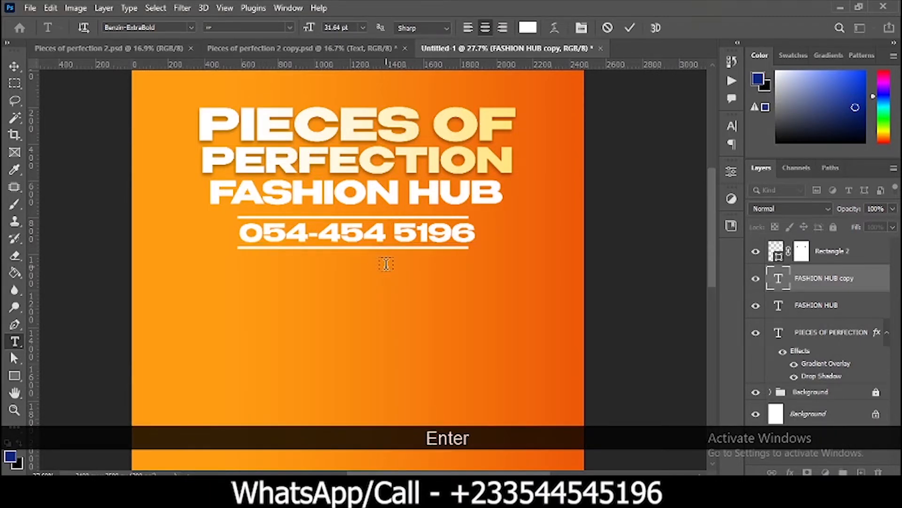
key("v")
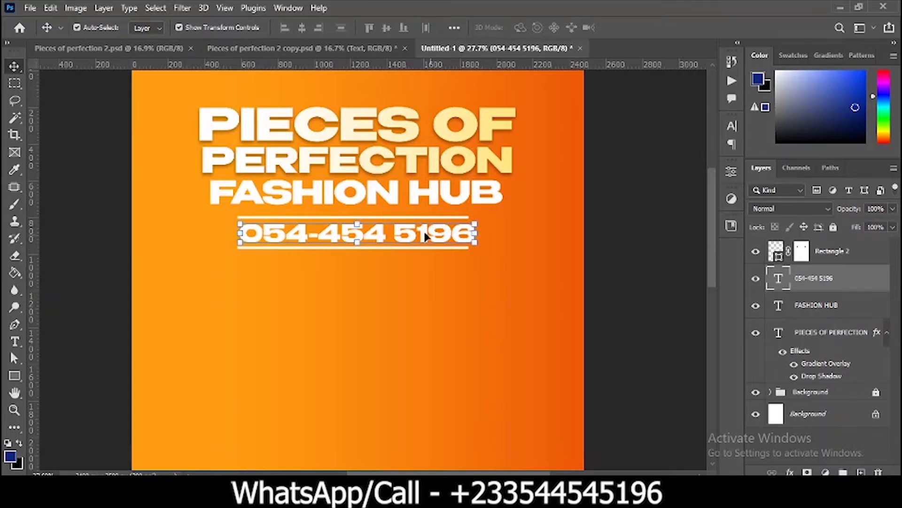
left_click_drag(480, 224, 430, 231)
left_click(607, 225)
scroll(441, 238, "down", 3)
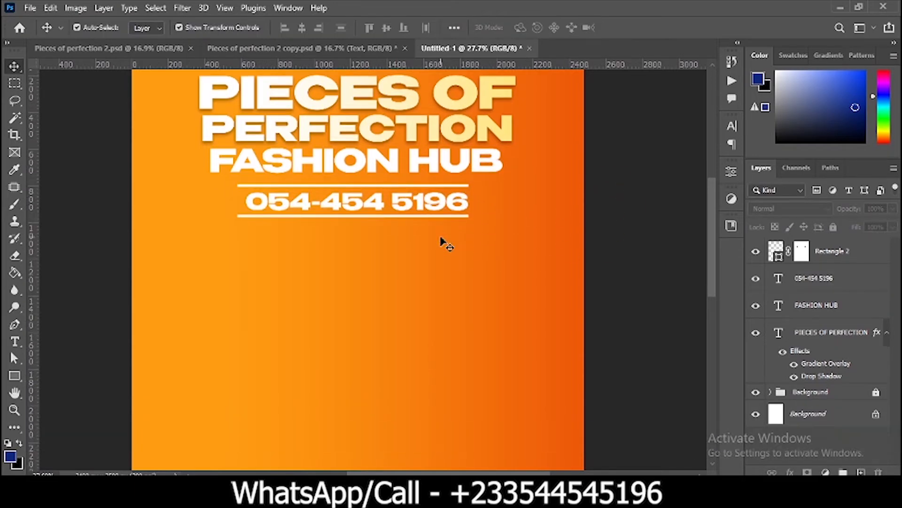
scroll(441, 228, "down", 4)
scroll(440, 226, "down", 1)
key("ctrl+0")
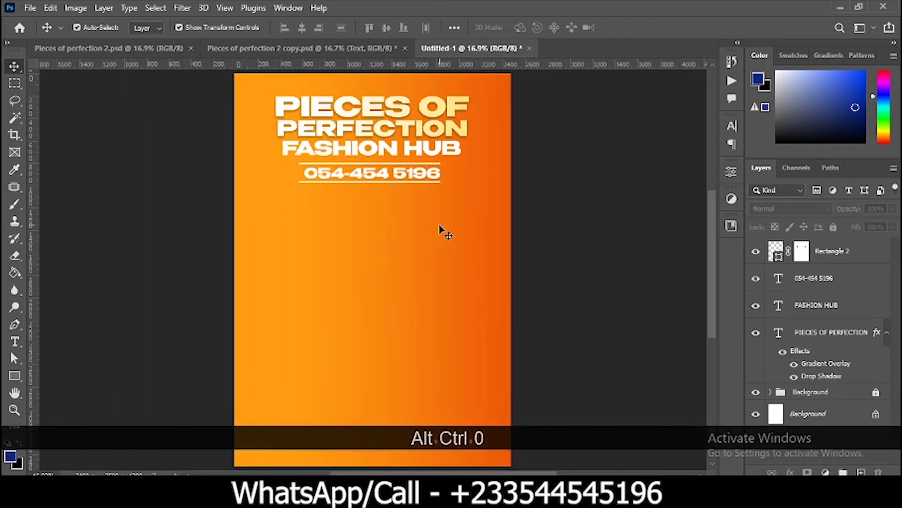
Step: Copy the 002-telephone-call icon from Pieces of perfection 2.psd into the Untitled-1 flyer
left_click(130, 49)
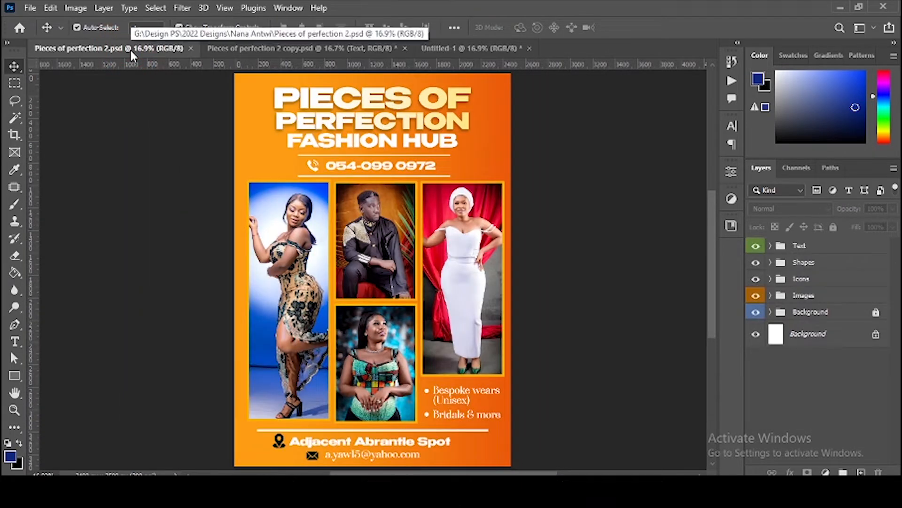
left_click(312, 167)
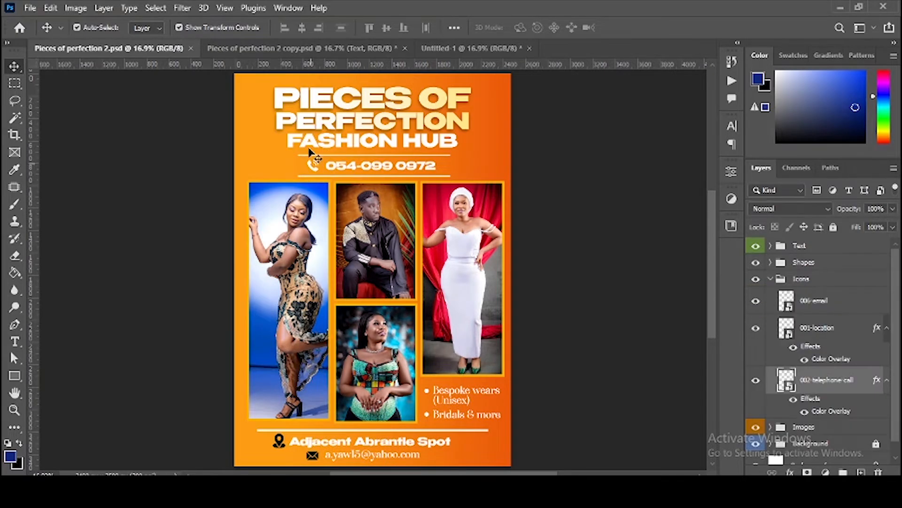
left_click(455, 52)
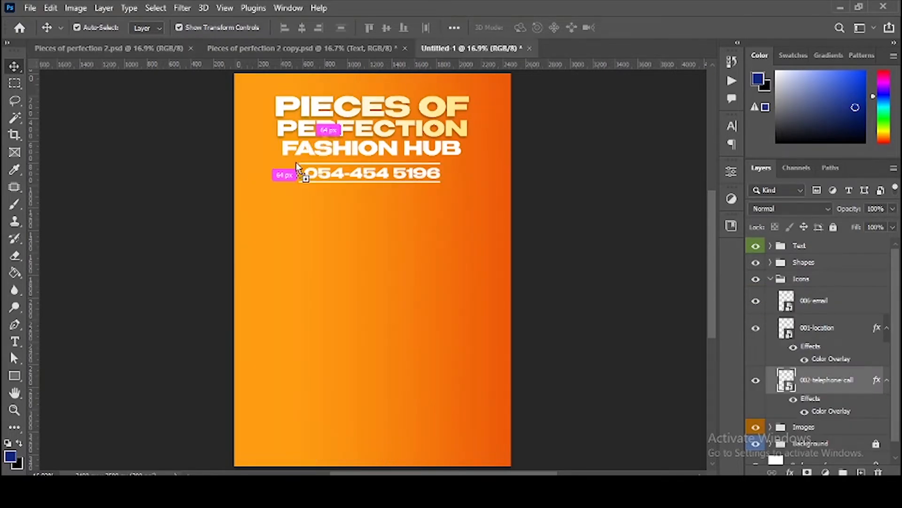
left_click_drag(291, 169, 291, 171)
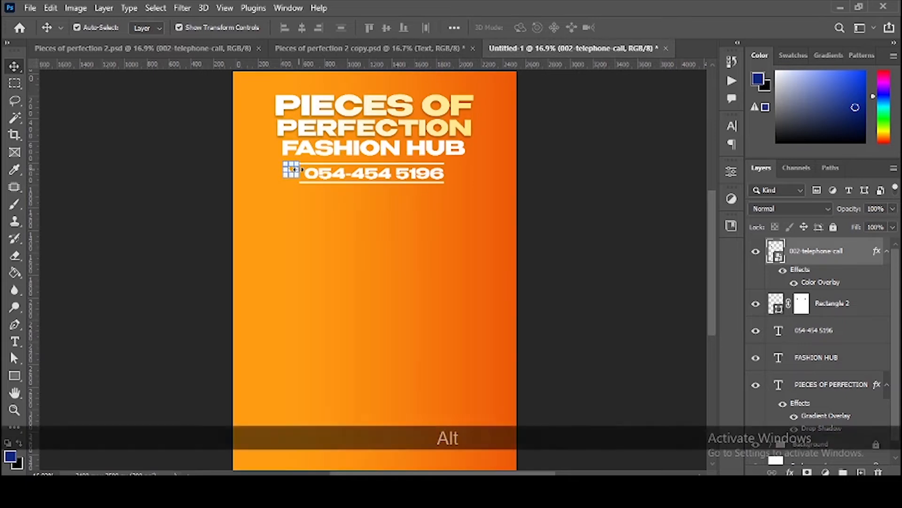
scroll(293, 167, "up", 2)
scroll(294, 167, "up", 3)
left_click(290, 256)
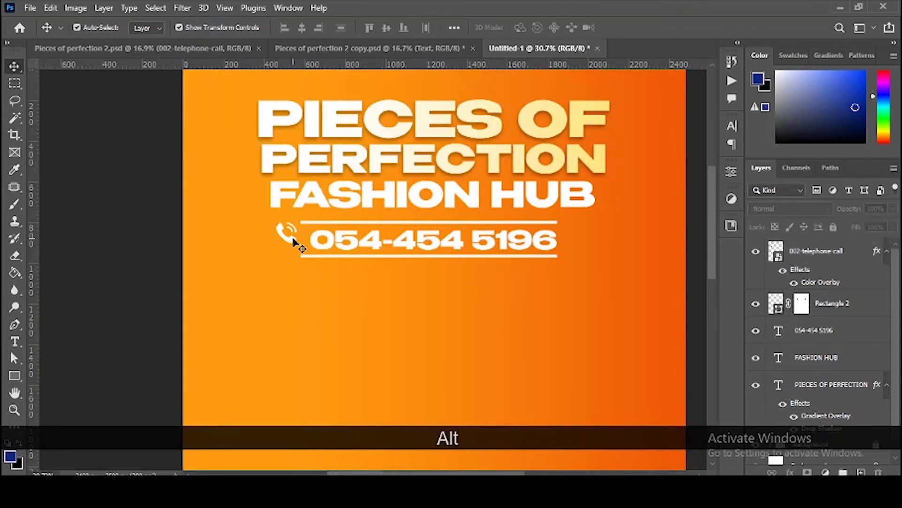
Step: Place the telephone icon left of the number and move both right to centre them
left_click_drag(294, 242, 291, 249)
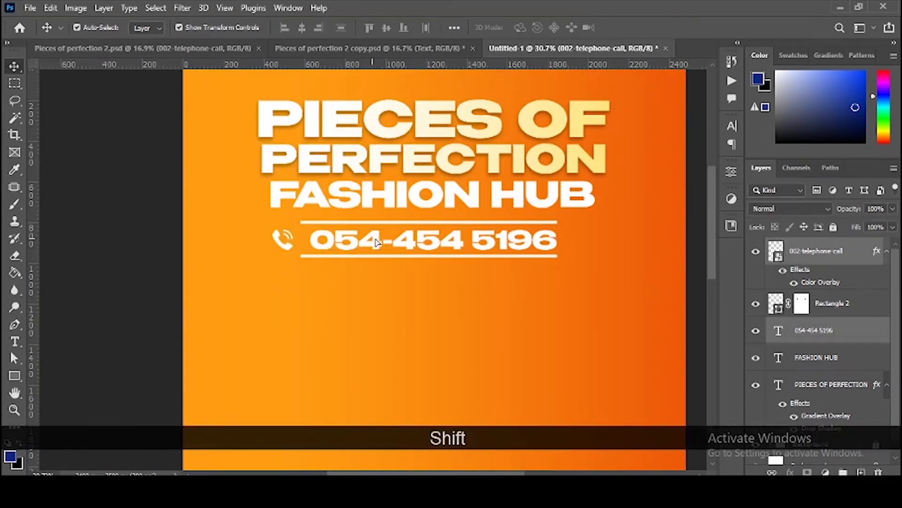
left_click_drag(376, 242, 382, 242)
left_click(345, 311)
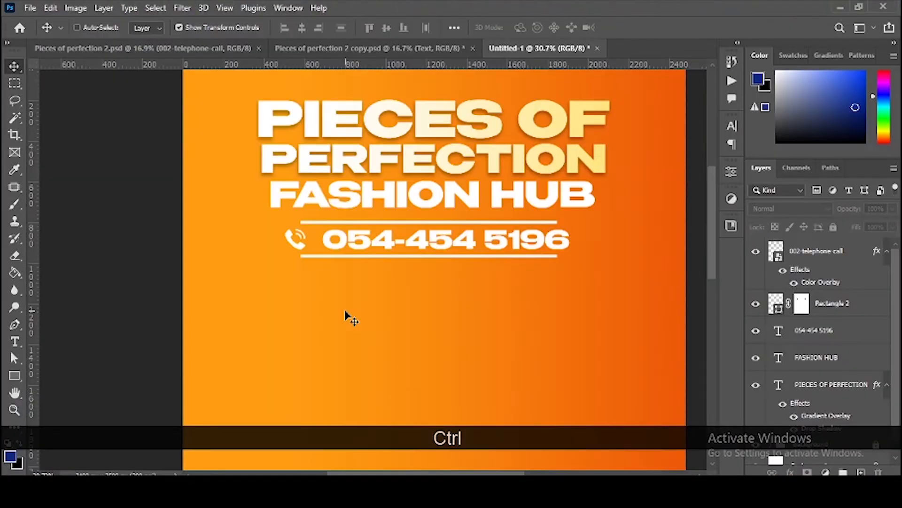
key("ctrl+0")
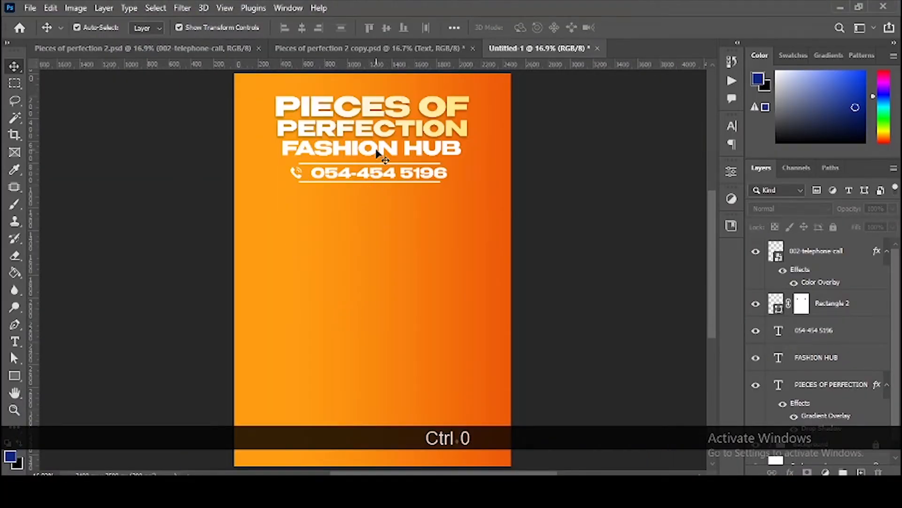
left_click(117, 48)
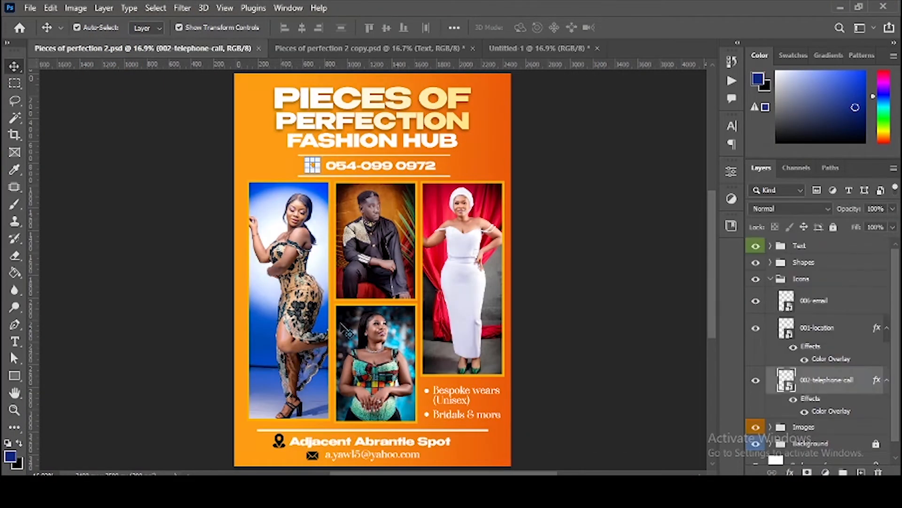
scroll(389, 325, "up", 1)
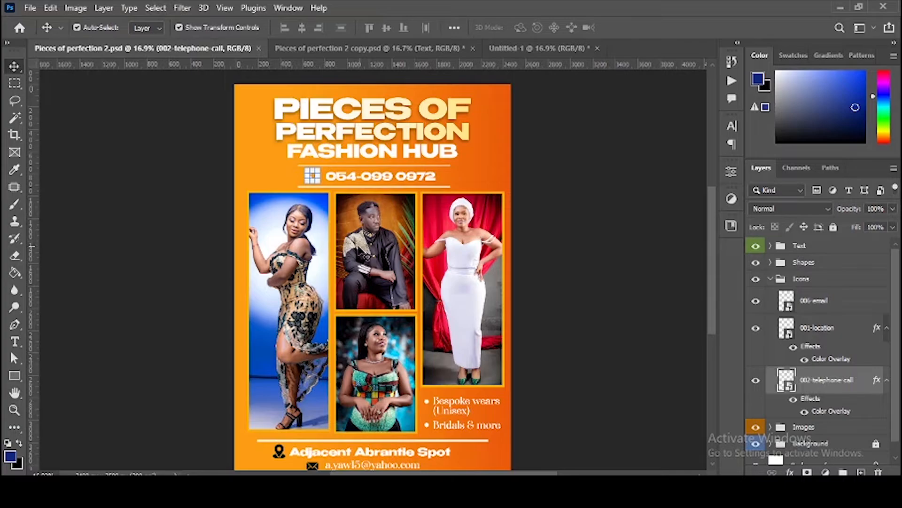
left_click(513, 47)
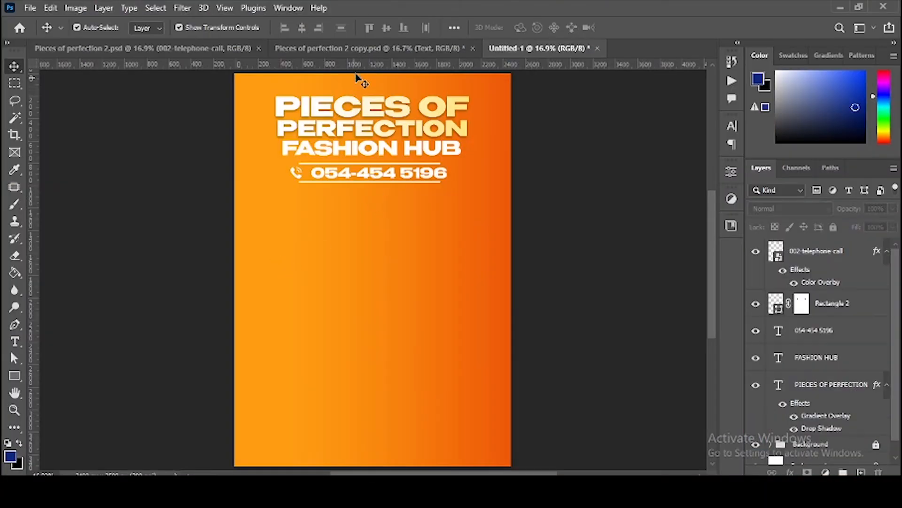
Step: Draw a tall navy rectangle below the phone number and nudge it slightly left
left_click(12, 381)
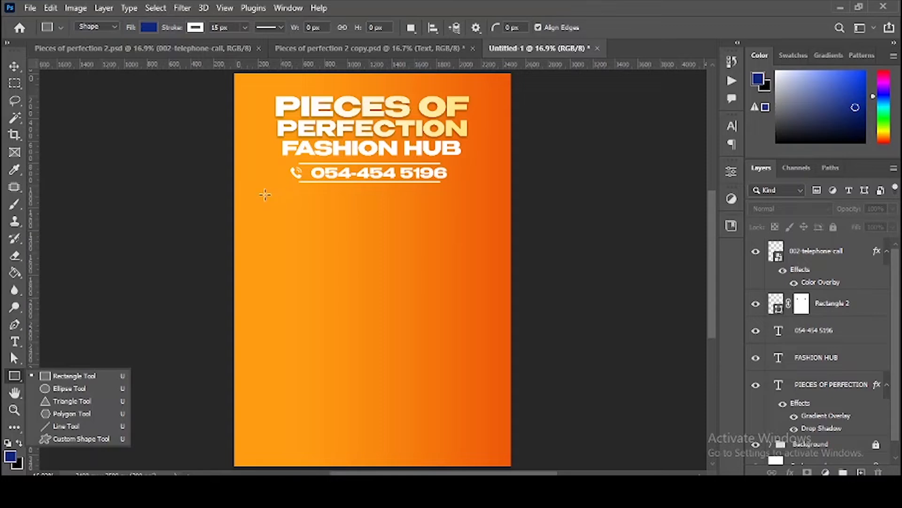
left_click_drag(265, 194, 337, 418)
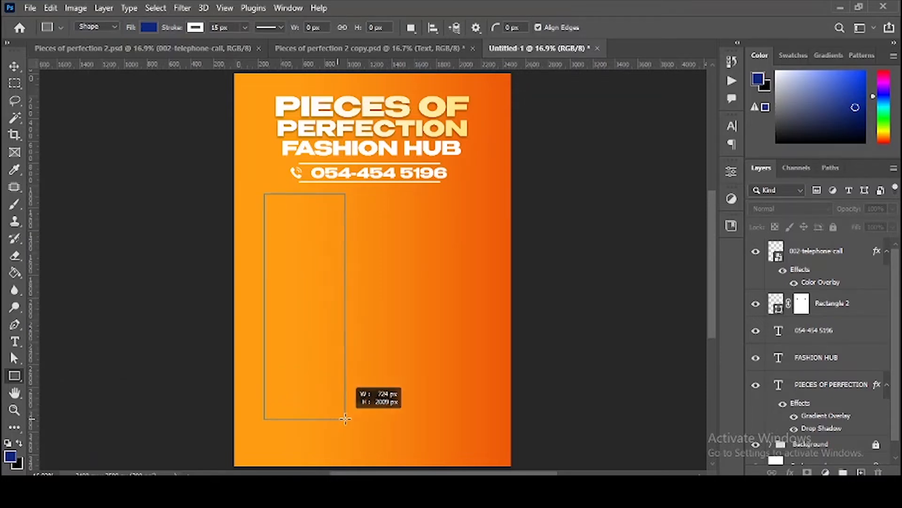
key("v")
mouse_move(305, 311)
left_mouse_down()
mouse_move(291, 309)
mouse_move(299, 305)
left_mouse_up()
left_click(91, 51)
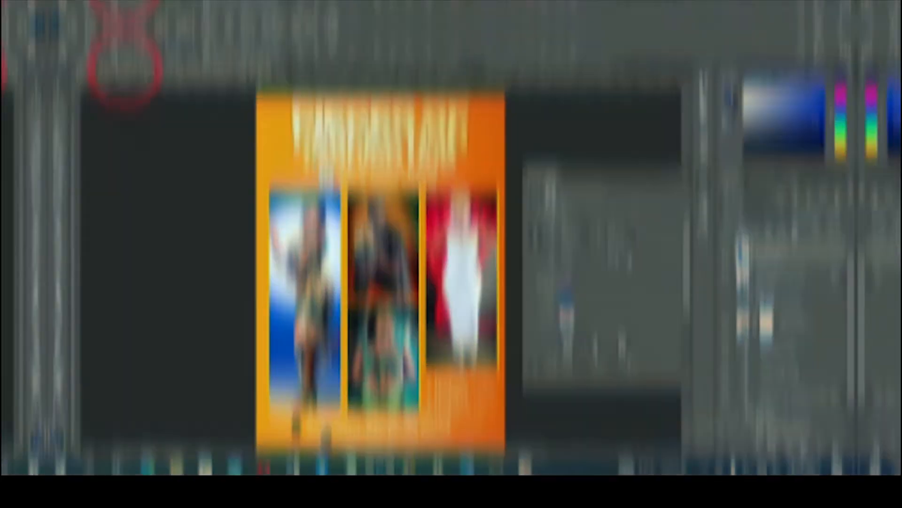
left_click(514, 49)
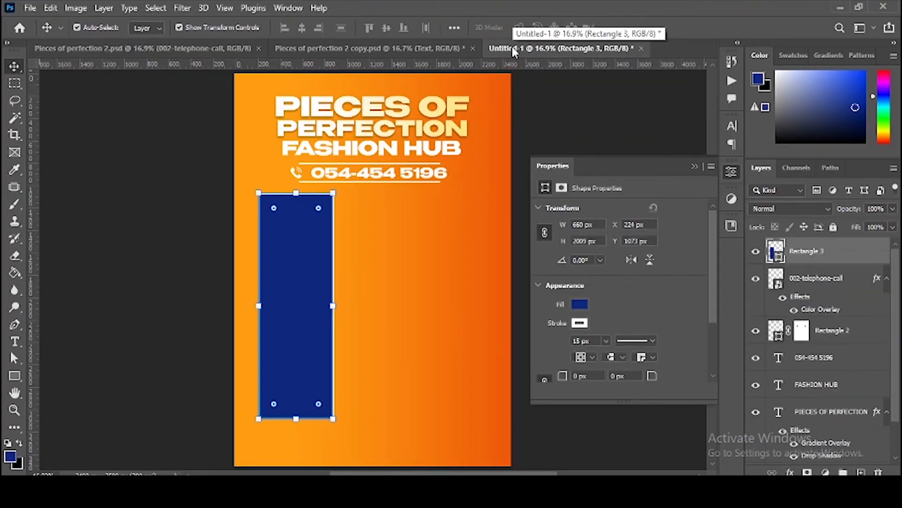
Step: Duplicate the rectangle to its right and shorten the copy to about half height
left_click_drag(289, 287, 371, 278)
key("shift+Right")
key("shift+Right")
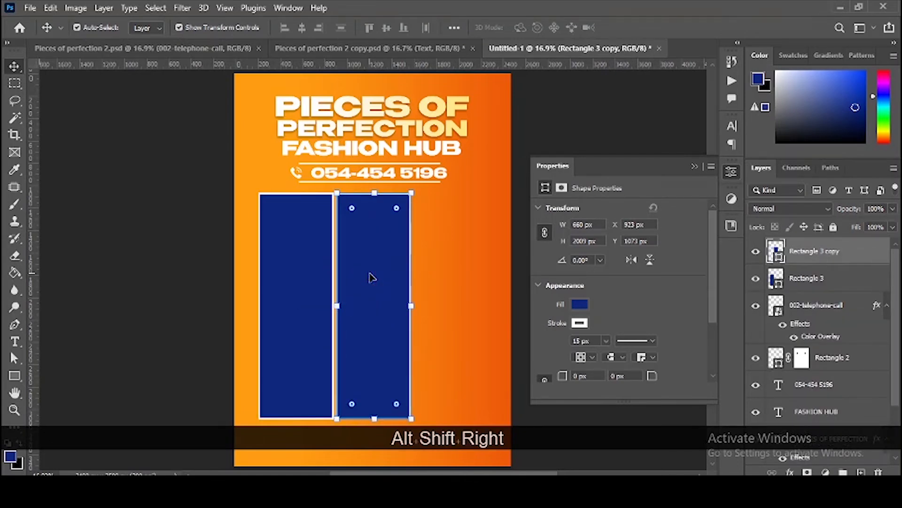
left_click_drag(369, 418, 377, 297)
double_click(383, 262)
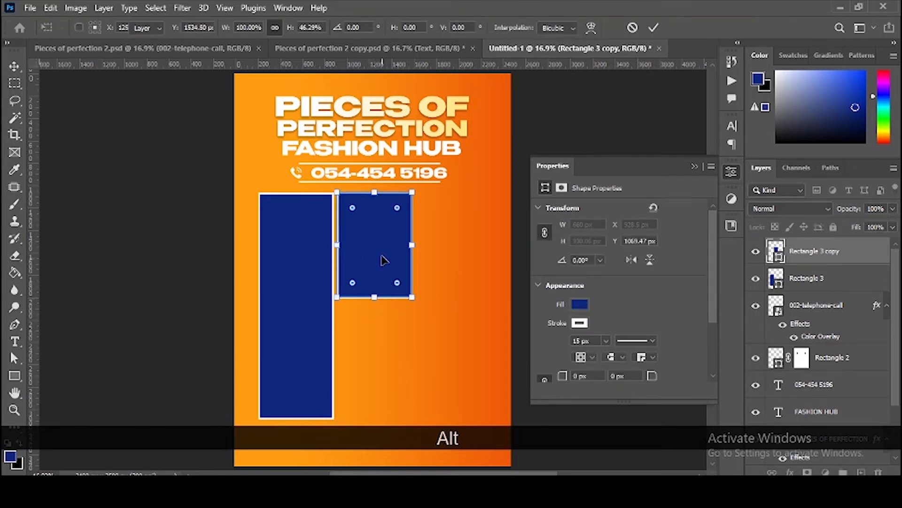
Step: Copy the short rectangle straight down and adjust edges so the two stack neatly
left_click_drag(380, 256, 379, 377)
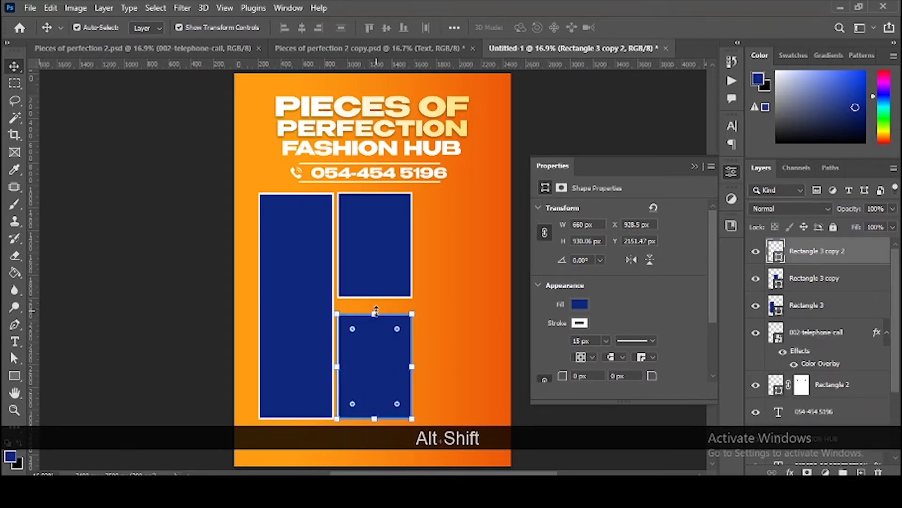
left_click_drag(376, 310, 374, 300)
double_click(373, 332)
left_click(377, 258)
left_click(195, 327)
left_click(195, 327)
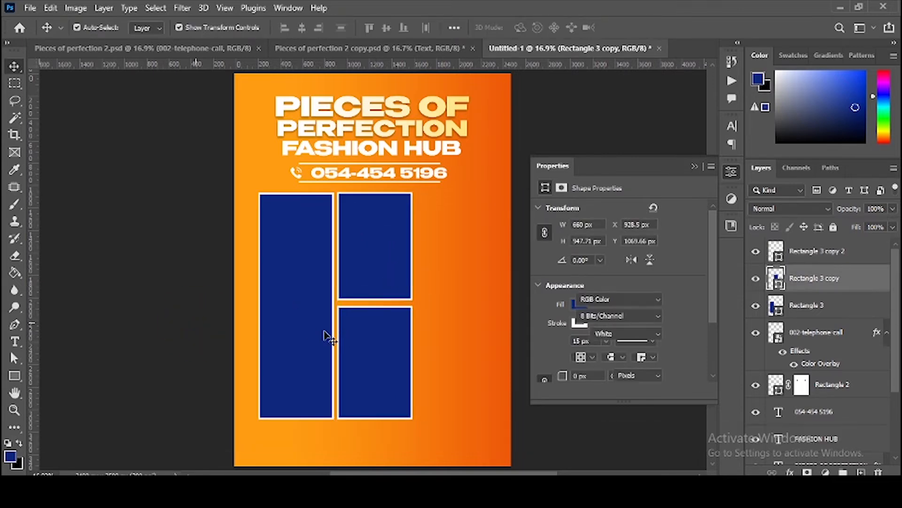
Step: Duplicate the tall left rectangle into a new right-hand column
left_click_drag(294, 313, 450, 309)
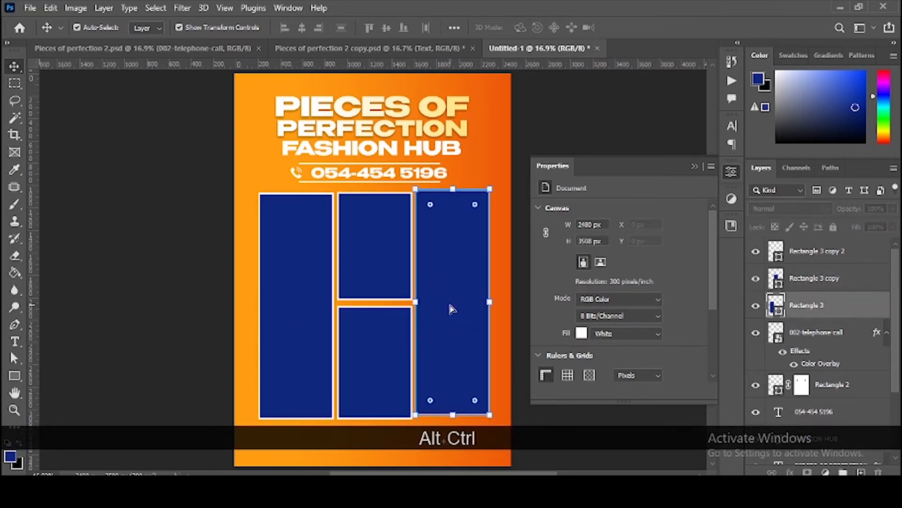
key("ctrl+alt+z")
key("ctrl+alt+z")
key("ctrl+alt+z")
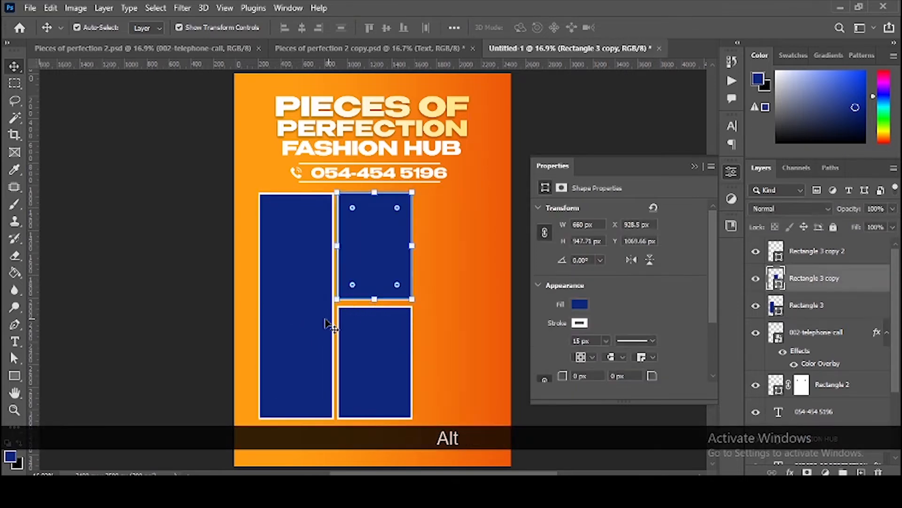
left_click_drag(288, 299, 446, 304)
key("Right")
key("Right")
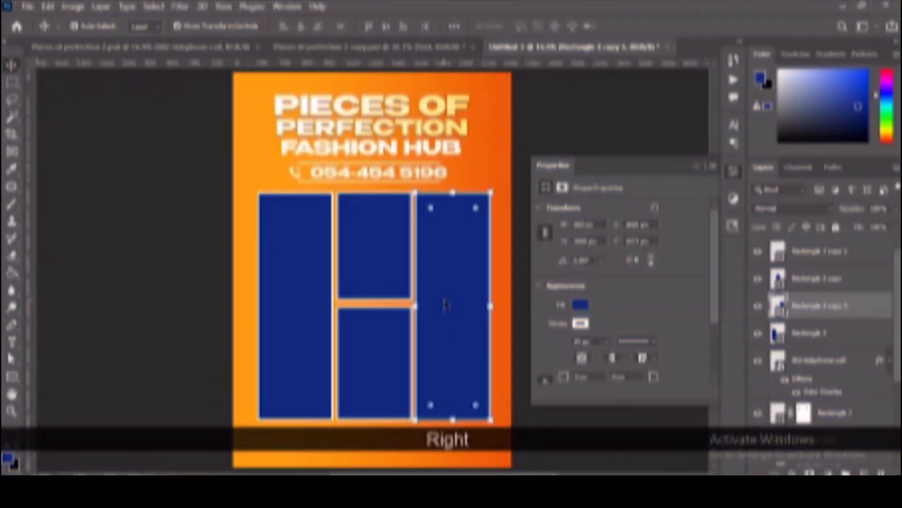
left_click(695, 167)
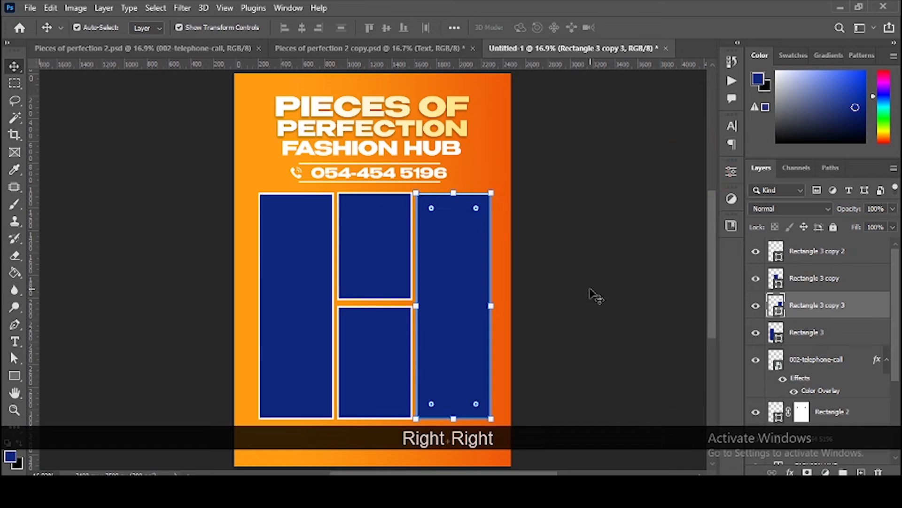
scroll(592, 296, "down", 1)
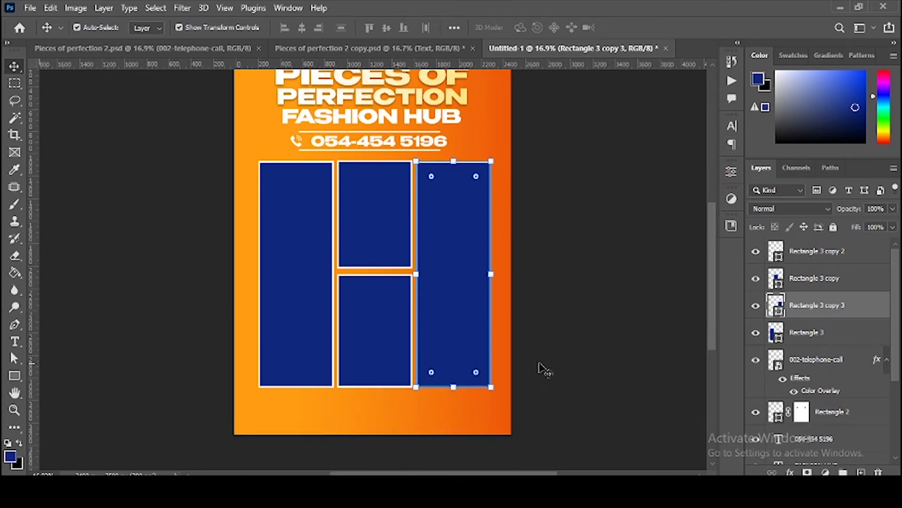
Step: Select all four rectangles, widen them to the left and nudge them up and right
left_click_drag(580, 381, 261, 235)
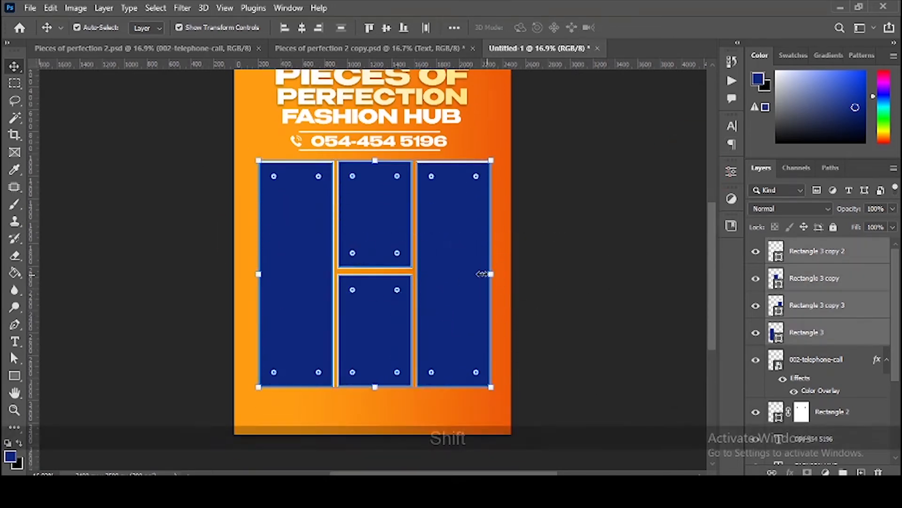
left_click_drag(258, 273, 257, 271)
key("Return")
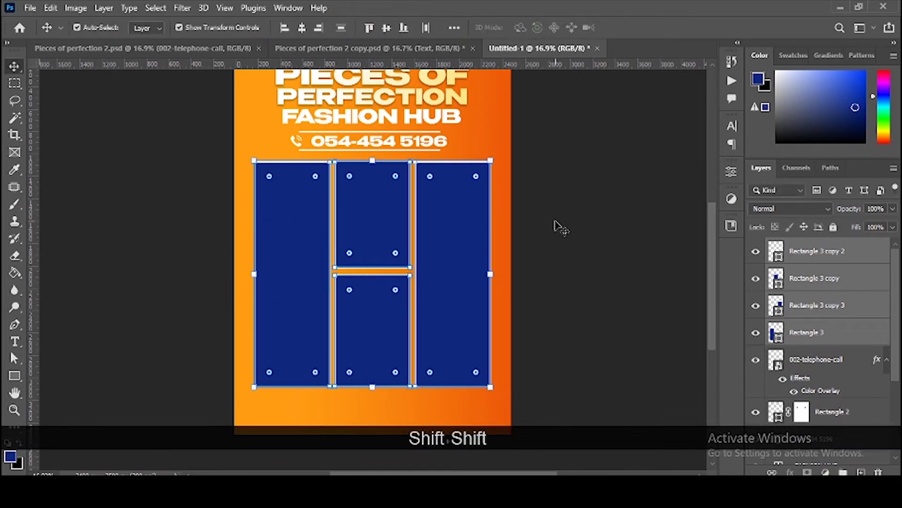
key("shift+Up")
key("shift+Up")
key("shift+Up")
key("shift+Right")
key("shift+Right")
key("shift+Right")
key("shift+Right")
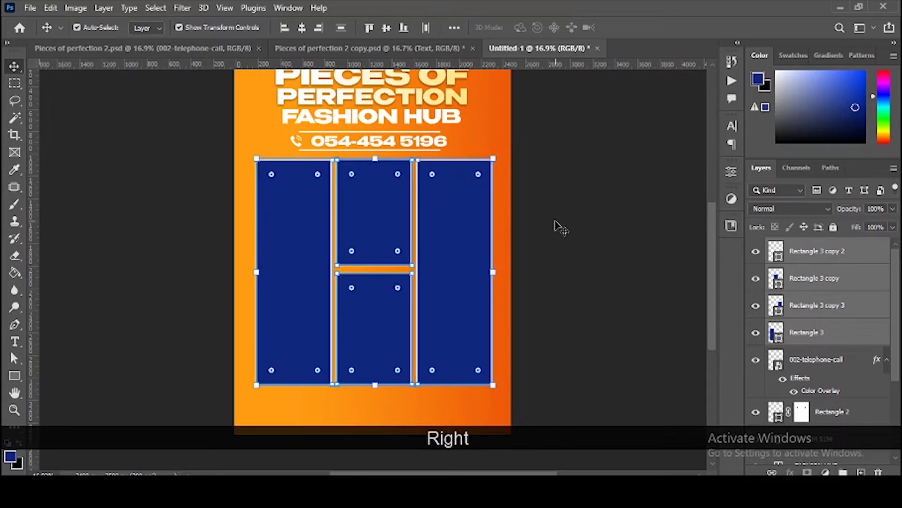
key("shift+Up")
left_click(551, 254)
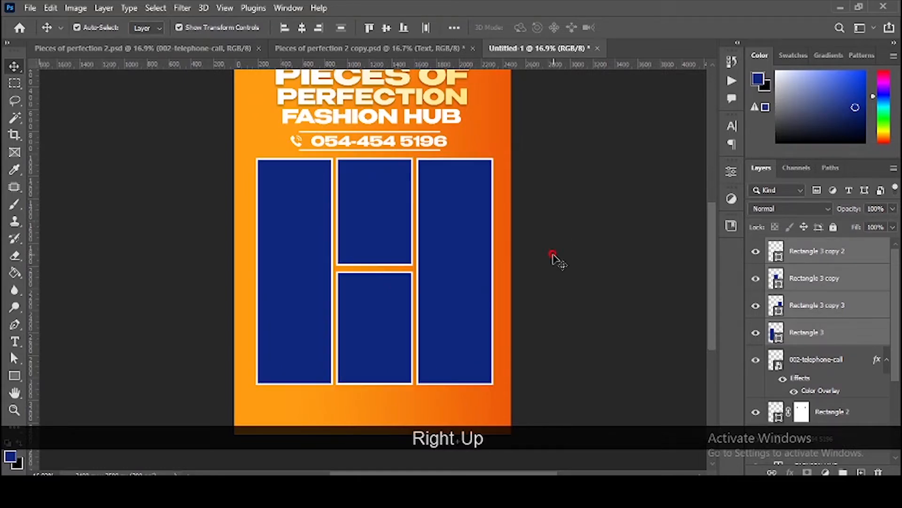
Step: Shorten the right-column rectangle from its bottom edge
left_click(488, 368)
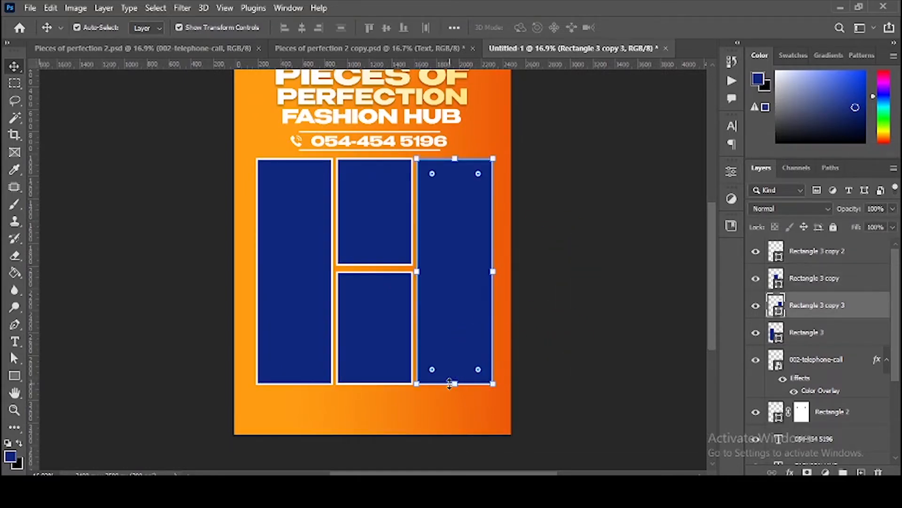
left_click_drag(455, 383, 460, 331)
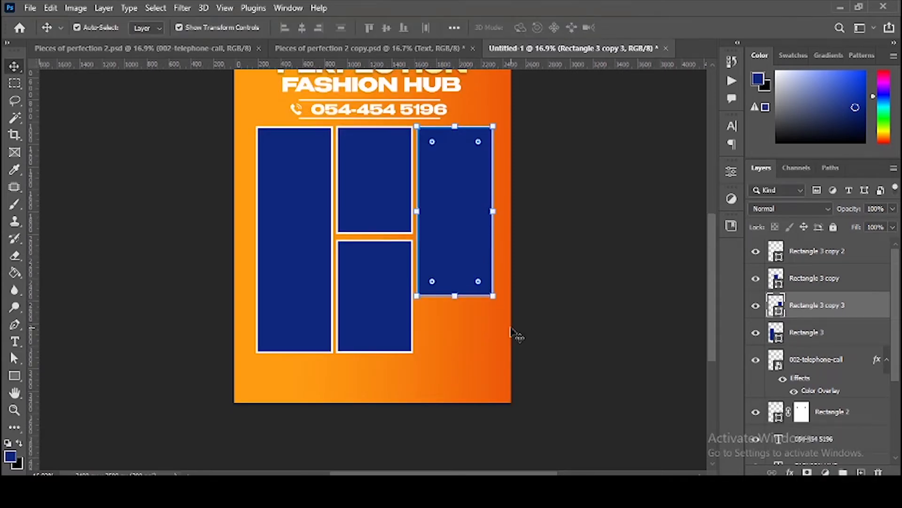
left_click(301, 234)
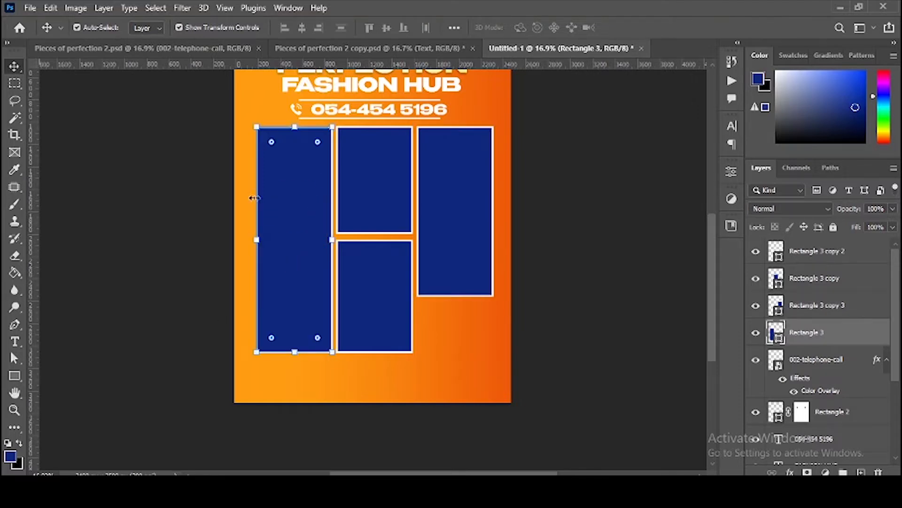
Step: Drag photo IMG-20221122-WA0075 from the Bluetooth folder onto the tall left panel
left_click(146, 498)
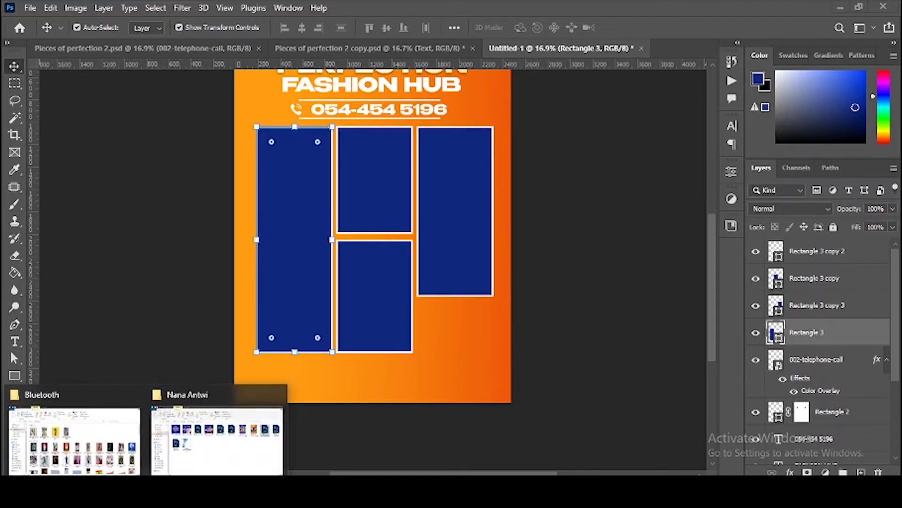
left_click(74, 435)
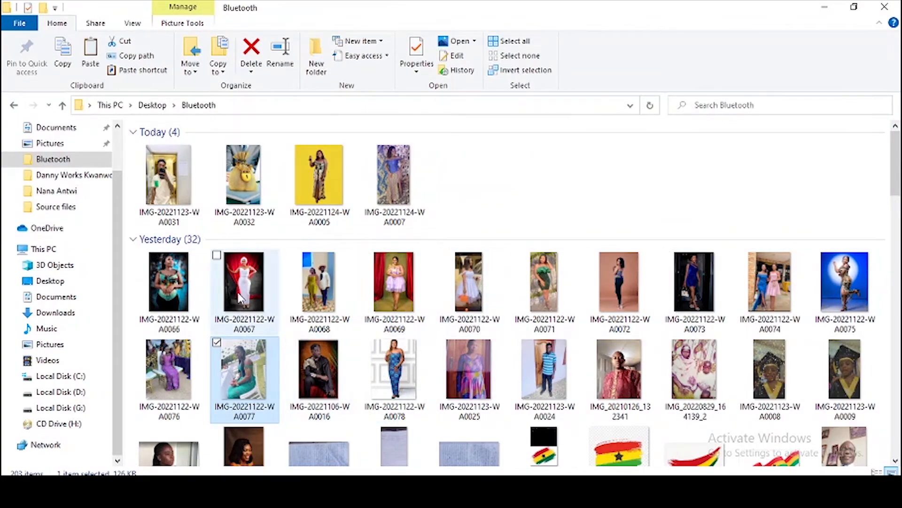
left_click(836, 289)
left_click_drag(432, 389, 377, 472)
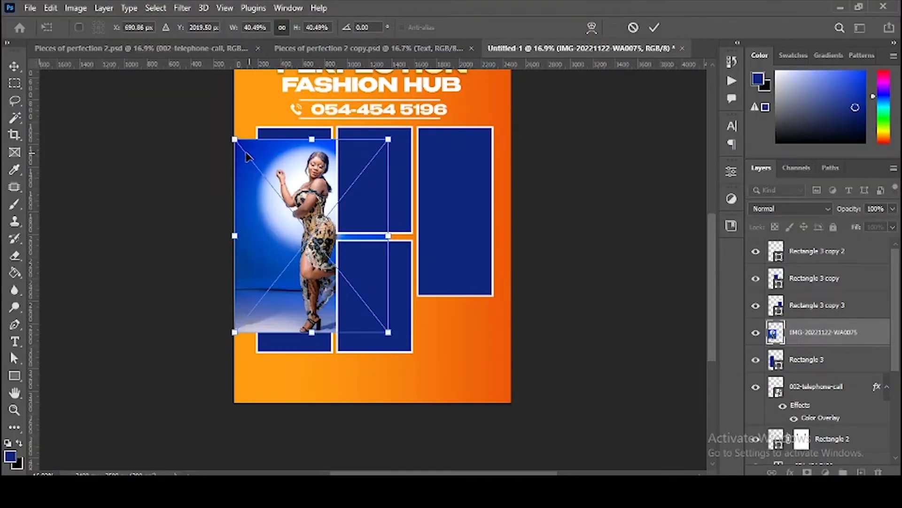
Step: Place the first photo over the left frame and clip it inside that rectangle
left_click_drag(248, 157, 233, 154)
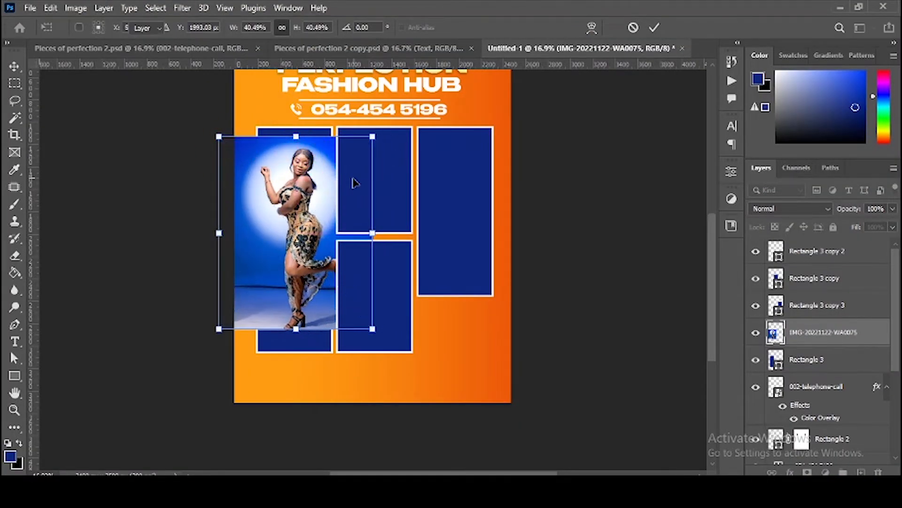
key("Return")
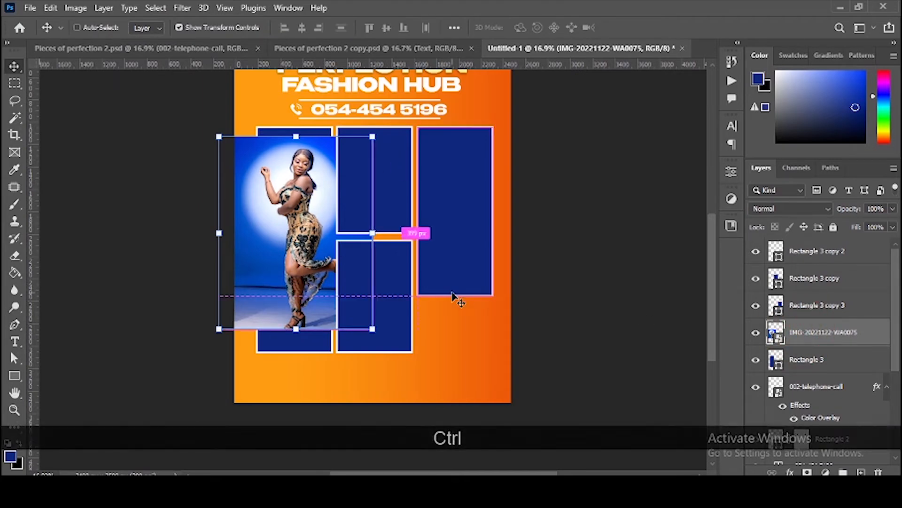
key("ctrl+alt+g")
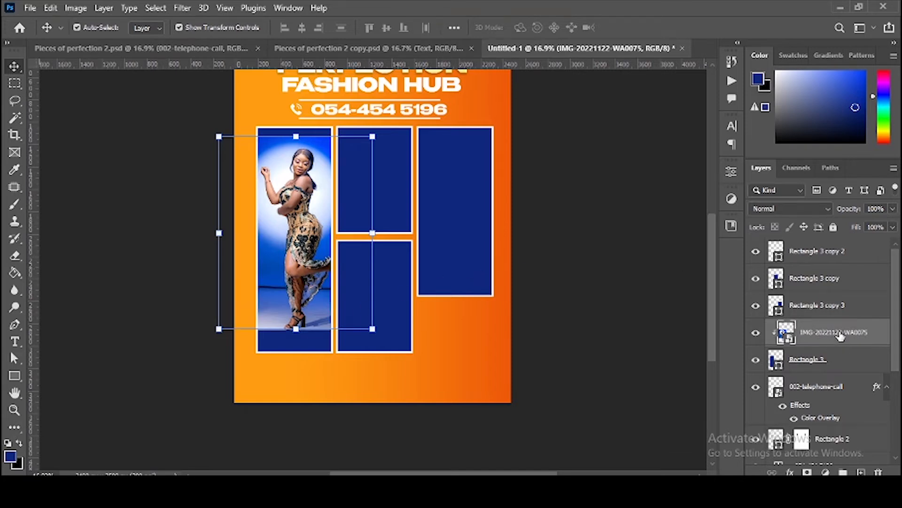
right_click(801, 329)
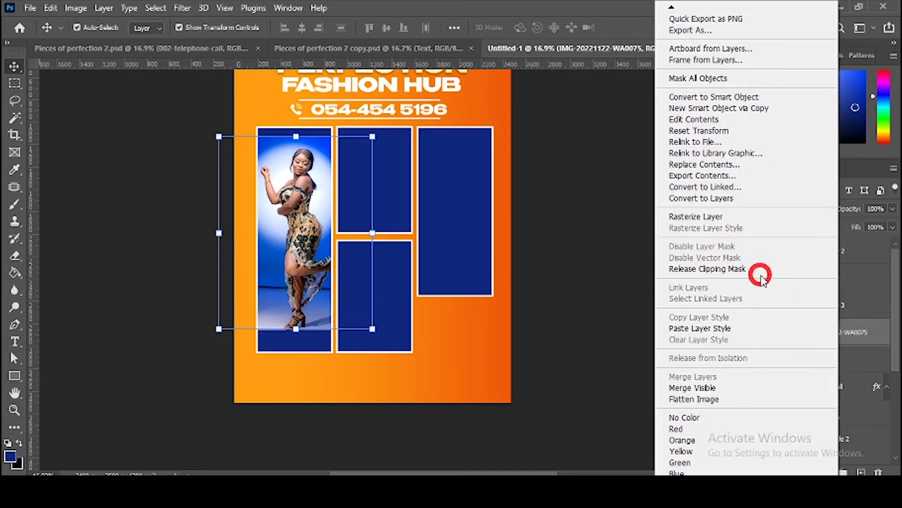
left_click(760, 275)
right_click(777, 330)
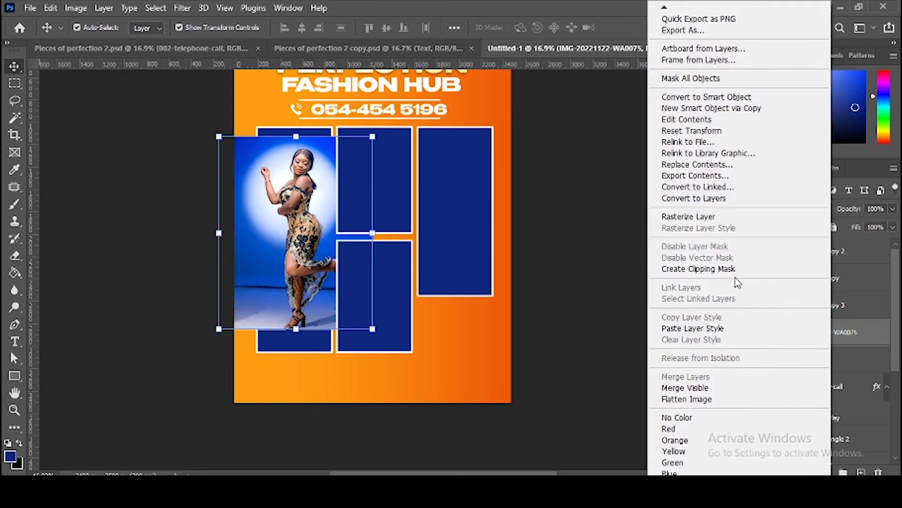
left_click(747, 346, "alt")
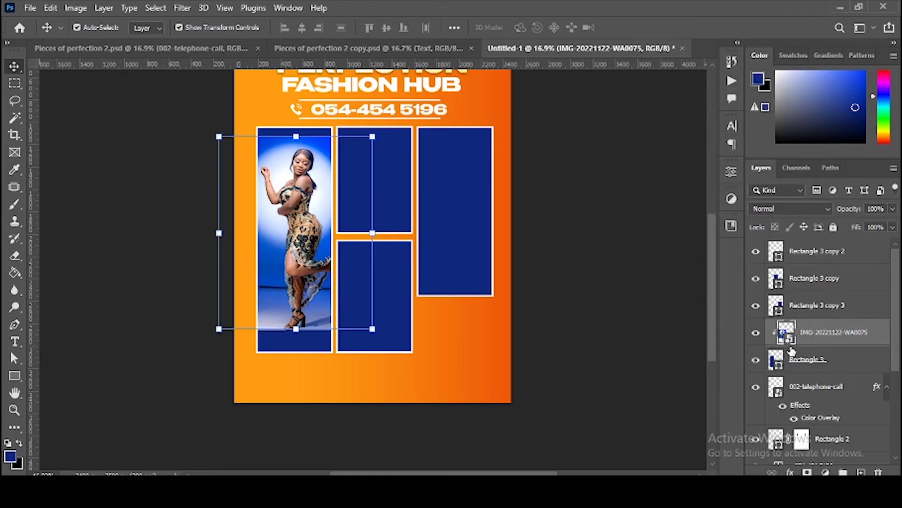
left_click(778, 358)
left_click(813, 334)
left_click(810, 362)
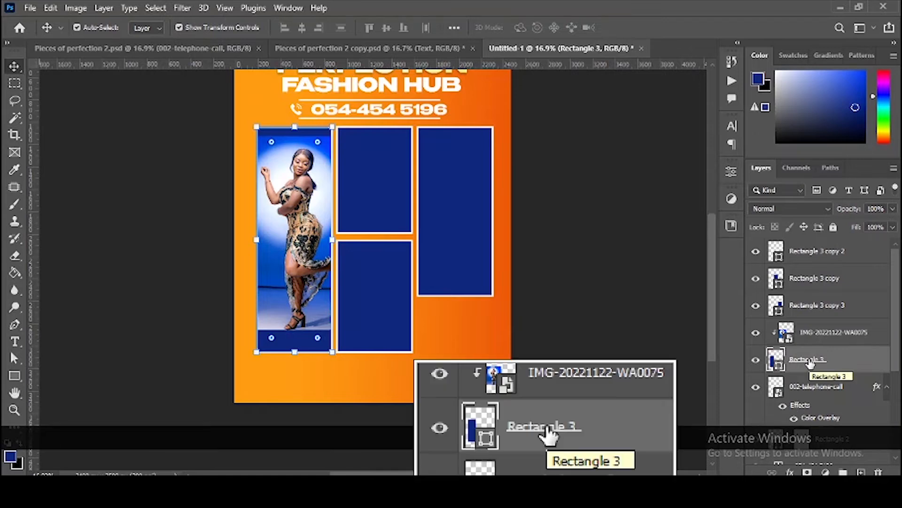
Step: Clip the man's photo, then the woman's and remaining photos, into their navy frames
key("Tab")
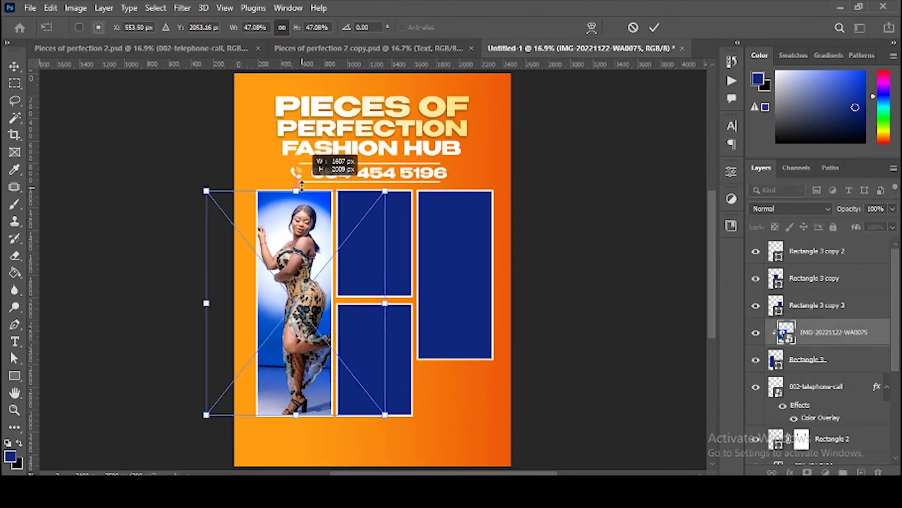
key("ctrl+alt+g")
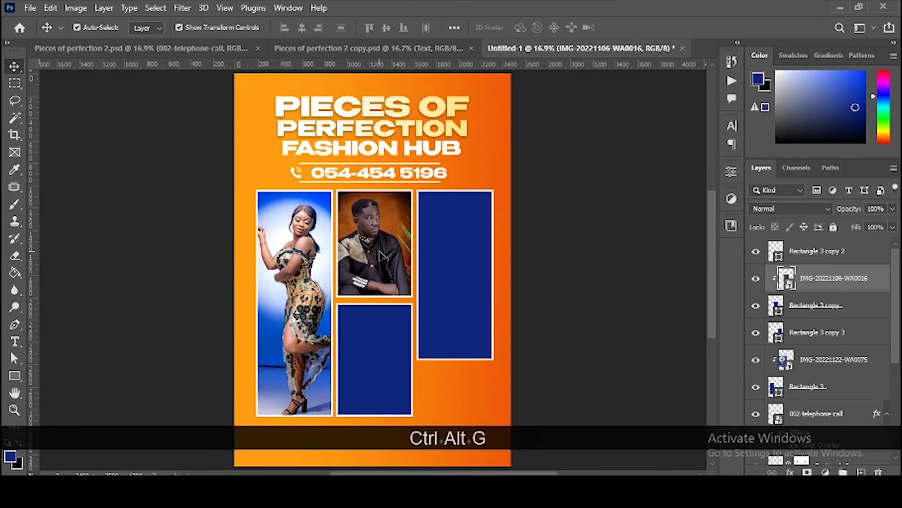
key("alt+Tab")
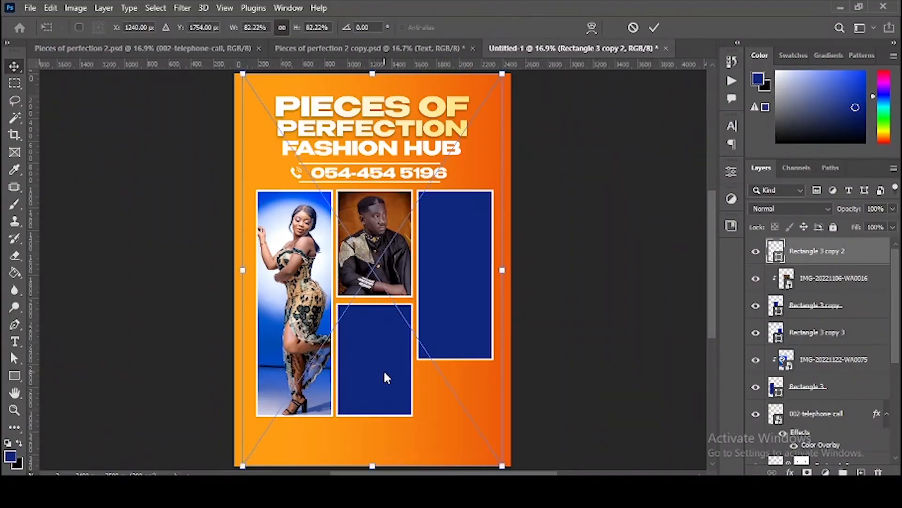
key("Return")
key("ctrl+alt+g")
key("alt+Tab")
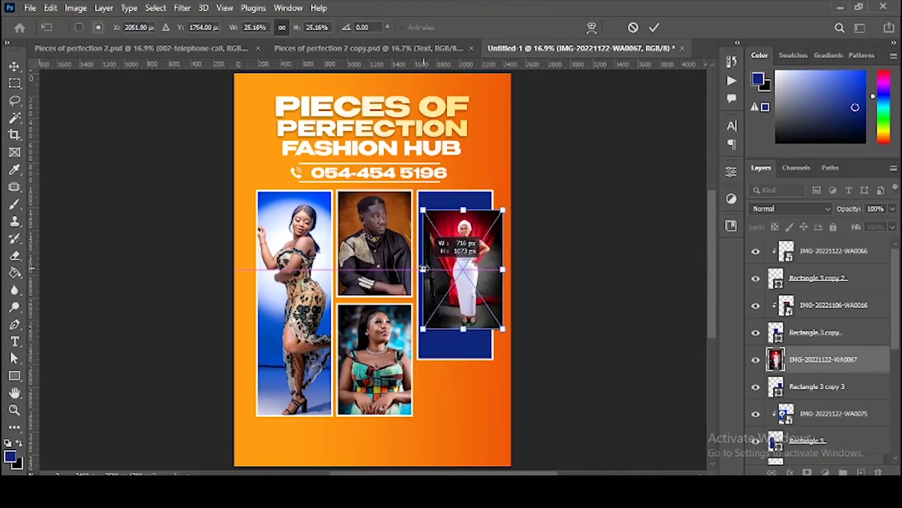
key("Return")
key("ctrl+alt+g")
scroll(501, 371, "down", 1)
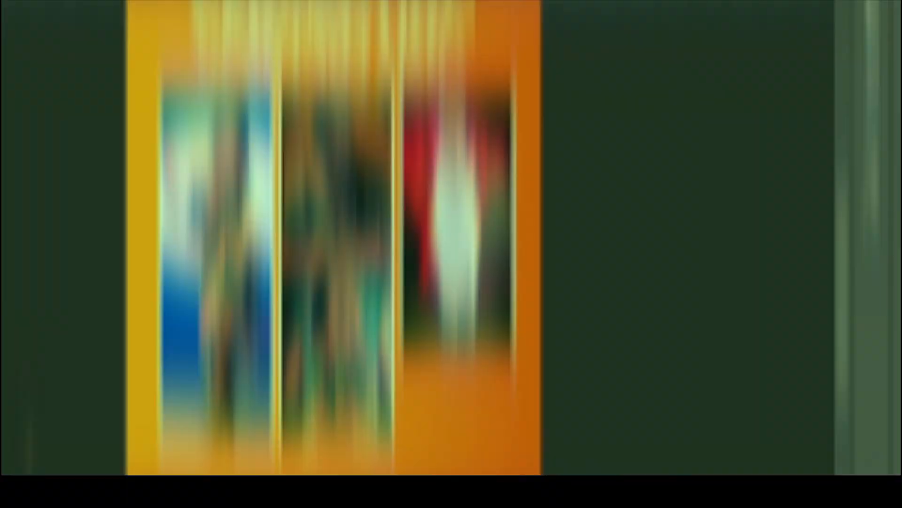
right_click(14, 376)
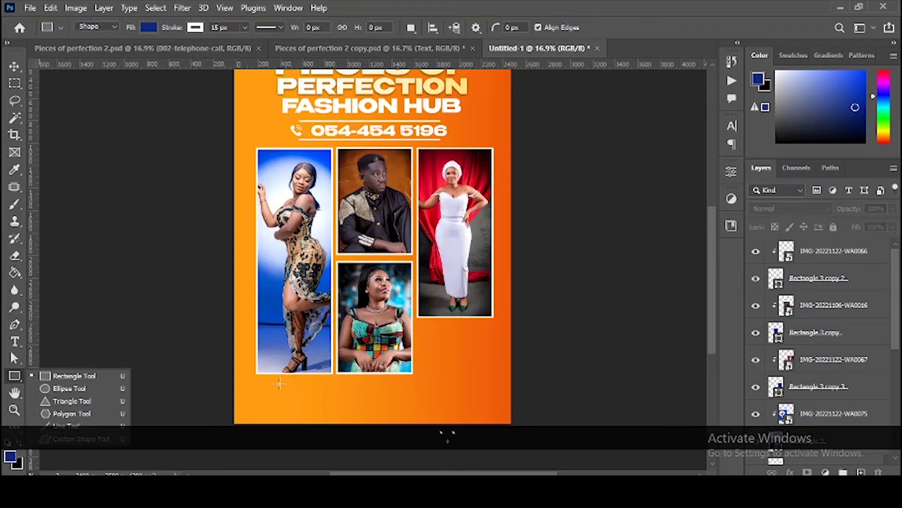
Step: Draw a thin bar under the photo grid and give it a solid white fill
left_click_drag(267, 382, 477, 383)
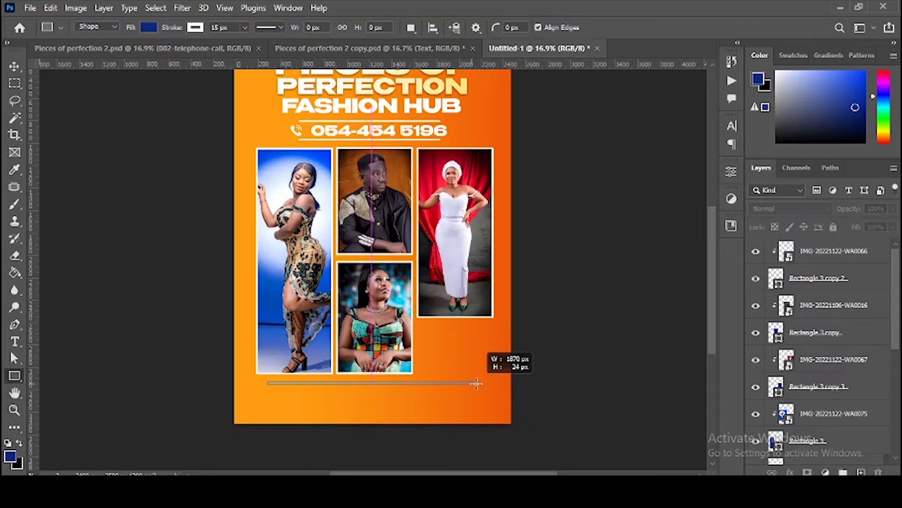
left_click_drag(476, 383, 476, 383)
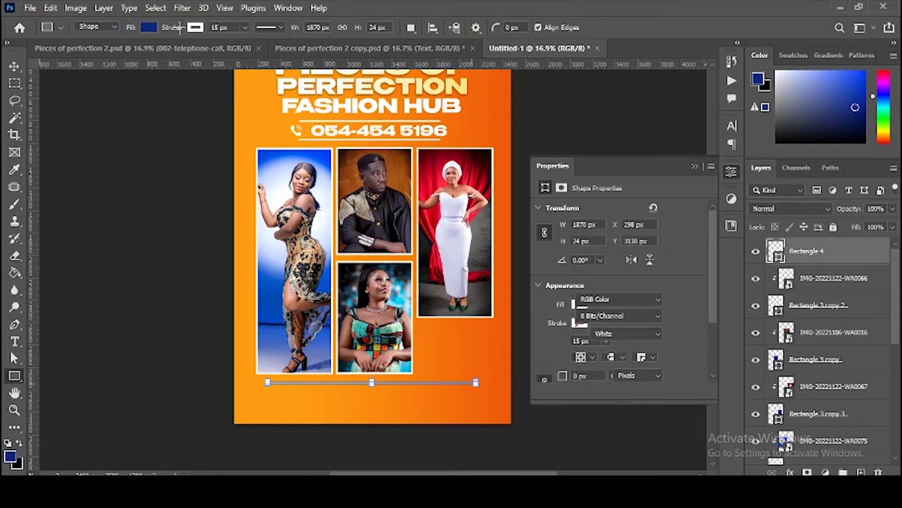
left_click(148, 27)
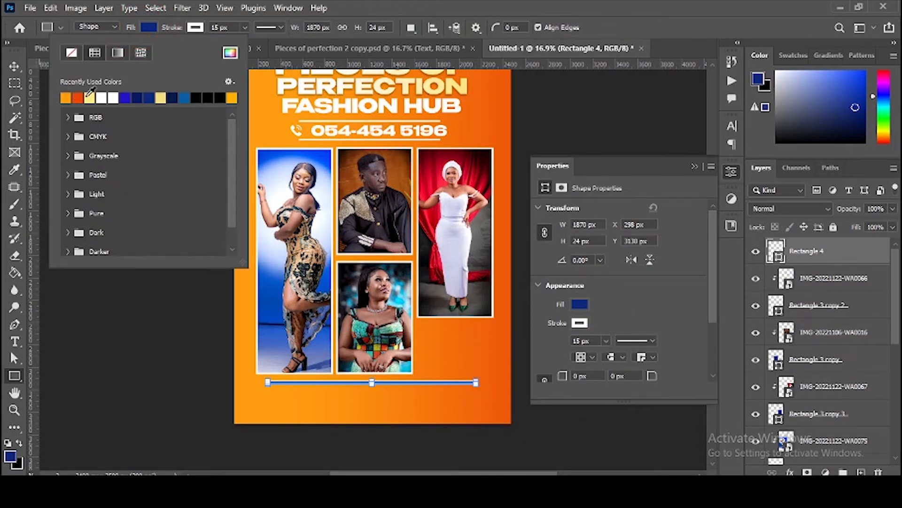
left_click(102, 98)
left_click(195, 26)
left_click(196, 26)
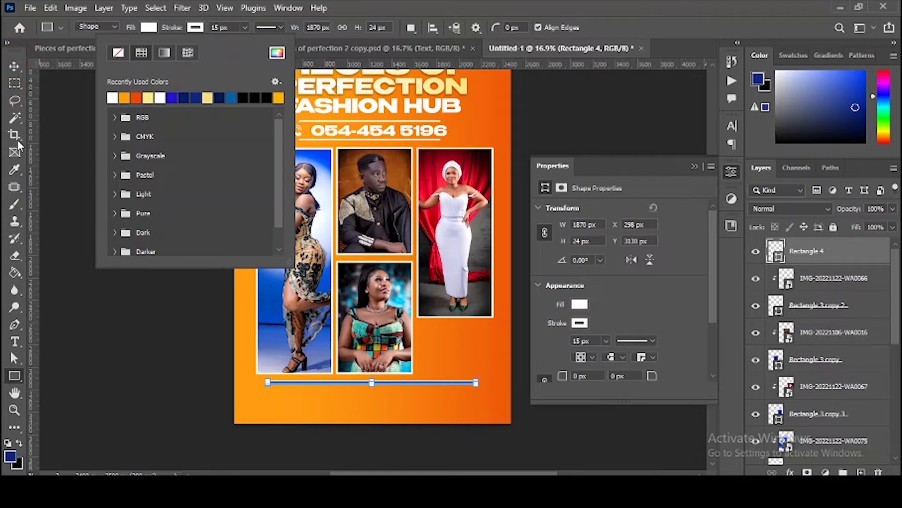
left_click(25, 173)
Step: Deselect the shape, switch to the Move tool and select the white bar
left_click(78, 226)
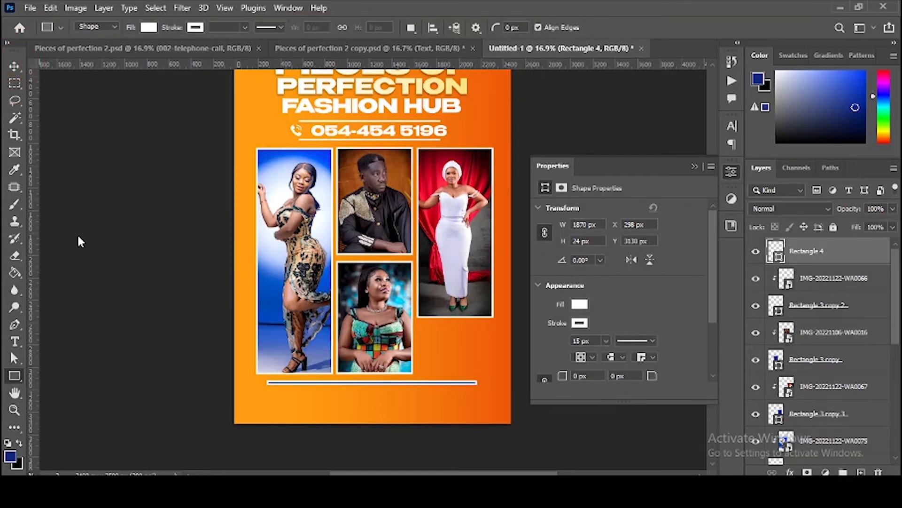
left_click(141, 48)
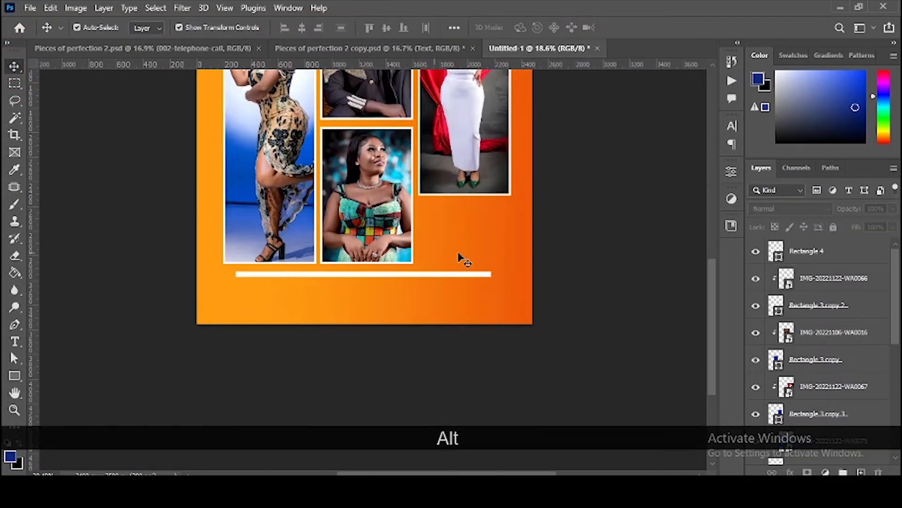
scroll(459, 256, "up", 2)
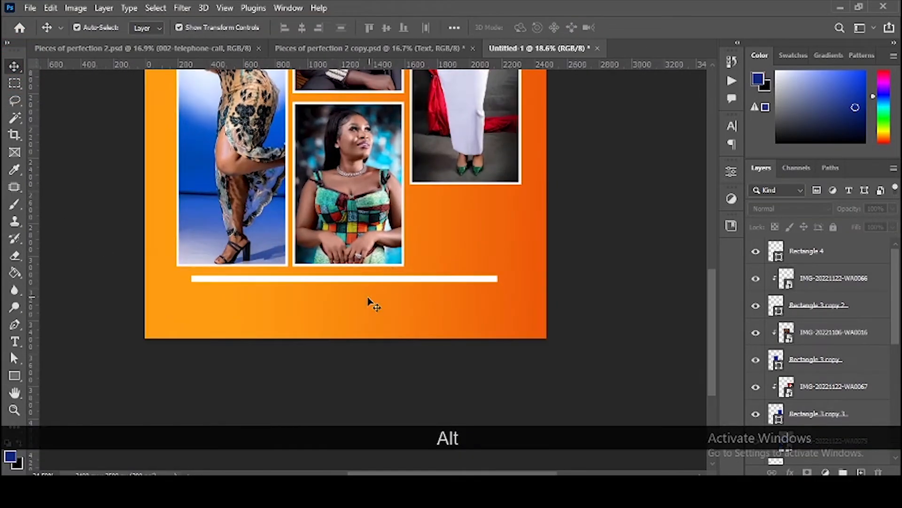
left_click(370, 280)
Step: Nudge the white bar down, then raise both bullets with 'Bespoke wears (Unisex)' and 'Bridals & more'
key("Down")
key("Down")
key("Down")
key("Down")
key("Down")
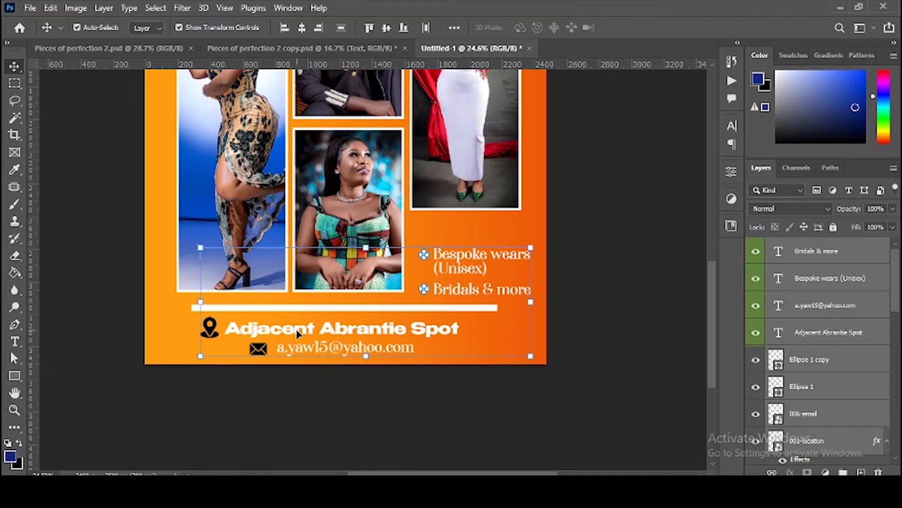
left_click(352, 394)
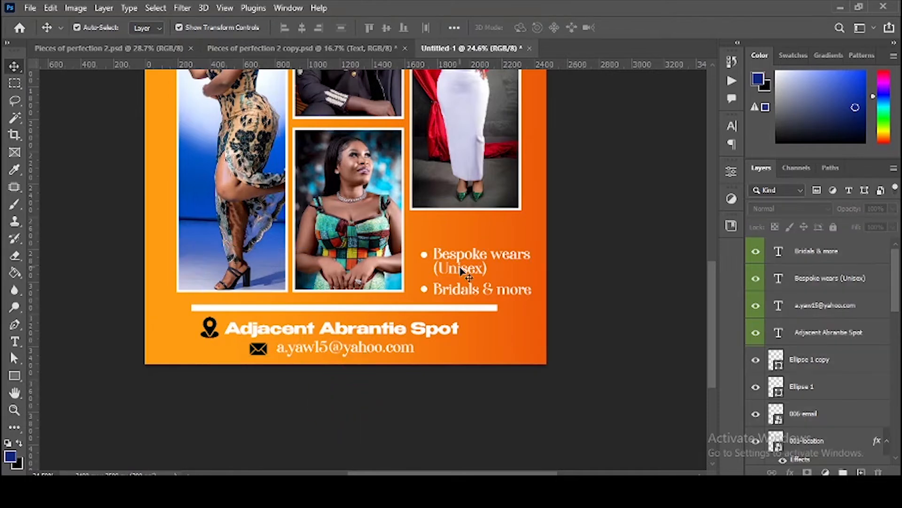
left_click(425, 257)
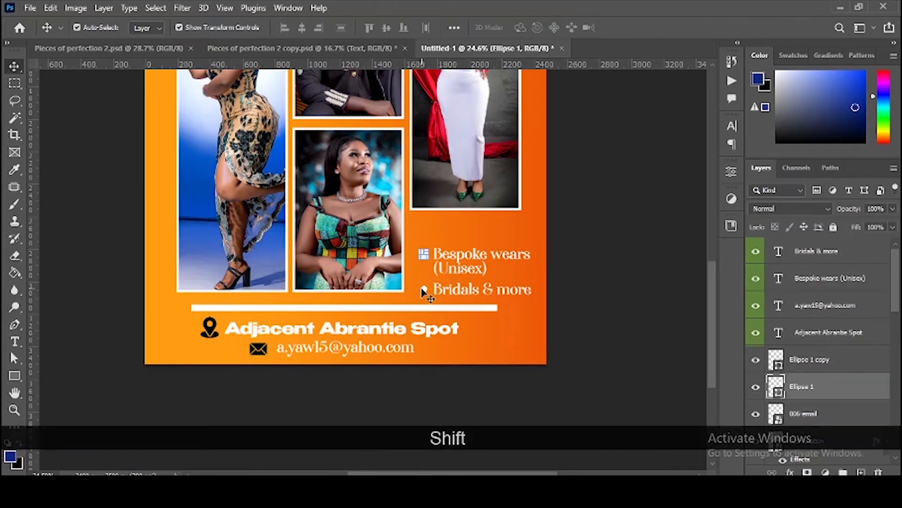
left_click(425, 293, "shift")
left_click(453, 290, "shift")
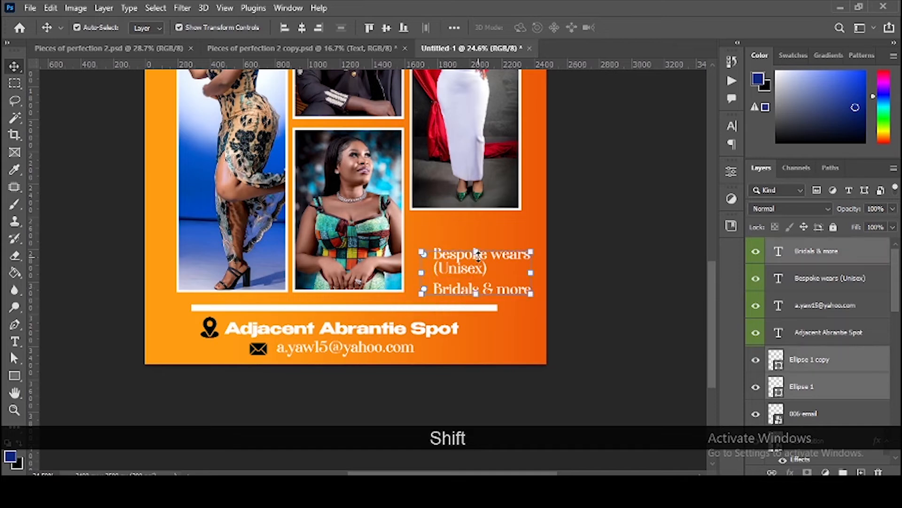
left_click(477, 253)
key("Escape")
left_click(463, 268, "shift")
left_click_drag(463, 267, 462, 256)
key("ctrl+0")
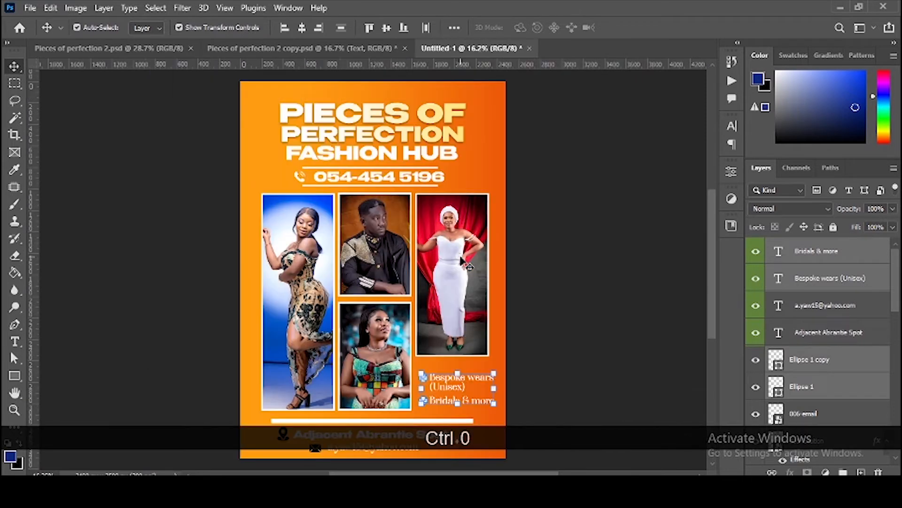
Step: Compare with the Pieces of perfection 2 copy flyer, then start a new 210 × 297 mm A4 document
left_click(555, 238)
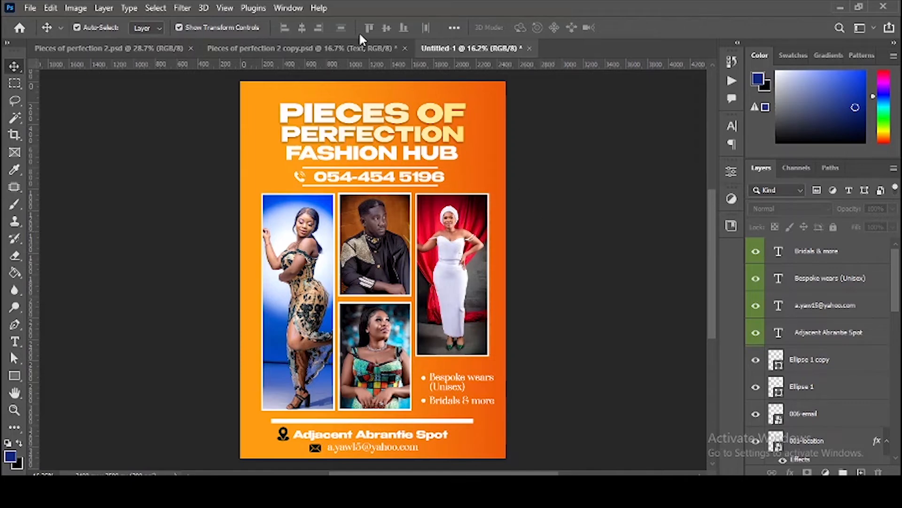
left_click(327, 49)
left_click(603, 152)
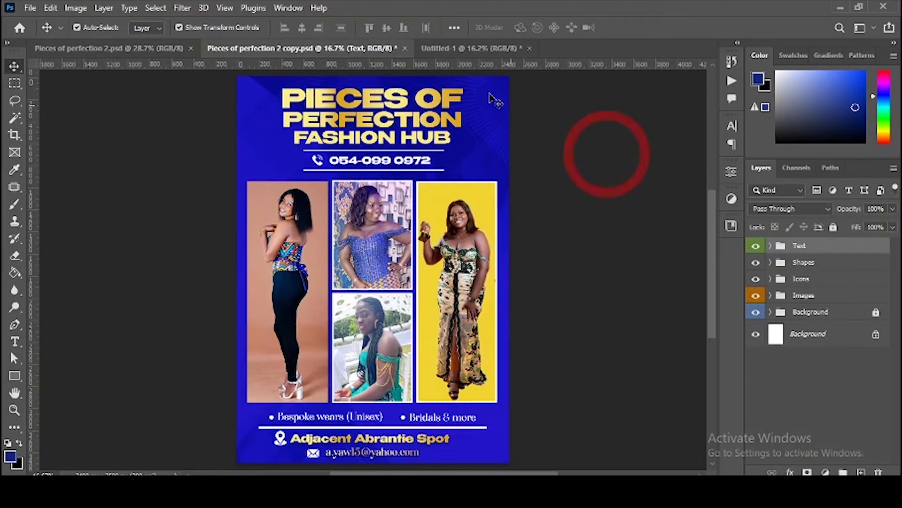
left_click(471, 50)
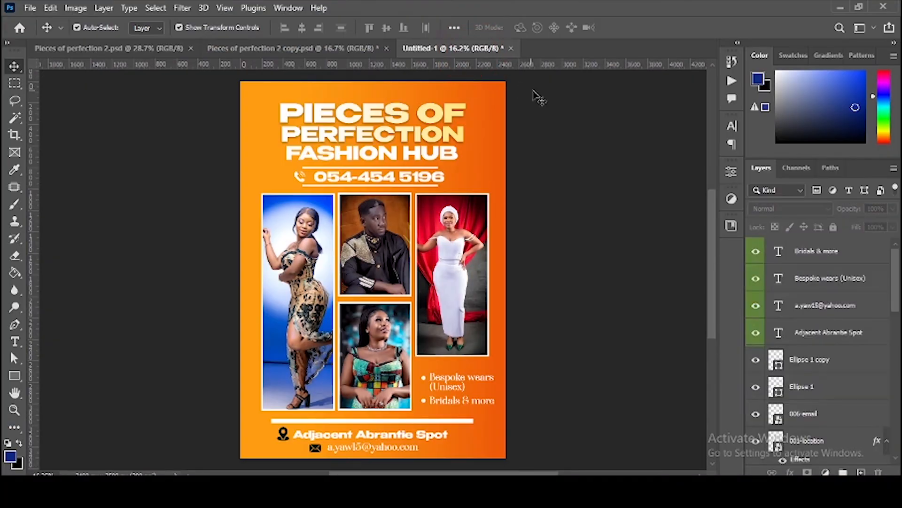
left_click(535, 96)
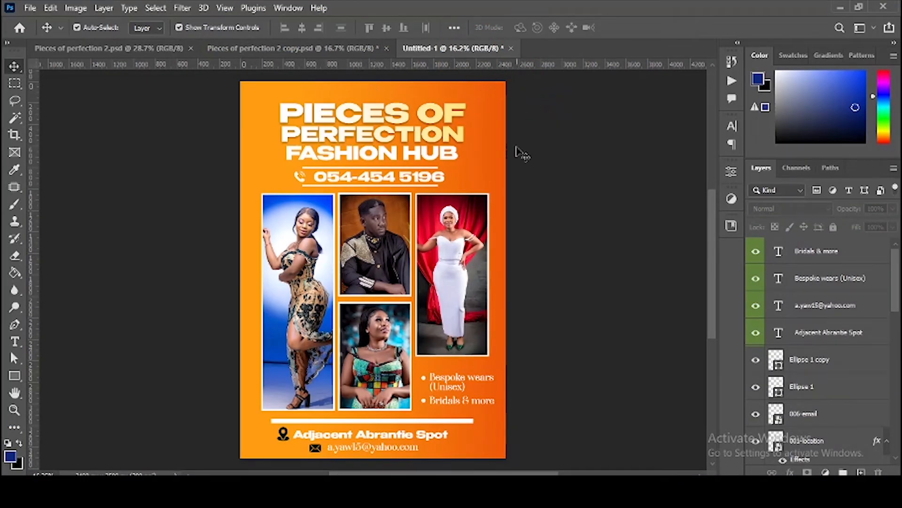
key("ctrl+n")
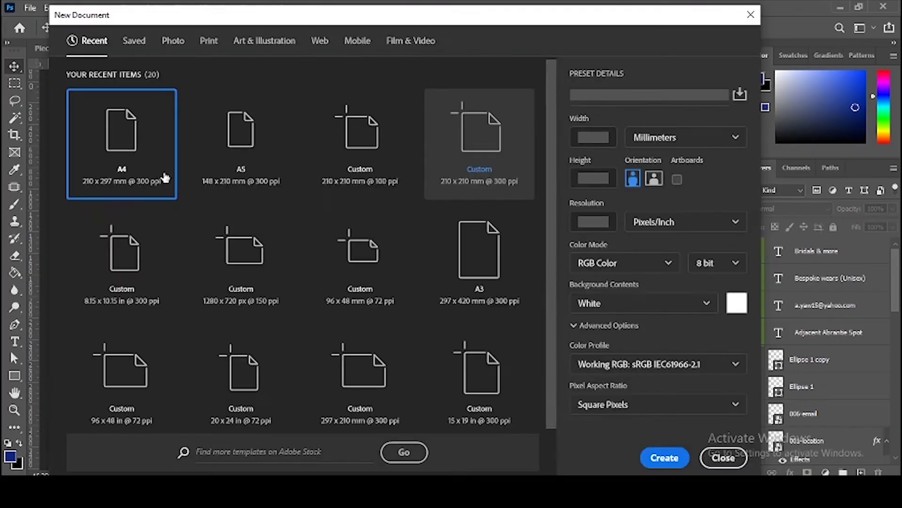
Step: Create the A4 page with a full-page #0f287e navy rectangle, nudged slightly down
left_click(664, 457)
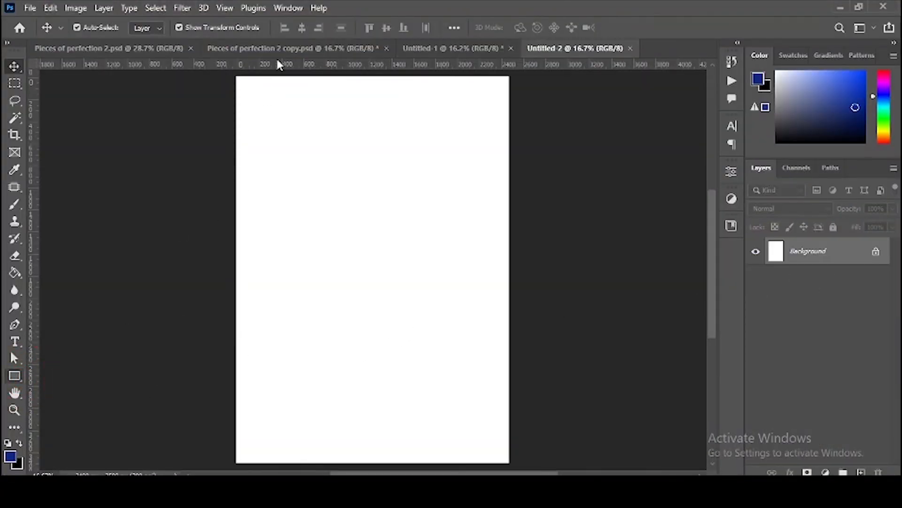
left_click_drag(231, 73, 514, 462)
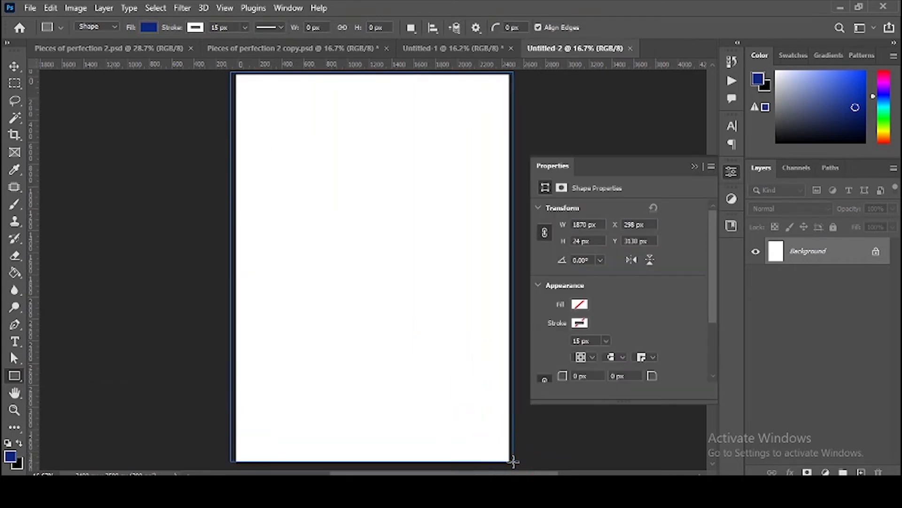
double_click(776, 251)
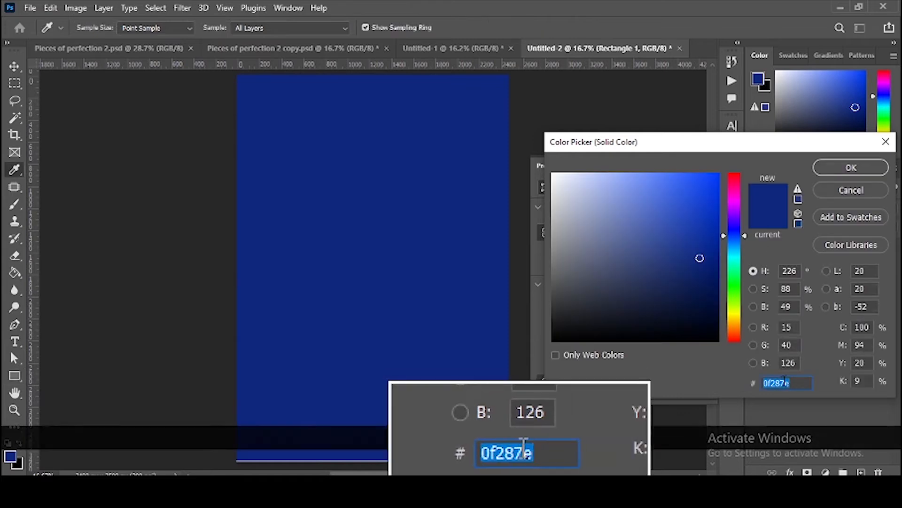
left_click(853, 170)
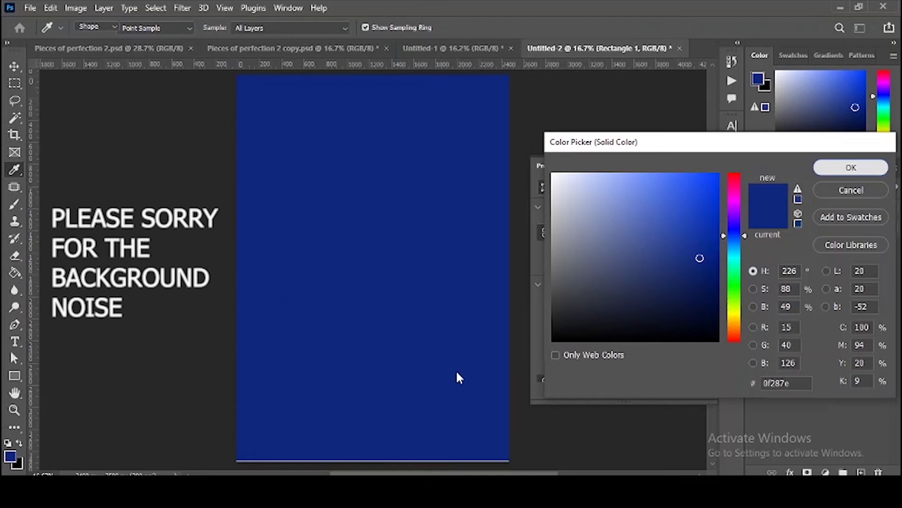
key("v")
key("Down")
key("Down")
key("Down")
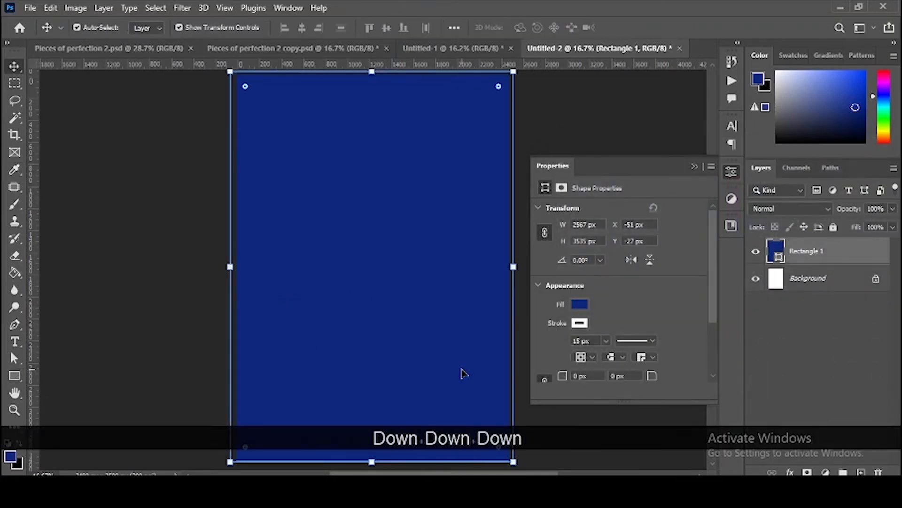
key("Down")
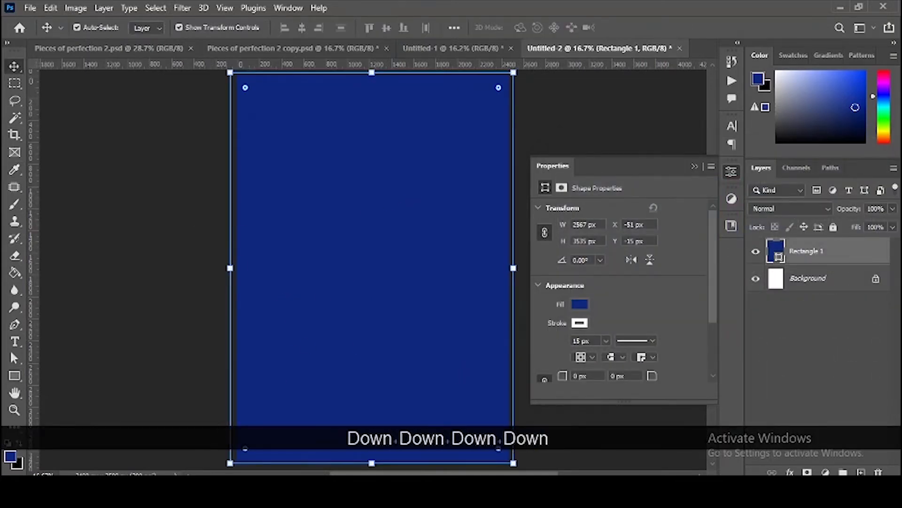
Step: Drag the pngegg pattern image from Explorer onto the new page
left_click(209, 430)
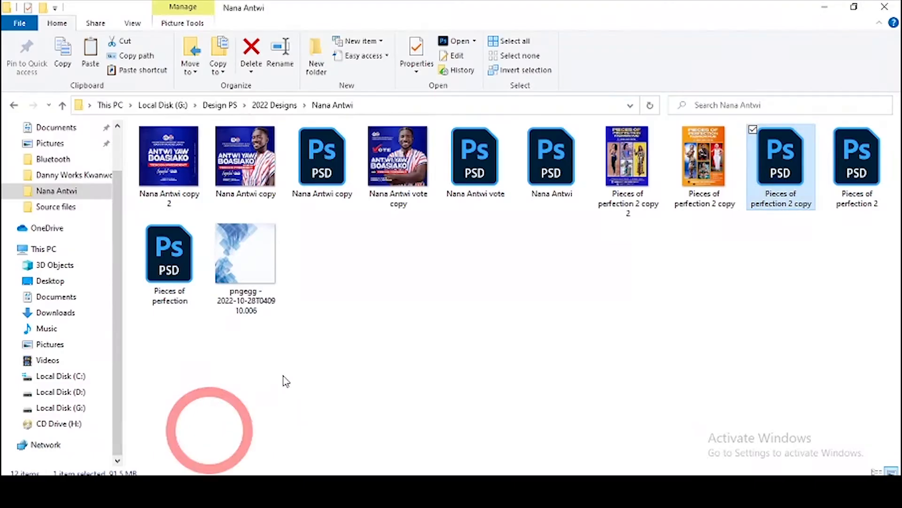
left_click(248, 313)
left_click_drag(399, 398, 372, 329)
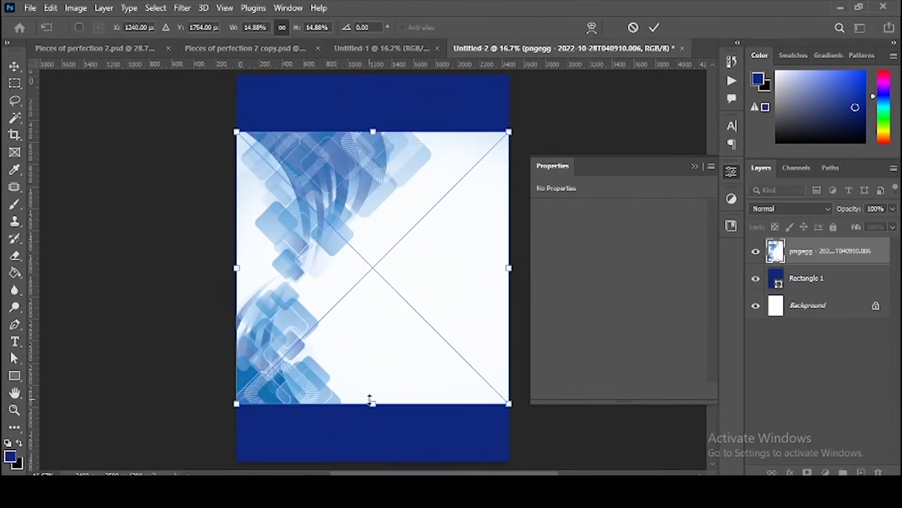
Step: Enlarge and reposition the pngegg pattern over the navy rectangle and commit it
scroll(423, 395, "down", 2)
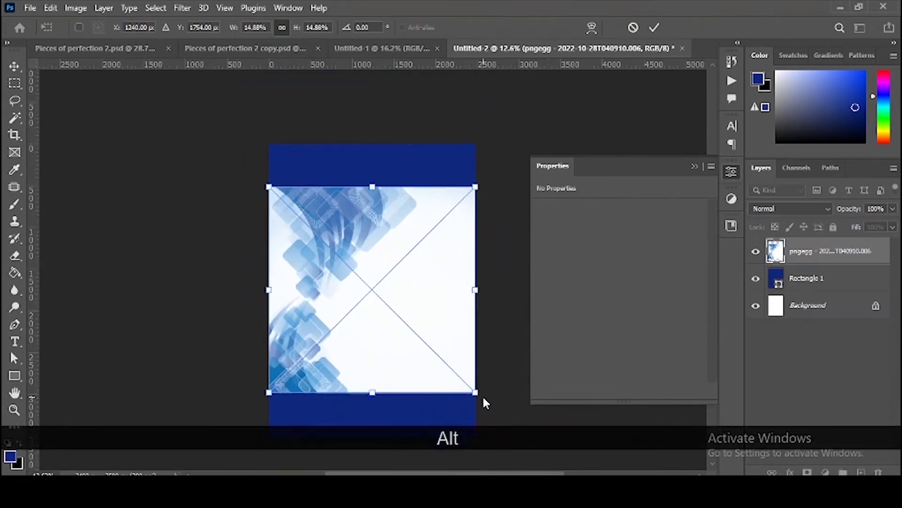
left_click_drag(475, 392, 647, 470)
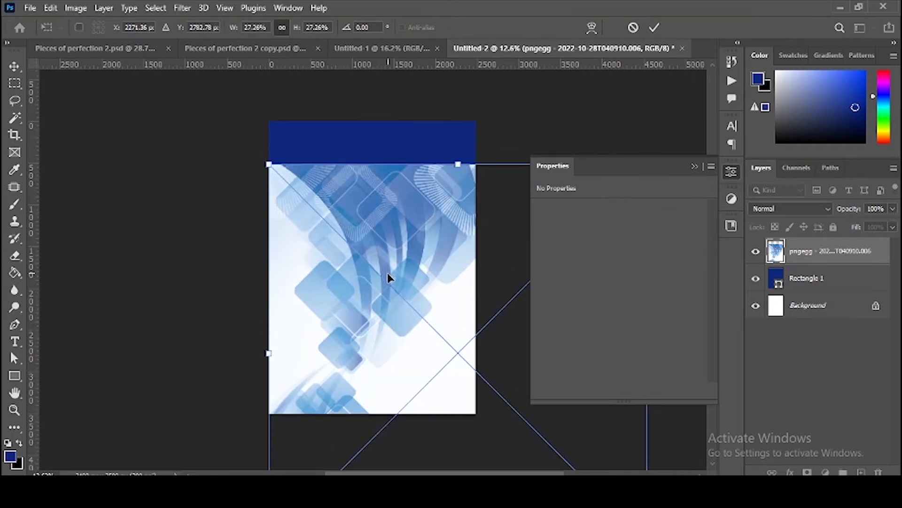
left_click_drag(388, 274, 376, 225)
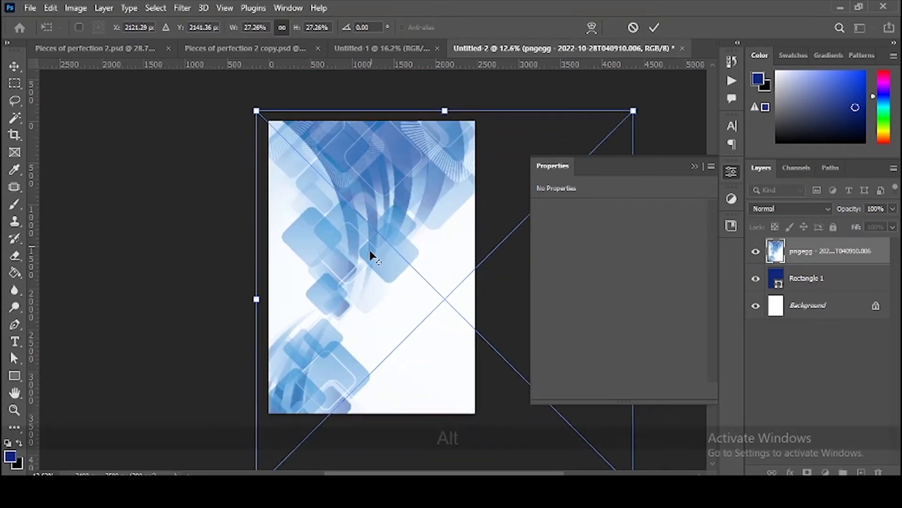
scroll(371, 256, "down", 2)
left_click_drag(589, 421, 641, 462)
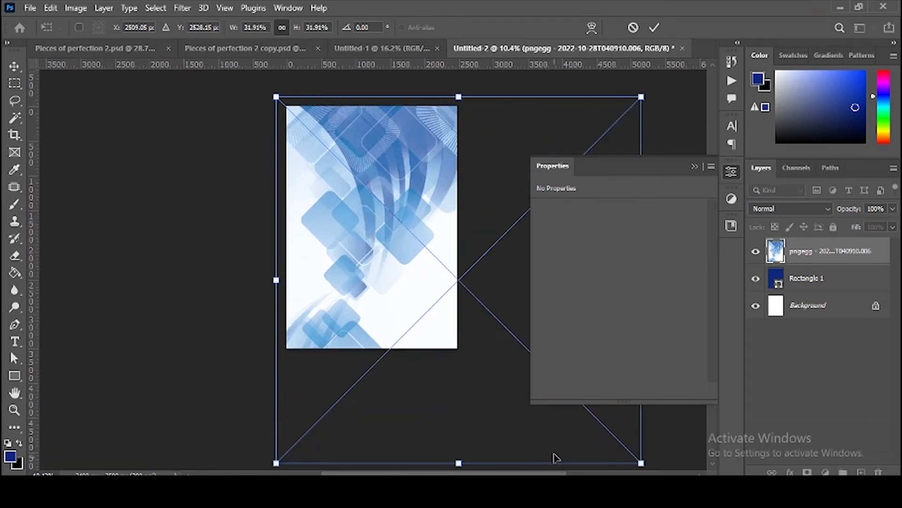
double_click(402, 189)
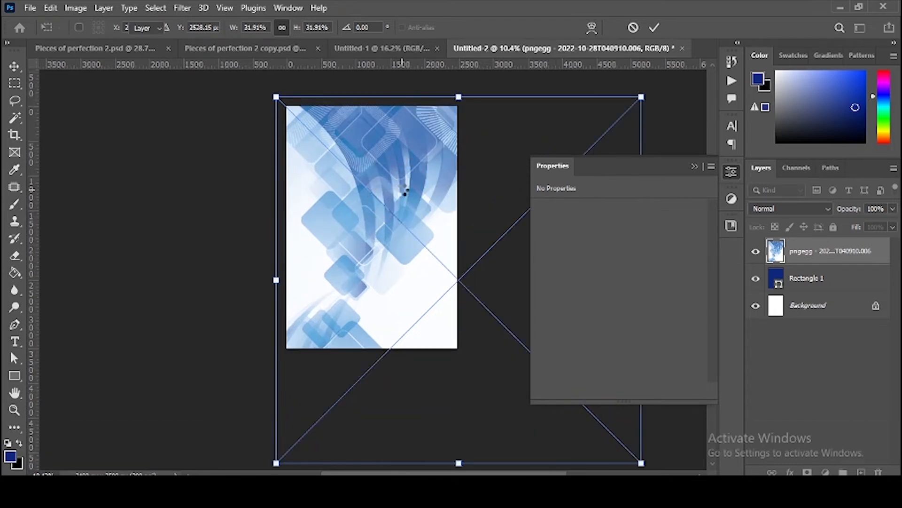
Step: Set the pattern to Multiply, clip and group it, and name the group 'BACKGROUND3'
left_click(784, 208)
left_click(764, 202)
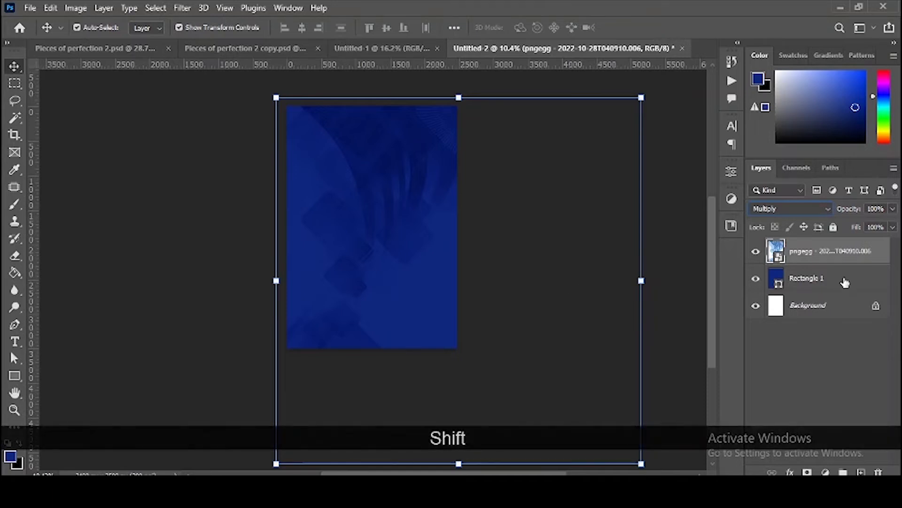
key("ctrl+shift+g")
double_click(804, 245)
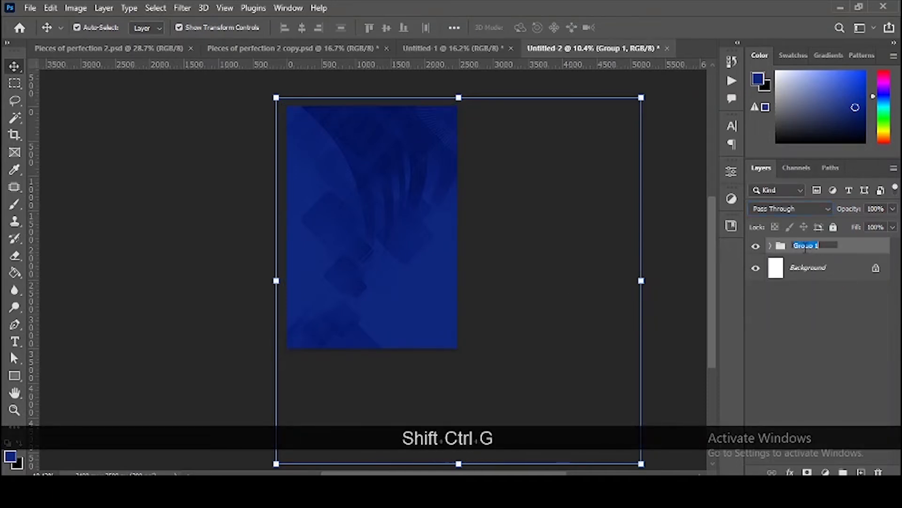
type("BACKGROUN")
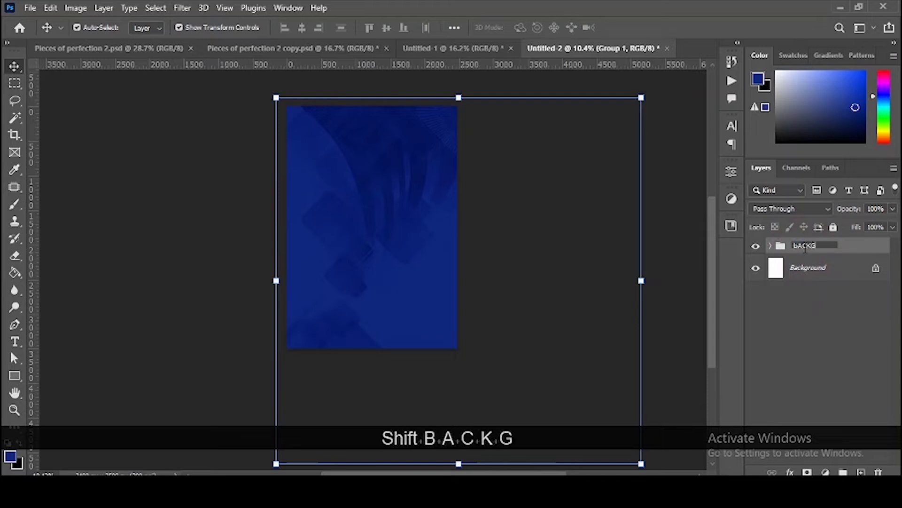
type("D3")
Step: Confirm the BACKGROUND3 name, then drag the orange flyer's header text layers onto Untitled-2
key("Return")
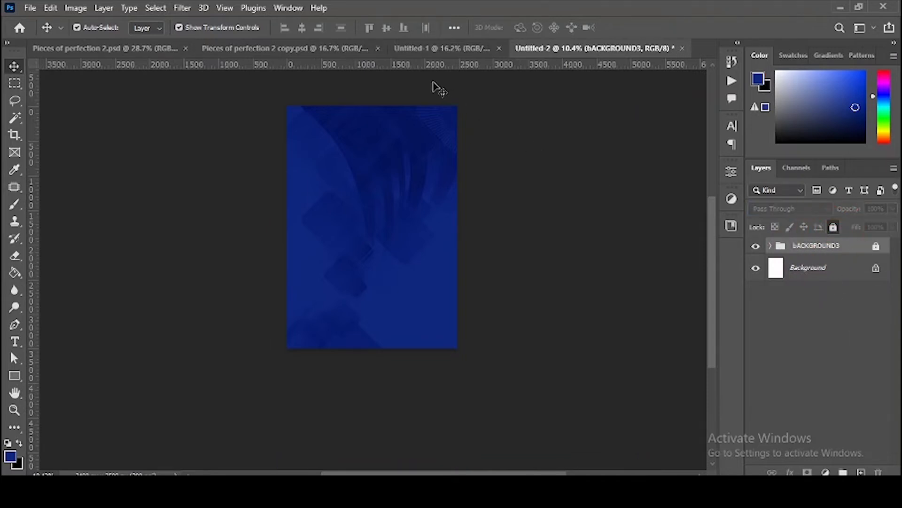
left_click(429, 48)
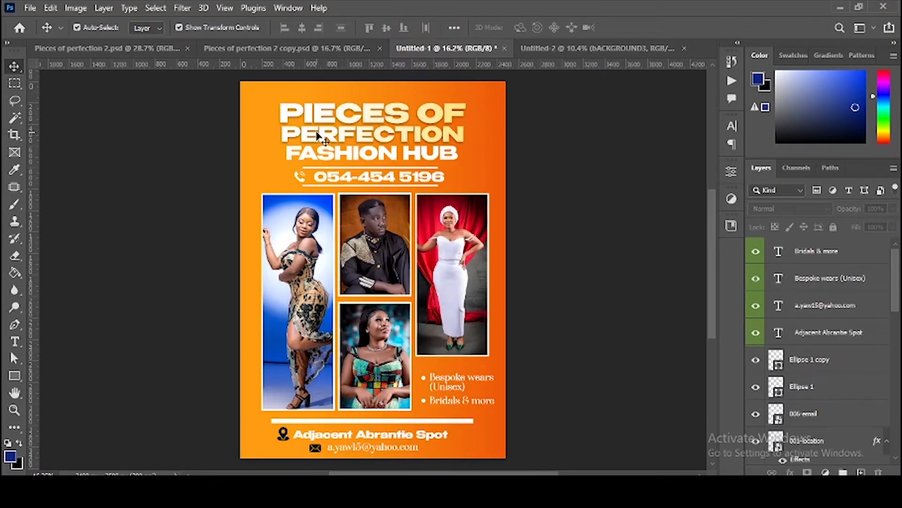
left_click_drag(569, 176, 283, 133)
left_click_drag(351, 146, 545, 114)
left_click_drag(503, 188, 499, 87)
left_click_drag(385, 155, 378, 141)
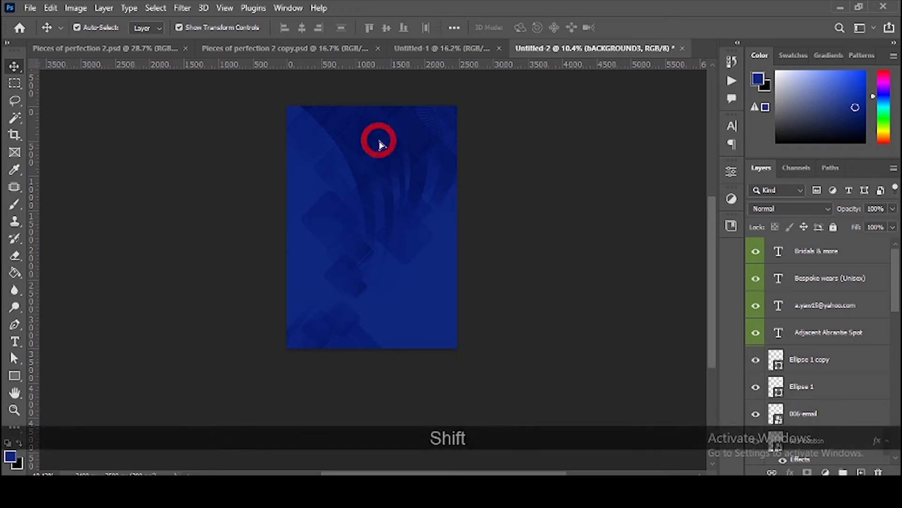
Step: Fit Untitled-2 to the window, select the PIECES OF PERFECTION title and check the reference flyer
key("ctrl+0")
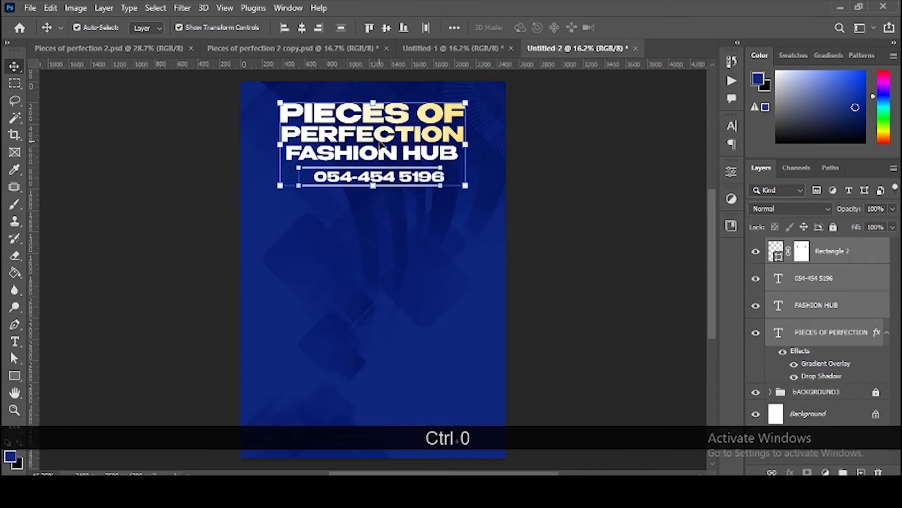
left_click(540, 191)
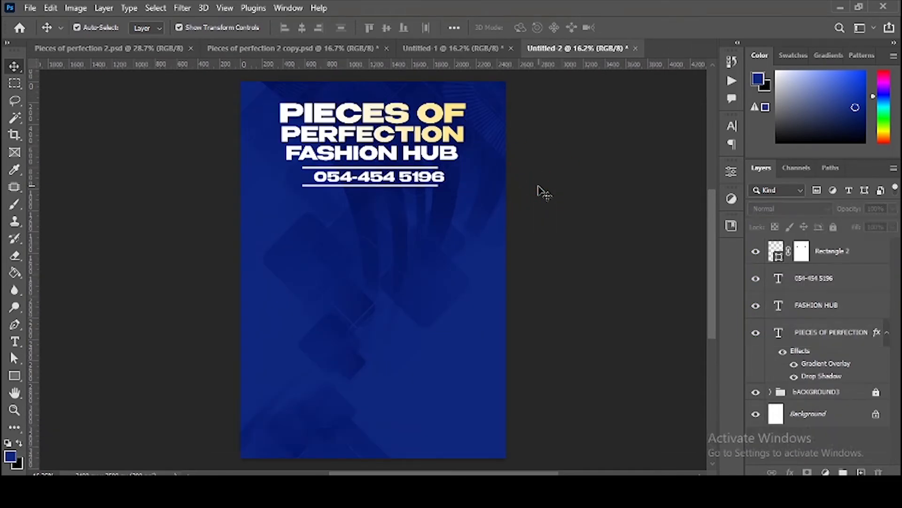
left_click(437, 137)
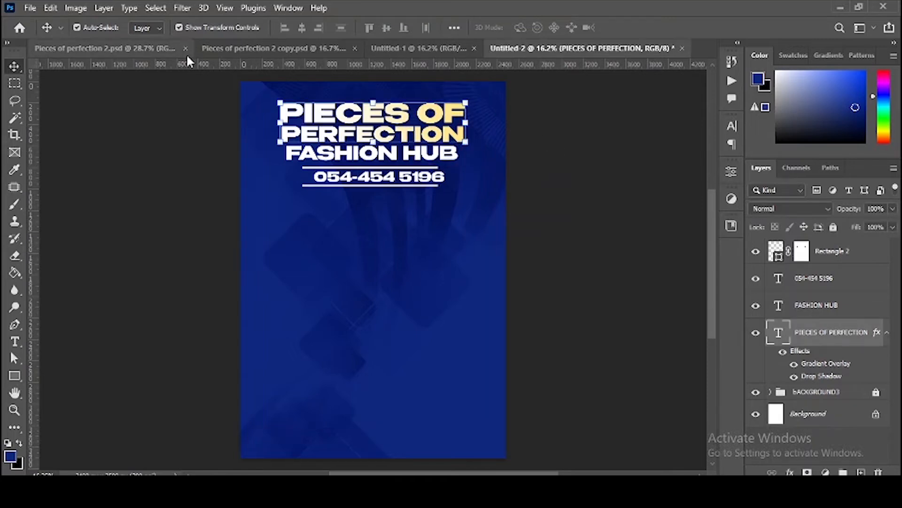
left_click(213, 48)
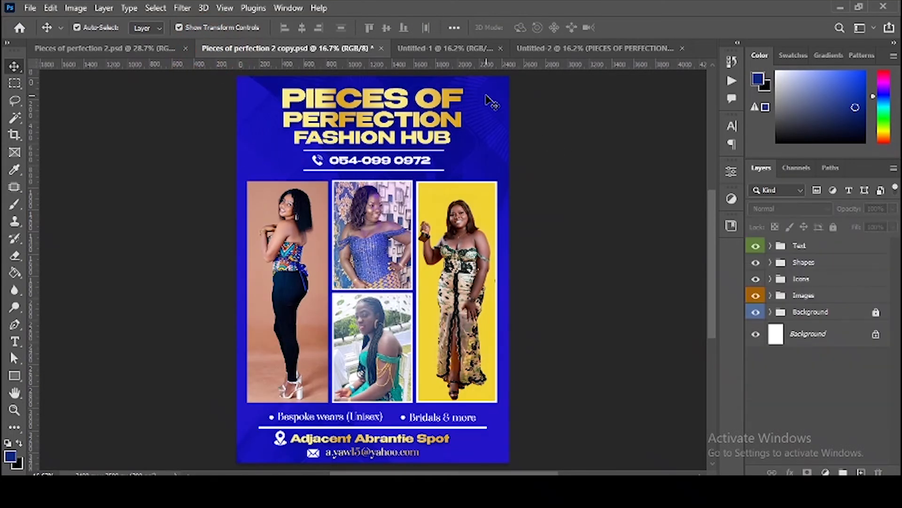
left_click(643, 48)
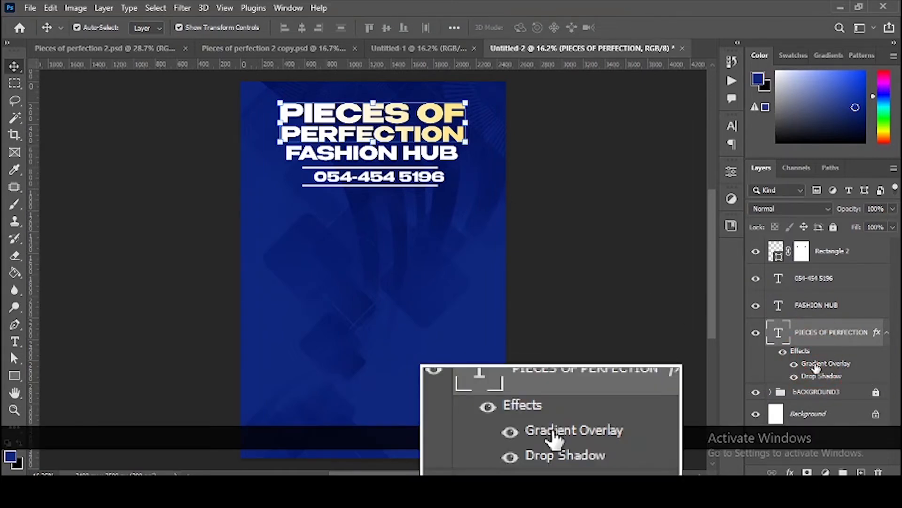
Step: Open the heading's Gradient Overlay settings and apply the gold preset gradient
double_click(731, 370)
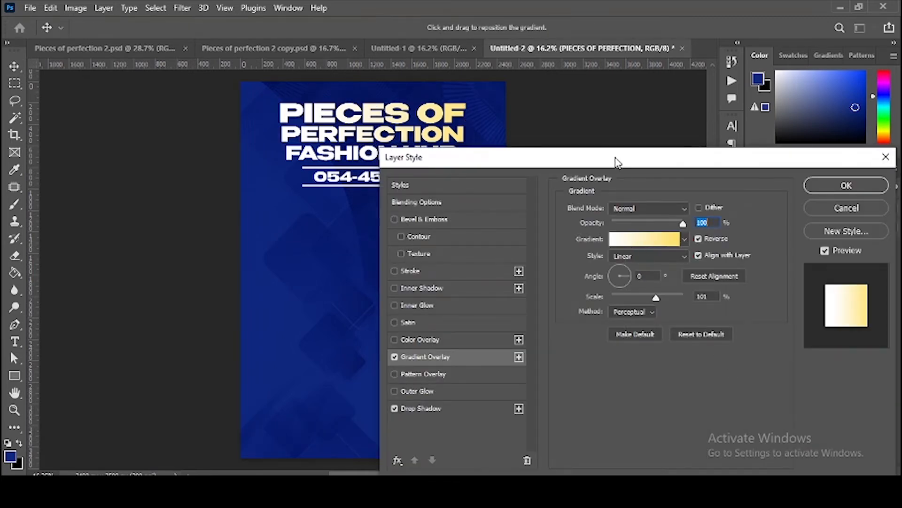
left_click_drag(617, 162, 743, 117)
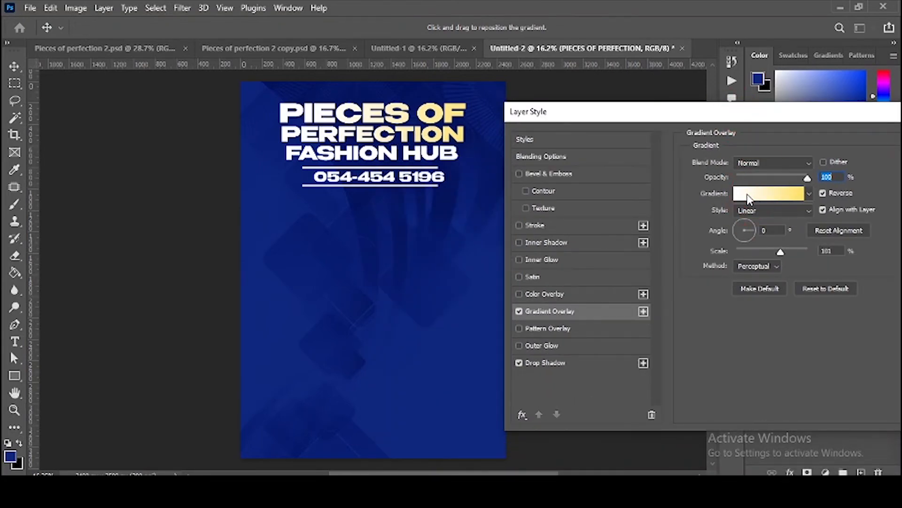
left_click(747, 195)
scroll(637, 147, "down", 10)
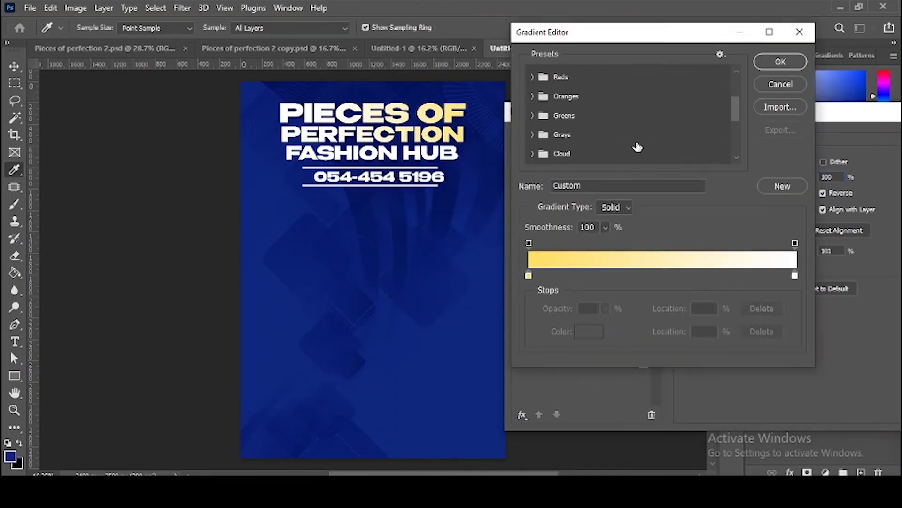
left_click(536, 137)
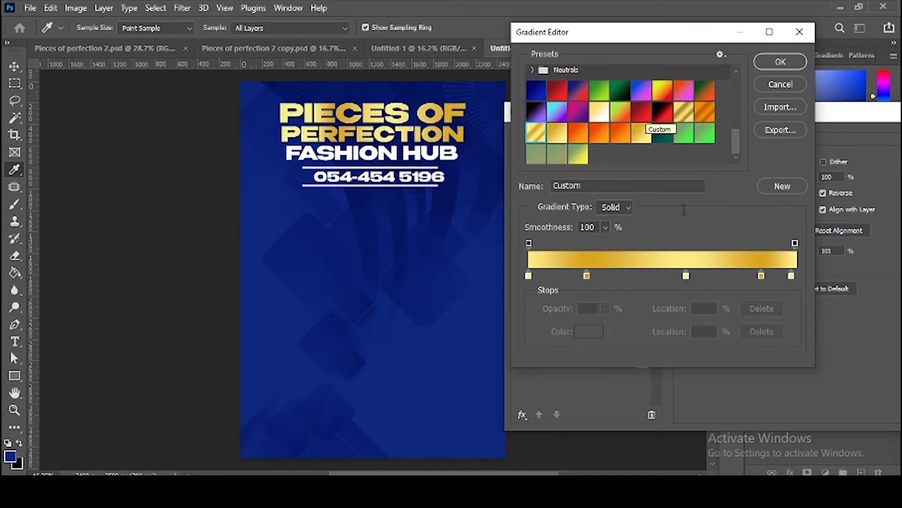
Step: Recolour the gradient stops to pale yellow and darker gold daa61f, then apply the overlay
left_click(528, 276)
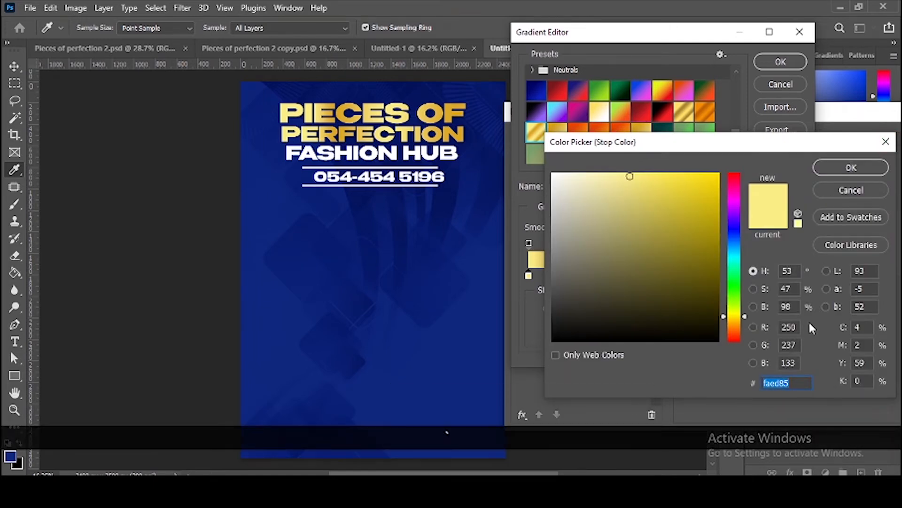
key("Return")
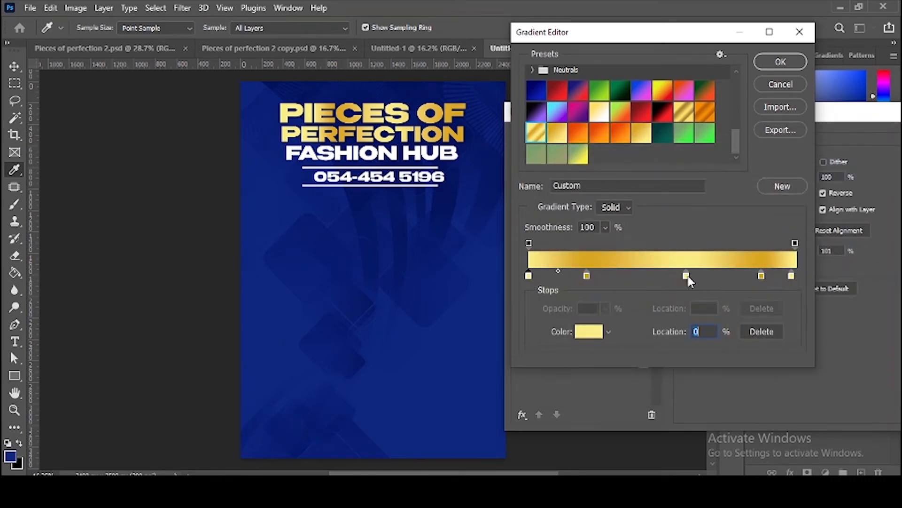
left_click(587, 276)
double_click(588, 277)
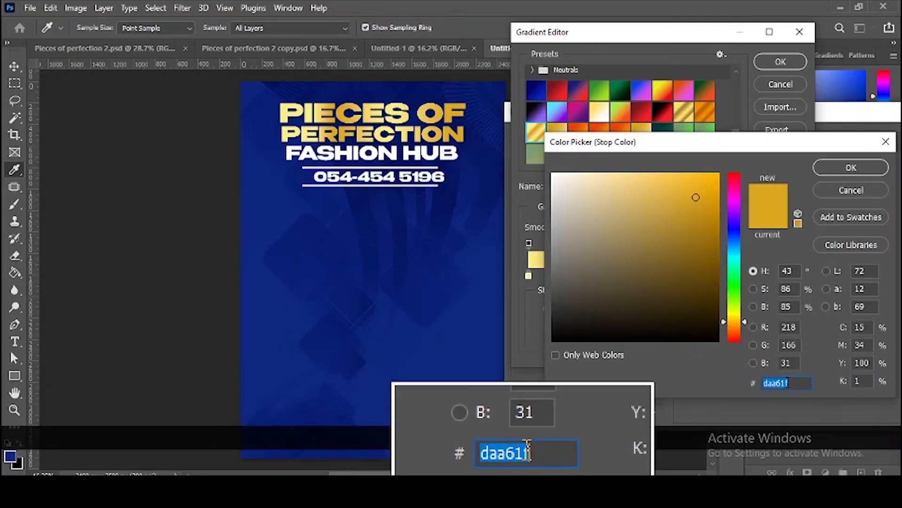
left_click(852, 168)
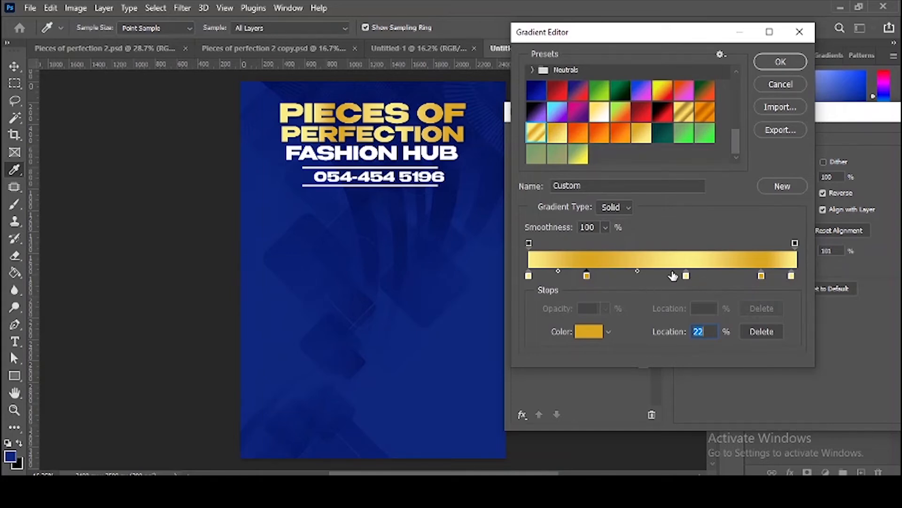
left_click(723, 276)
key("ctrl+z")
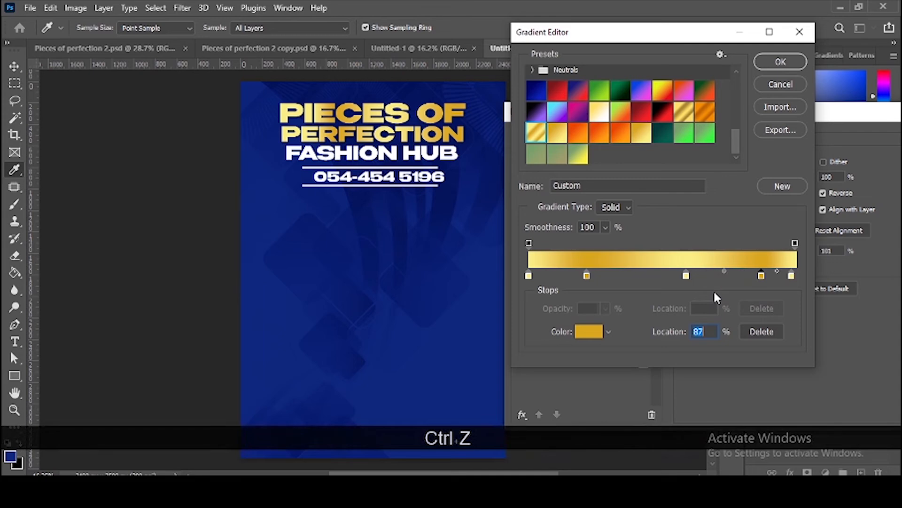
left_click(788, 63)
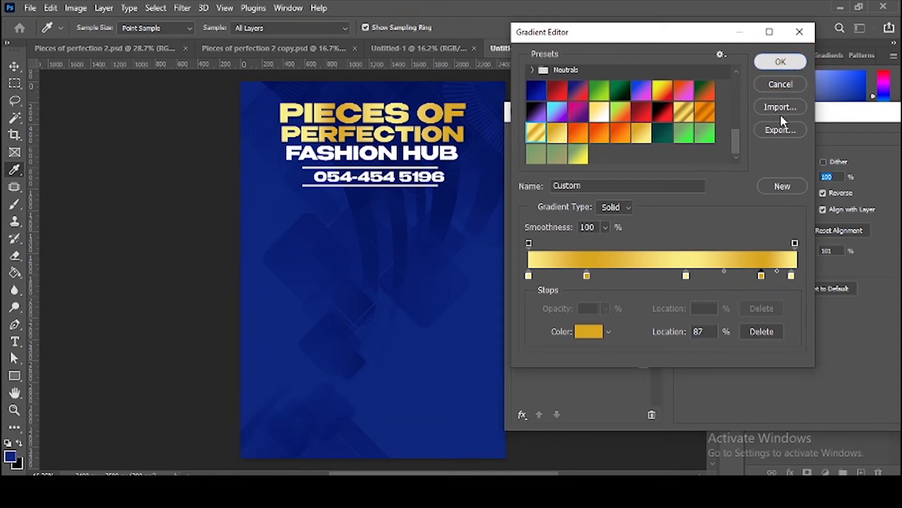
left_click_drag(833, 126, 723, 116)
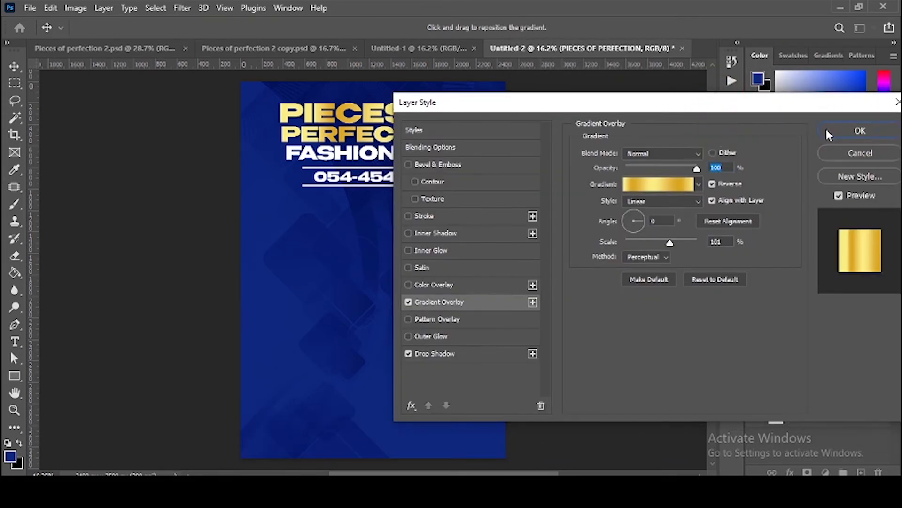
left_click(826, 129)
Step: Colour the FASHION HUB text faed85 and compare it against the reference and orange flyers
left_click(378, 160)
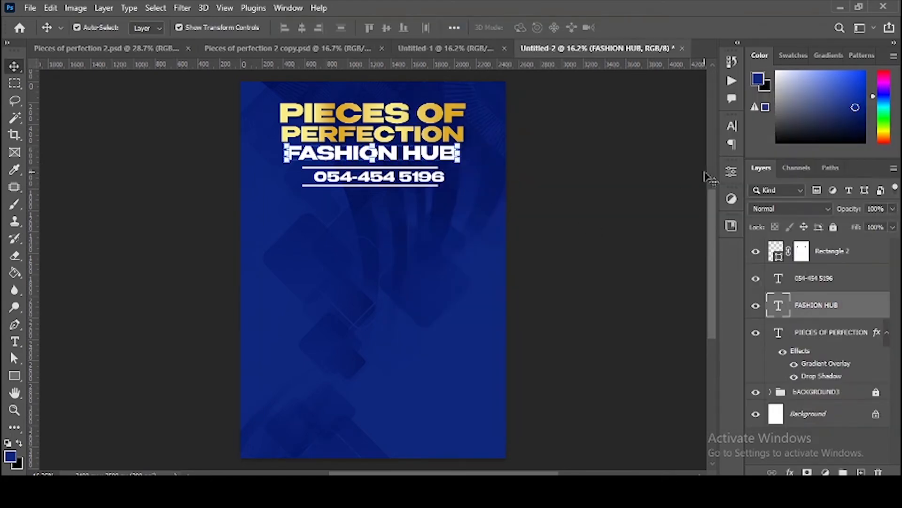
left_click(732, 126)
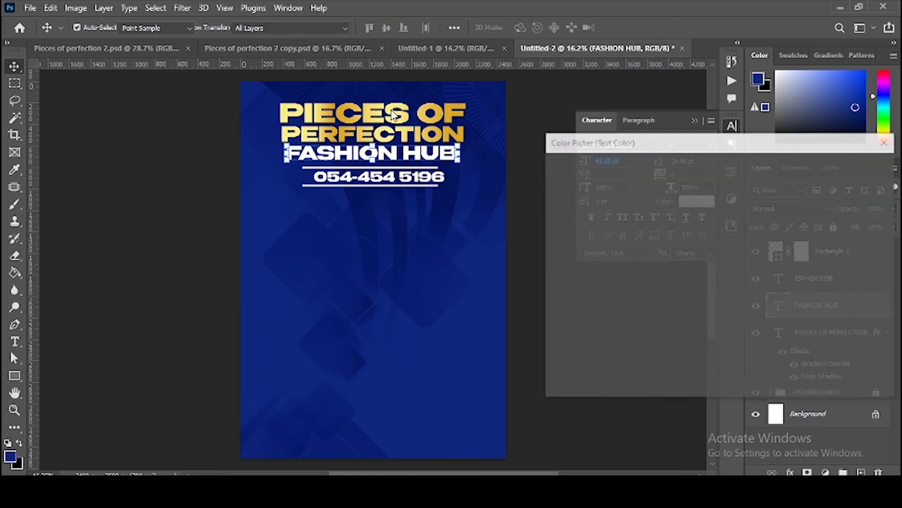
left_click(389, 109)
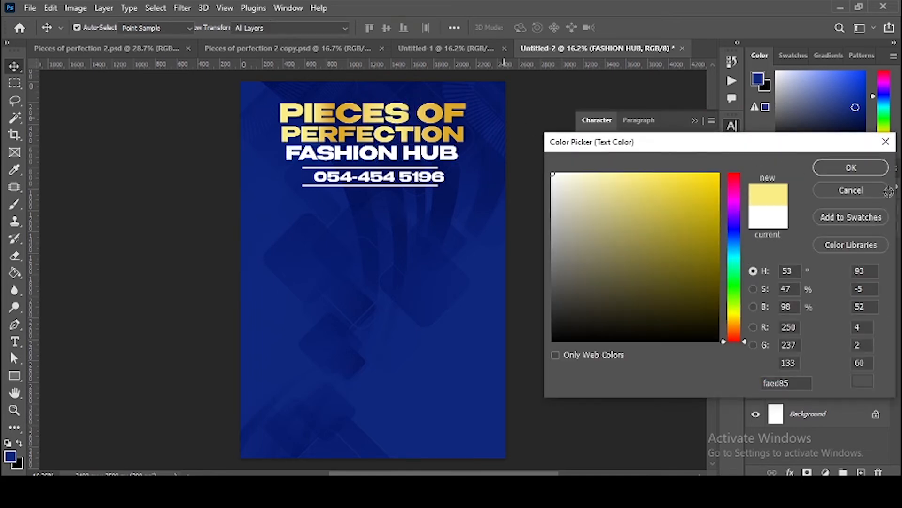
left_click(841, 168)
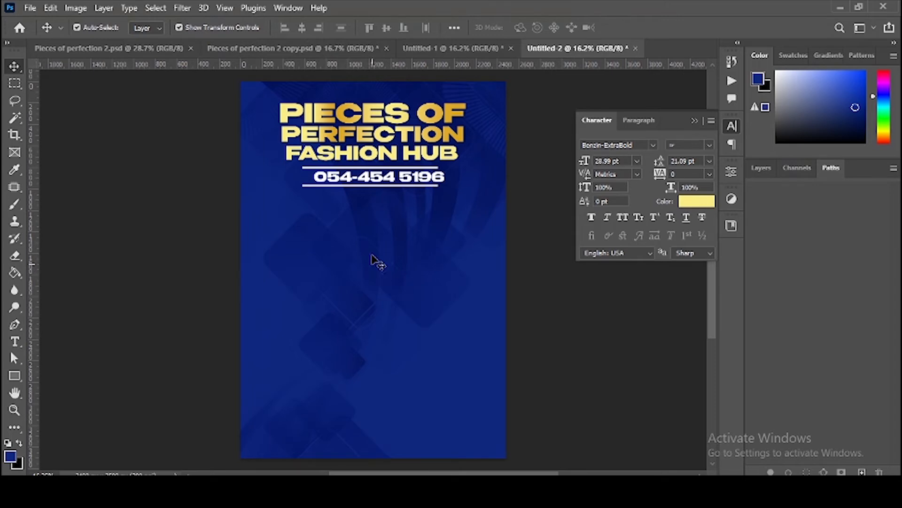
left_click(228, 47)
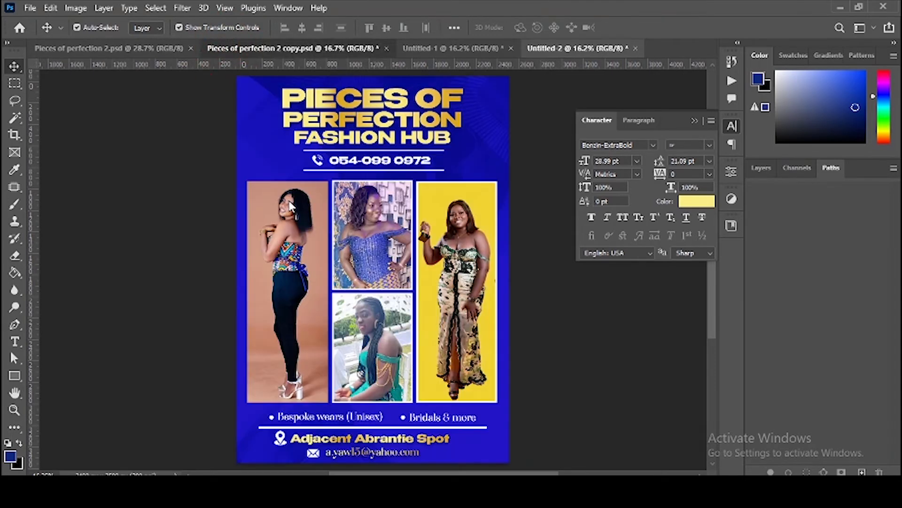
left_click(475, 50)
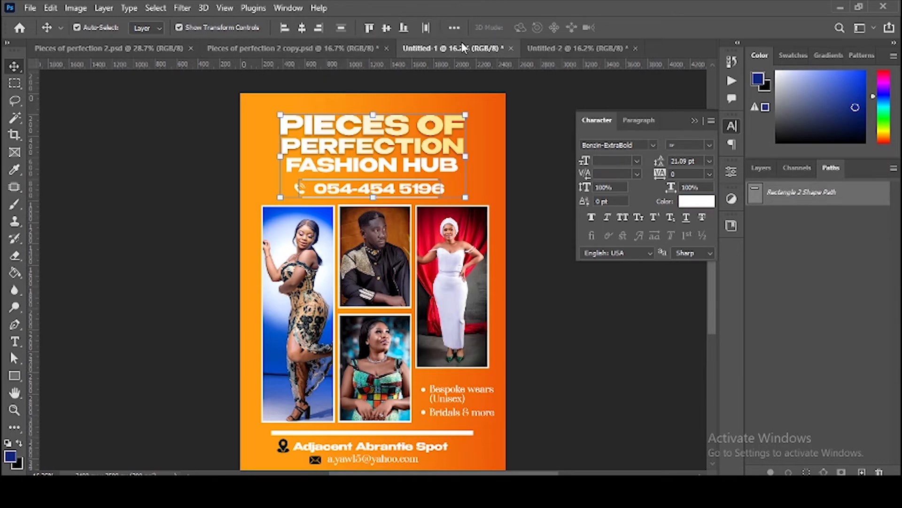
left_click(563, 47)
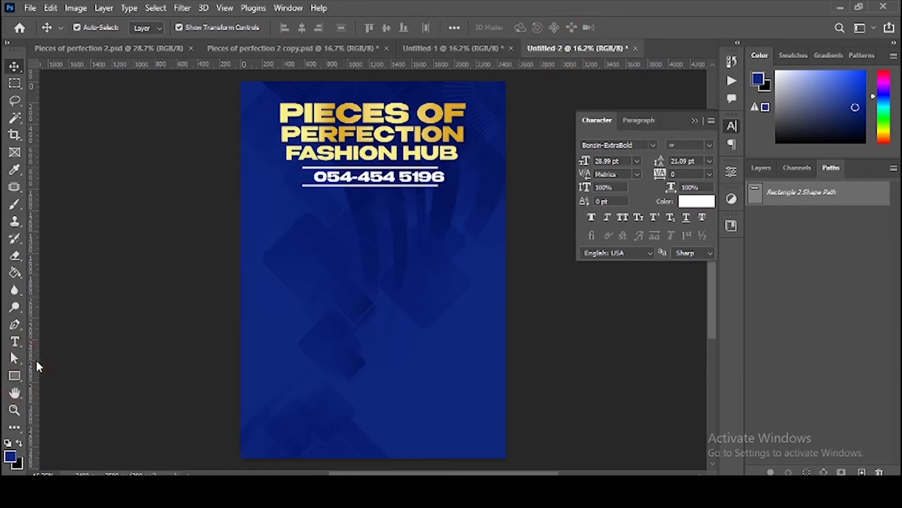
Step: Draw a tall rectangle below the phone number and line up its copies in a row
key("u")
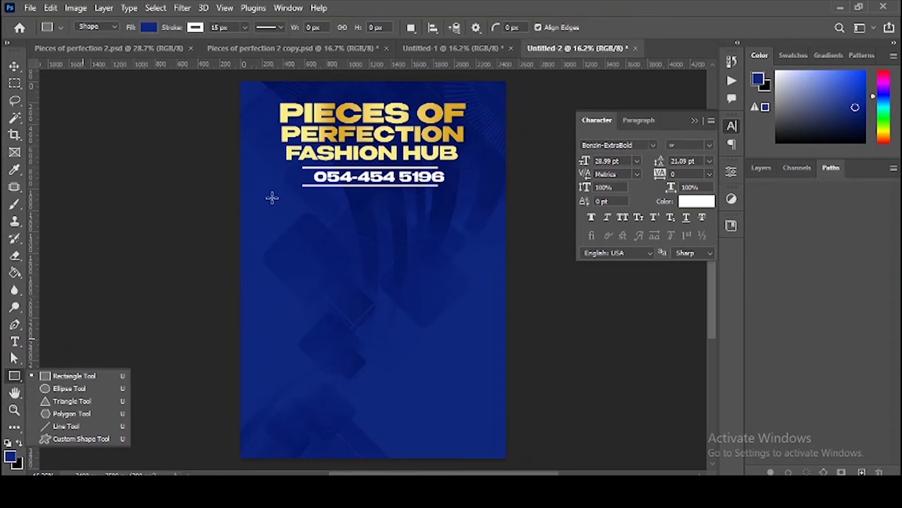
left_click_drag(273, 198, 348, 415)
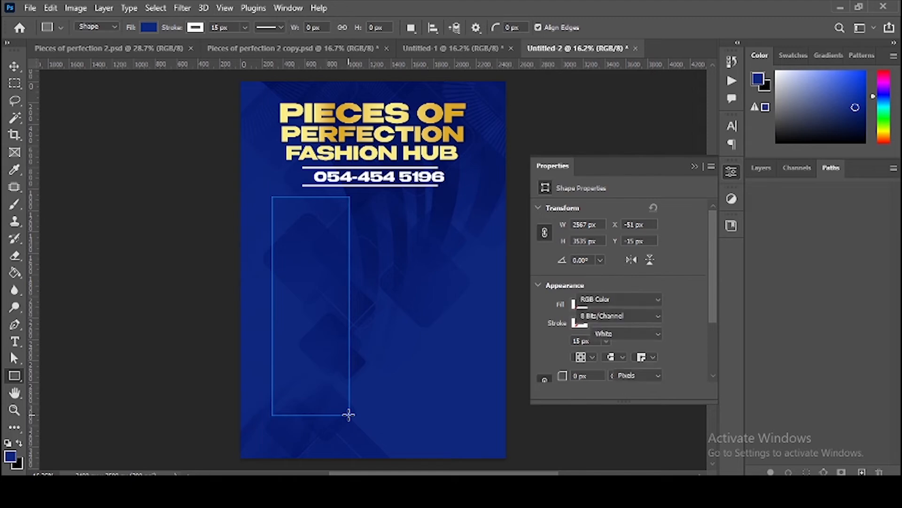
key("v")
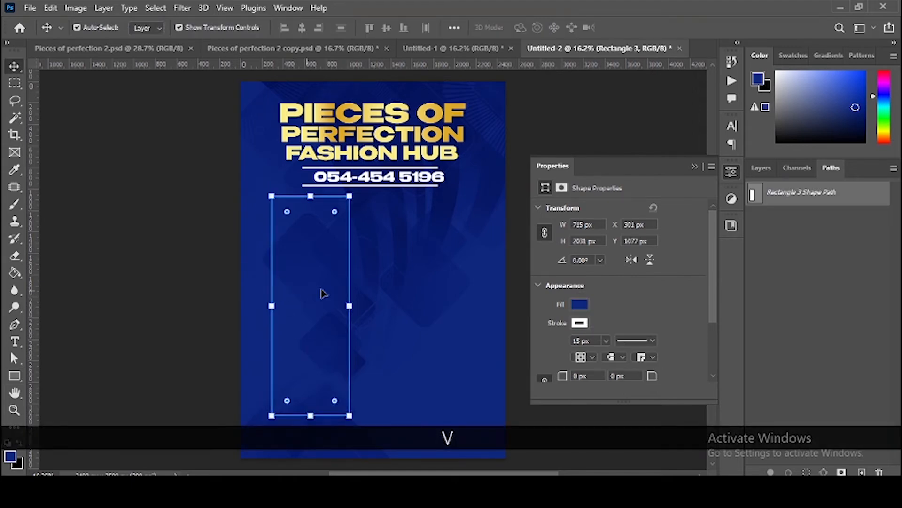
left_click_drag(327, 293, 455, 296)
key("Right")
key("Right")
key("Right")
key("Right")
Step: Space the three frames evenly, narrow them slightly, nudge them left and up, then select the middle one
left_click(373, 284, "shift")
left_click(263, 268, "shift")
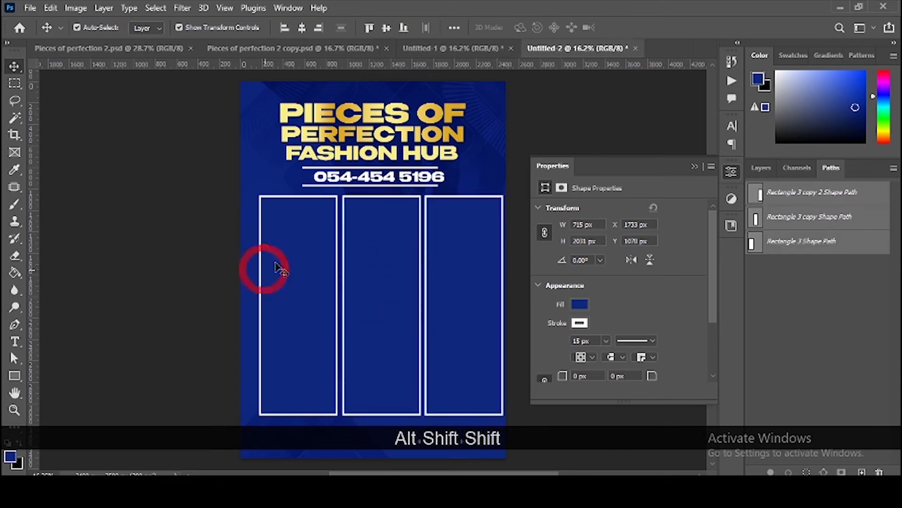
left_click(422, 29)
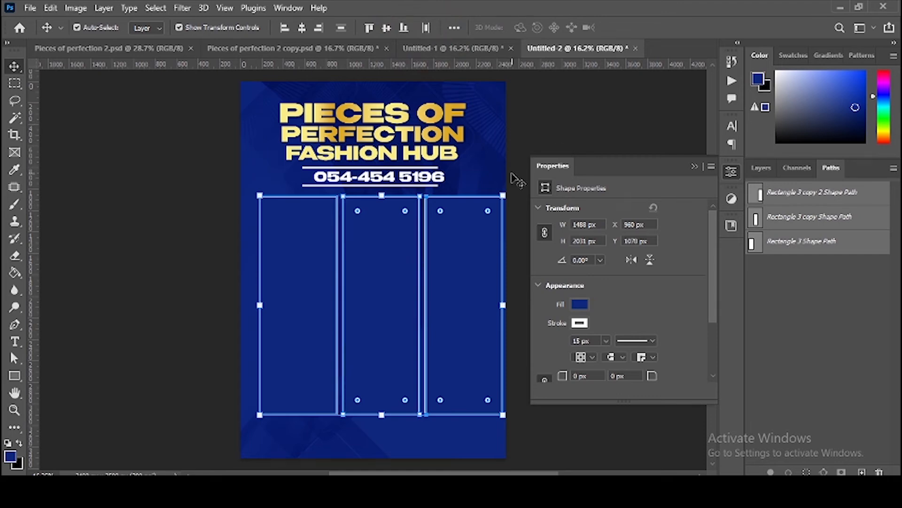
key("shift")
left_click_drag(508, 294, 494, 291)
double_click(455, 287)
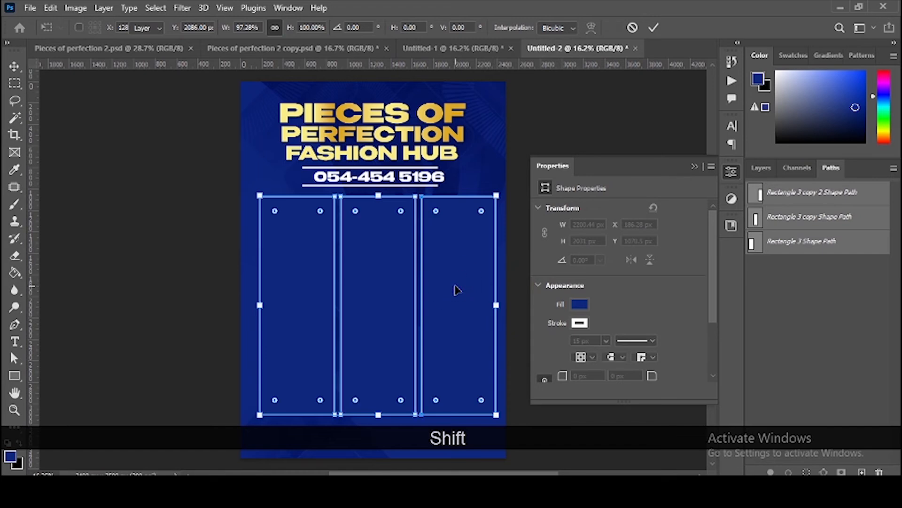
key("Left")
key("Left")
key("Left")
key("Left")
key("Left")
key("Left")
key("Left")
key("Left")
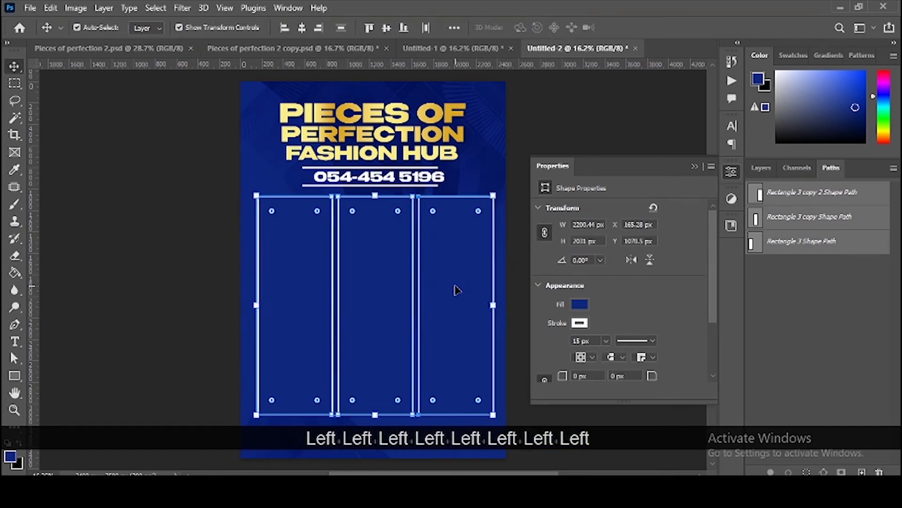
key("Up")
key("Up")
key("Up")
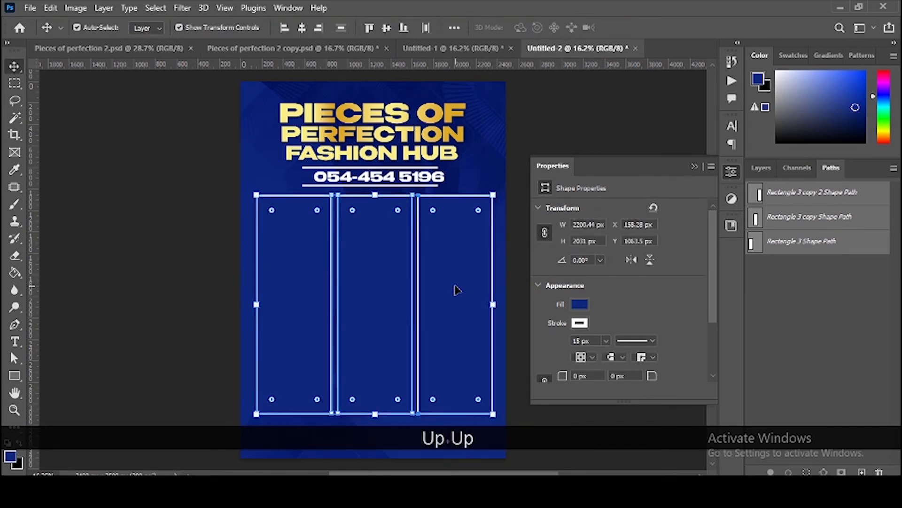
left_click(620, 132)
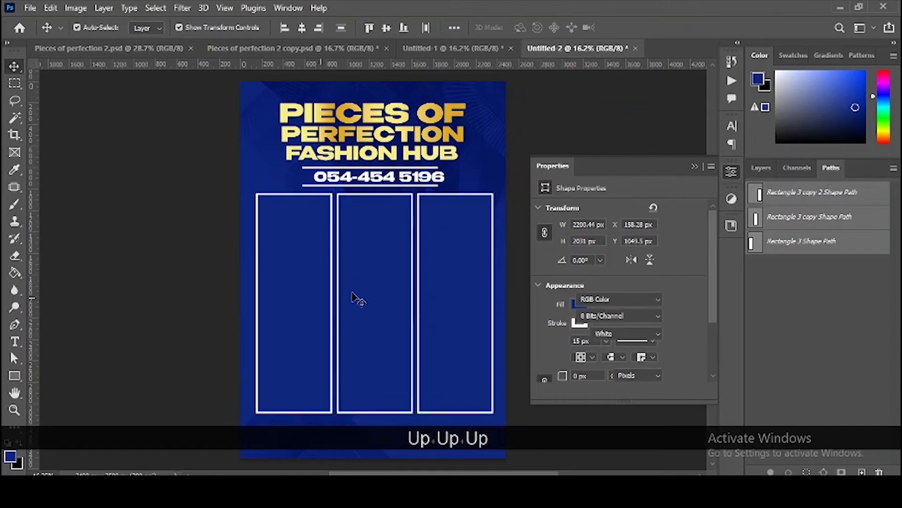
scroll(371, 291, "down", 1)
left_click(382, 293)
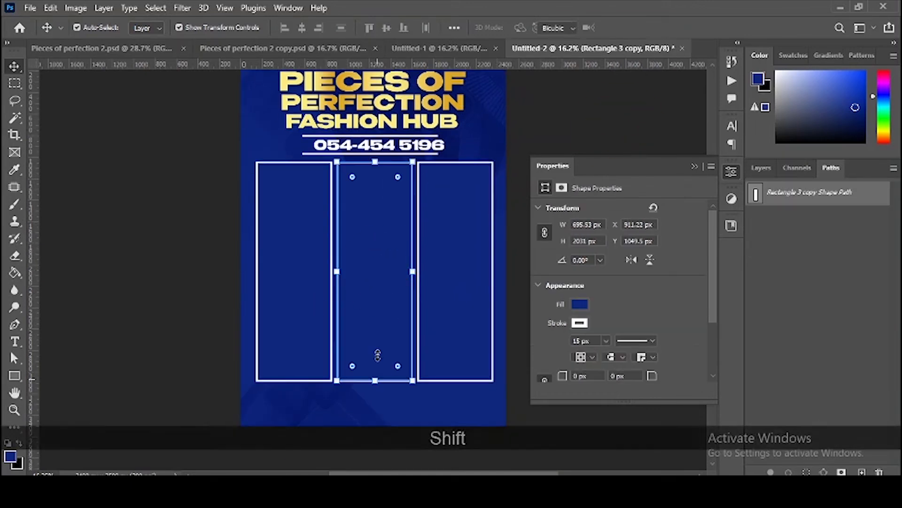
Step: Shrink the middle frame to half height and place a copy in the lower half of the middle column
left_click_drag(376, 379, 376, 272)
key("Return")
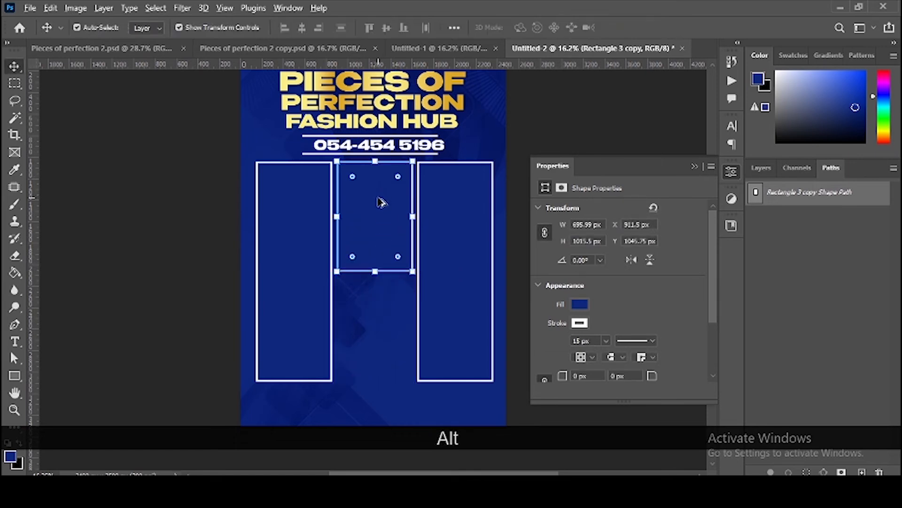
left_click_drag(380, 201, 381, 311)
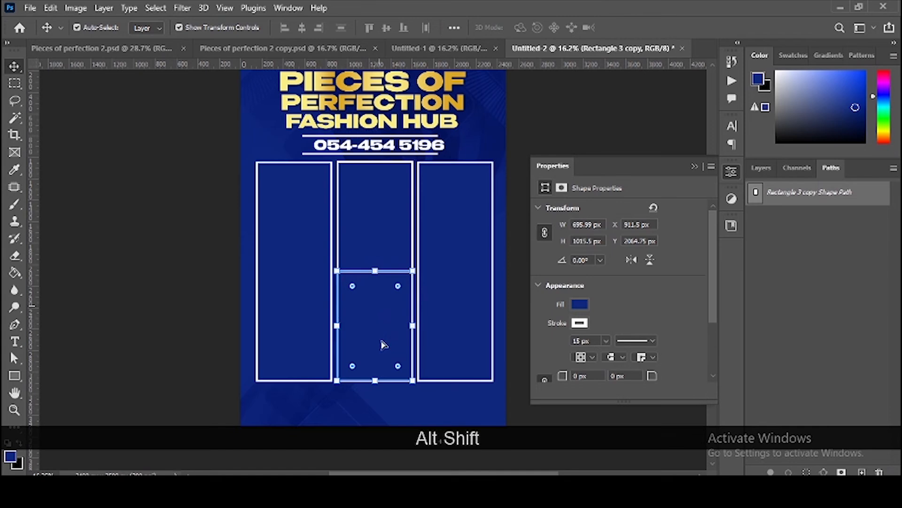
Step: Shorten the upper middle frame slightly from its bottom edge
left_click(438, 344, "shift")
left_click(288, 316, "shift")
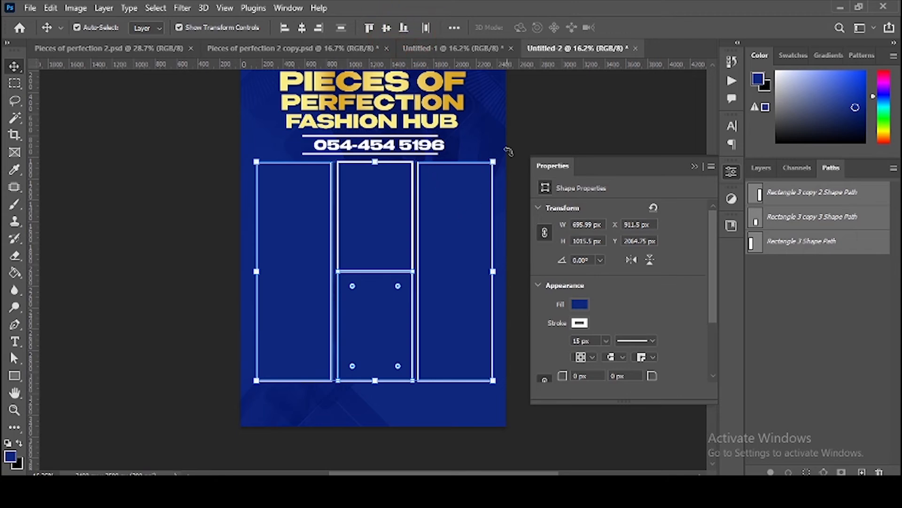
left_click(547, 105)
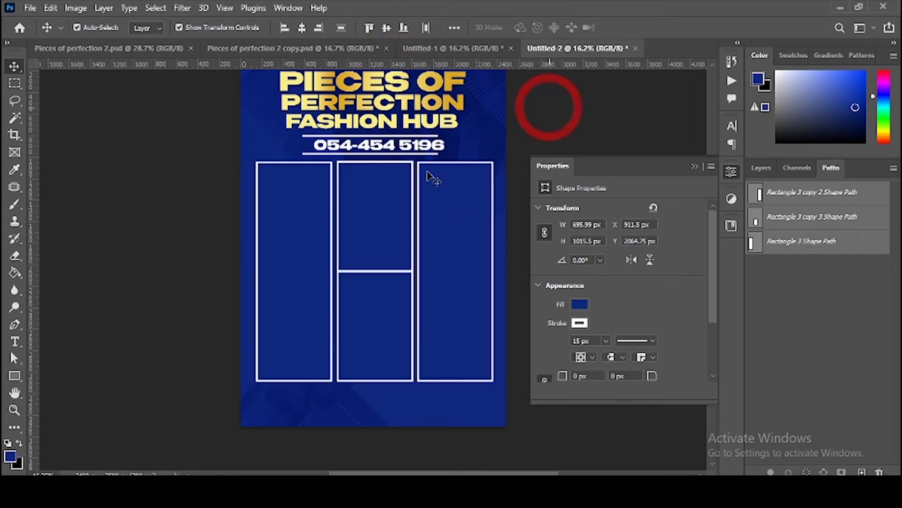
left_click(381, 224)
left_click(374, 268)
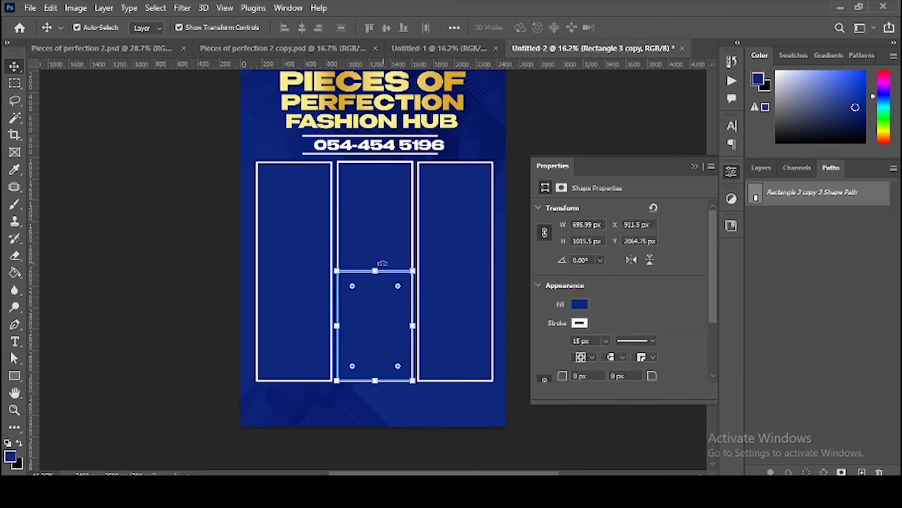
left_click(388, 223)
left_click_drag(374, 271, 374, 265)
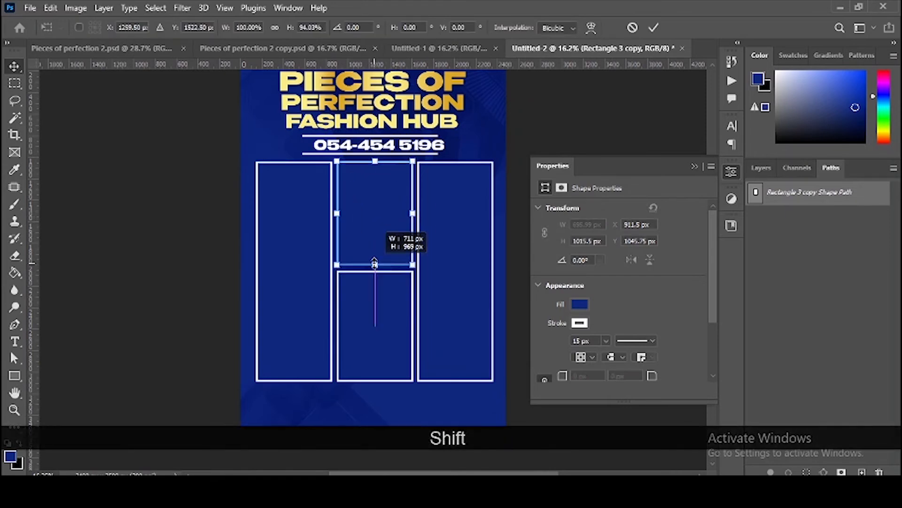
double_click(377, 225)
Step: Nudge the upper middle frame down and align its top edge with the right column frame
key("Down")
key("Down")
key("Down")
key("Down")
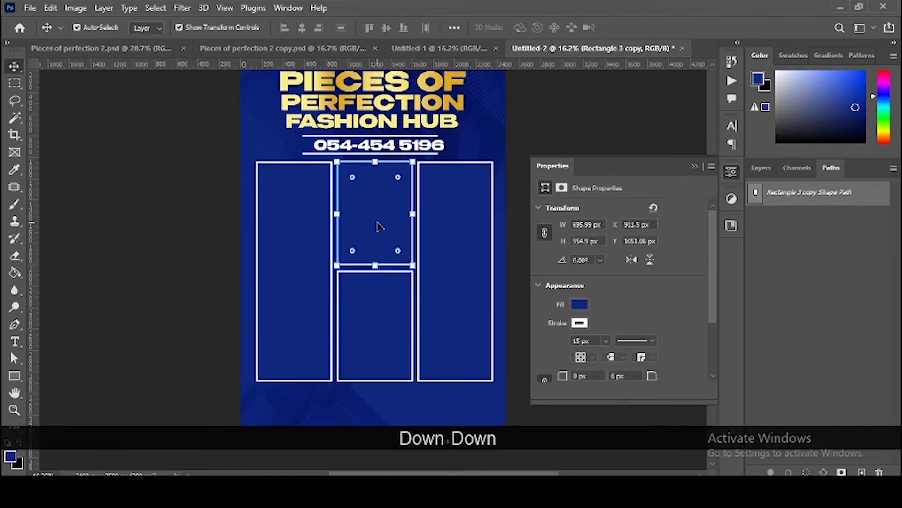
left_click(479, 205, "shift")
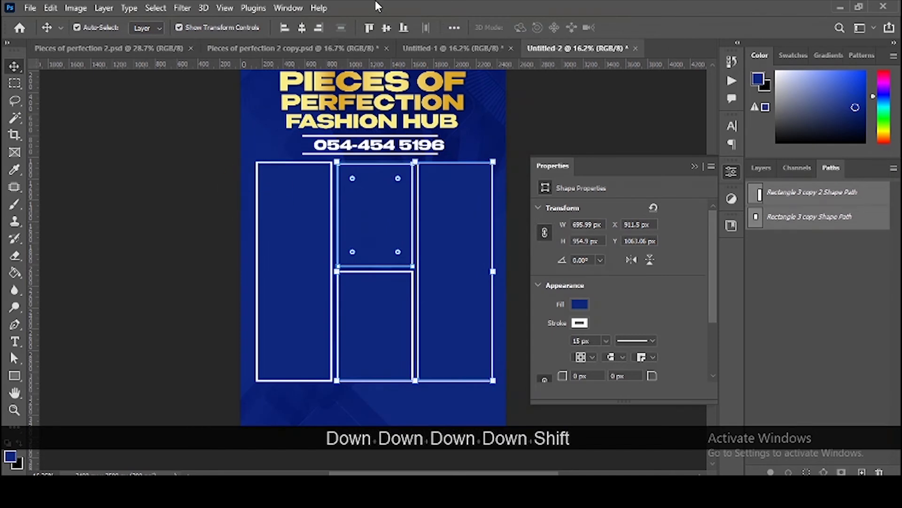
left_click(369, 28)
left_click(566, 101)
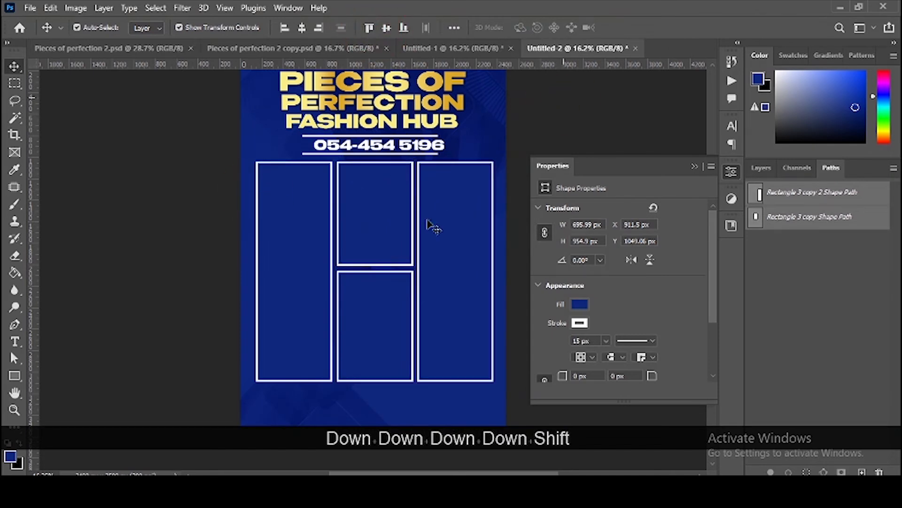
left_click(341, 274)
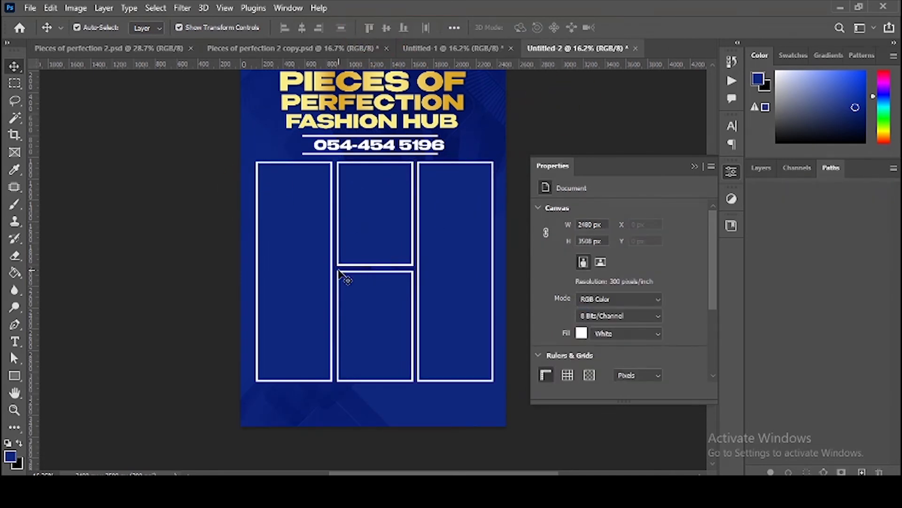
Step: Drag the divider line and footer layers, without the lower photo, from the orange Untitled-1 flyer into the blue flyer
left_click(428, 47)
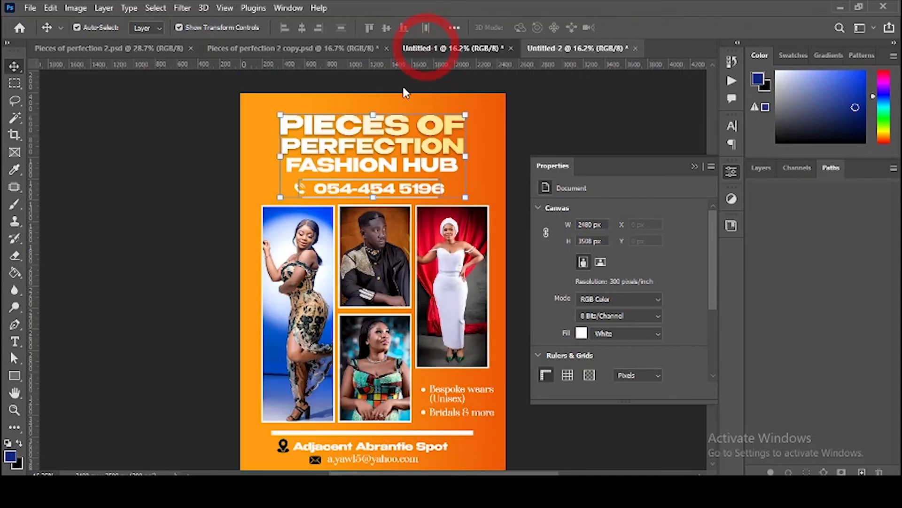
scroll(398, 326, "down", 2)
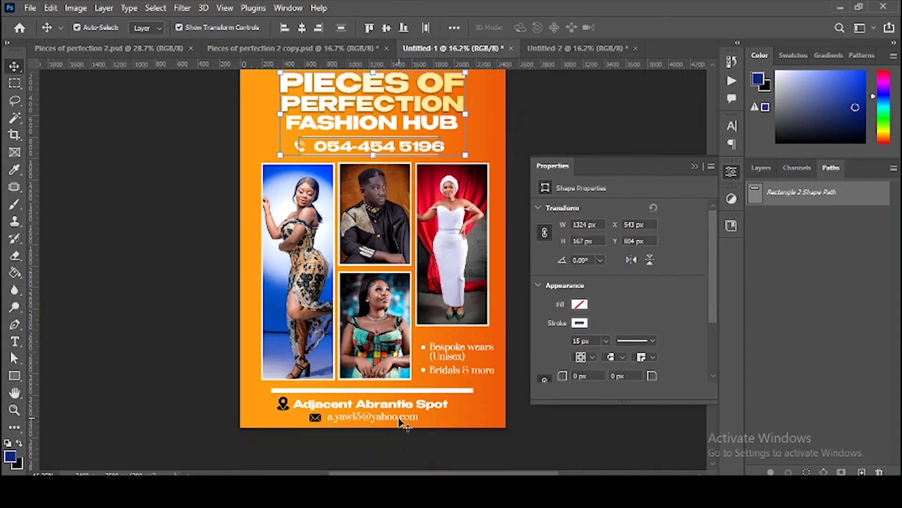
left_click_drag(270, 433, 387, 364)
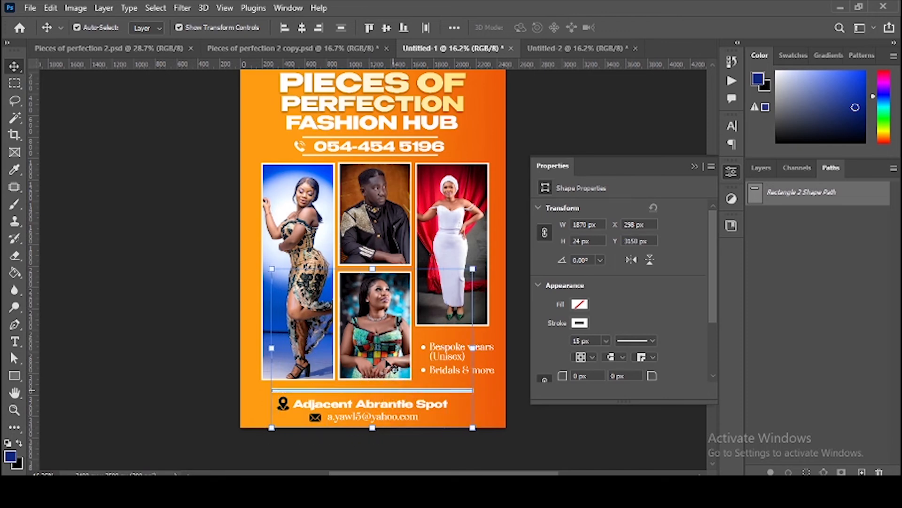
left_click(373, 326, "shift")
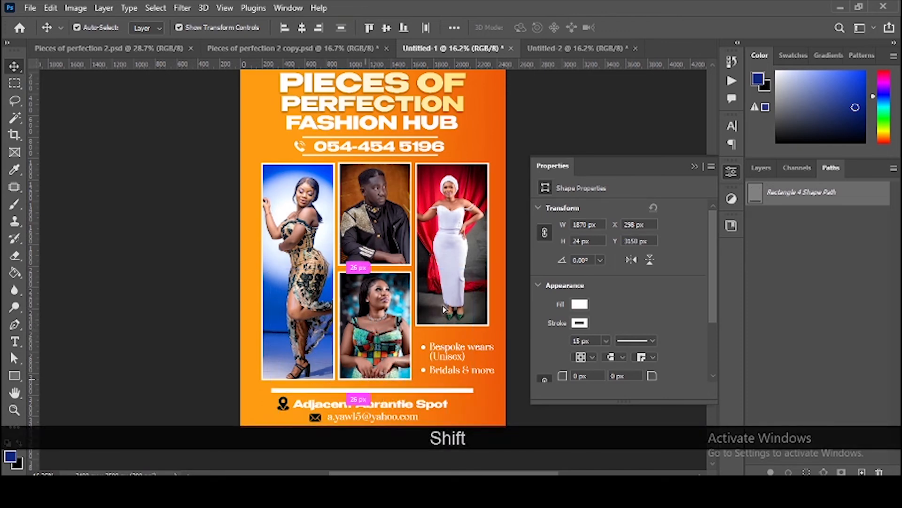
left_click_drag(348, 401, 374, 403)
scroll(378, 397, "down", 3)
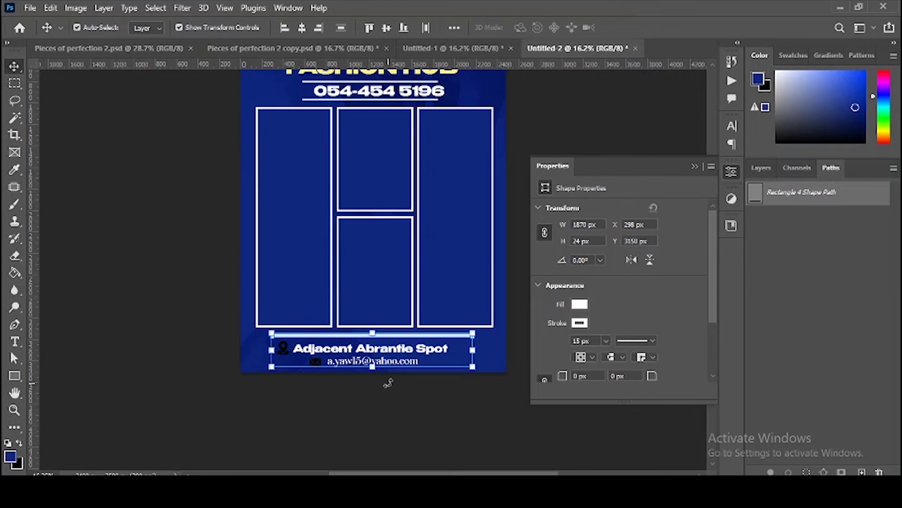
Step: Compare against the orange flyer and undo the misplaced footer in the blue flyer
scroll(388, 382, "up", 3)
left_click_drag(399, 429, 388, 388)
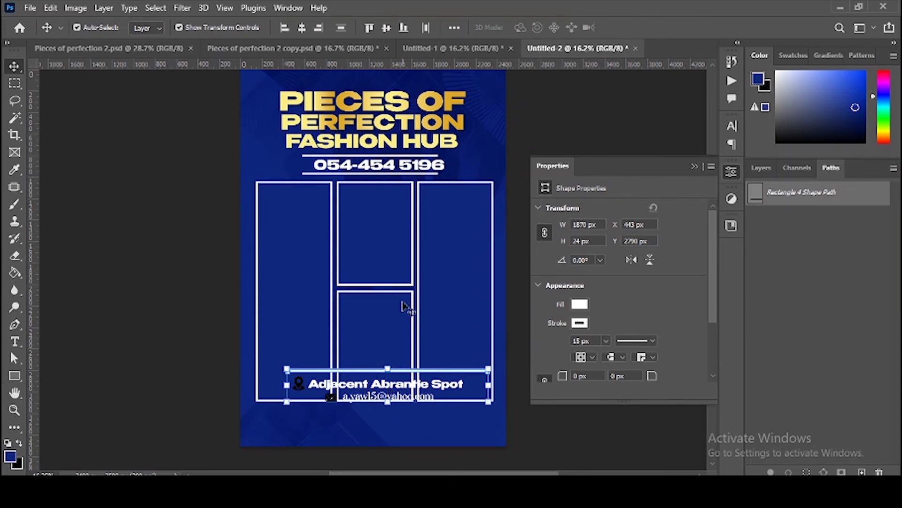
left_click(444, 48)
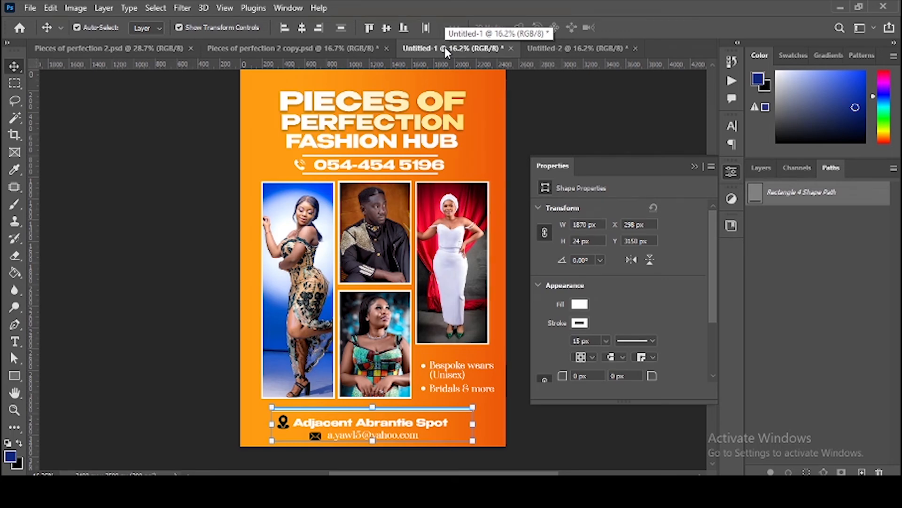
left_click(543, 50)
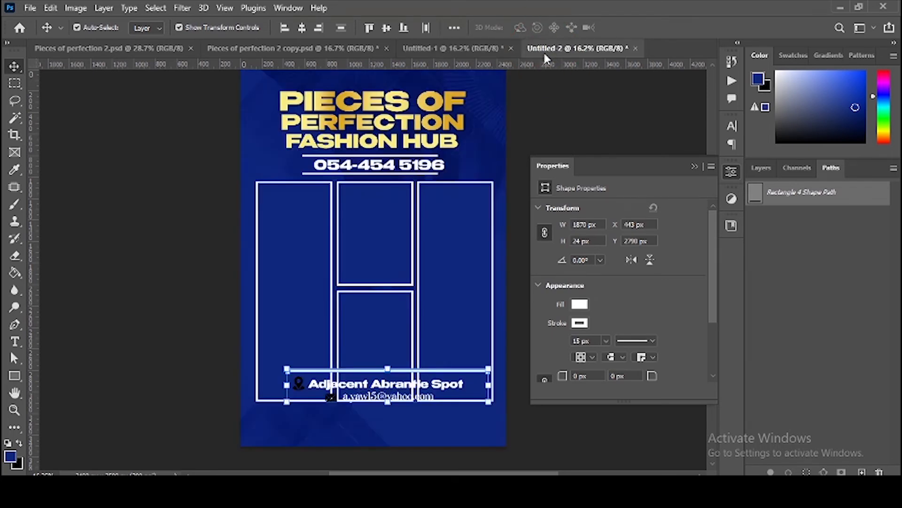
key("ctrl+z")
Step: Copy the footer group from Untitled-1 into Untitled-2 in place, then select the location icon
left_click(463, 46)
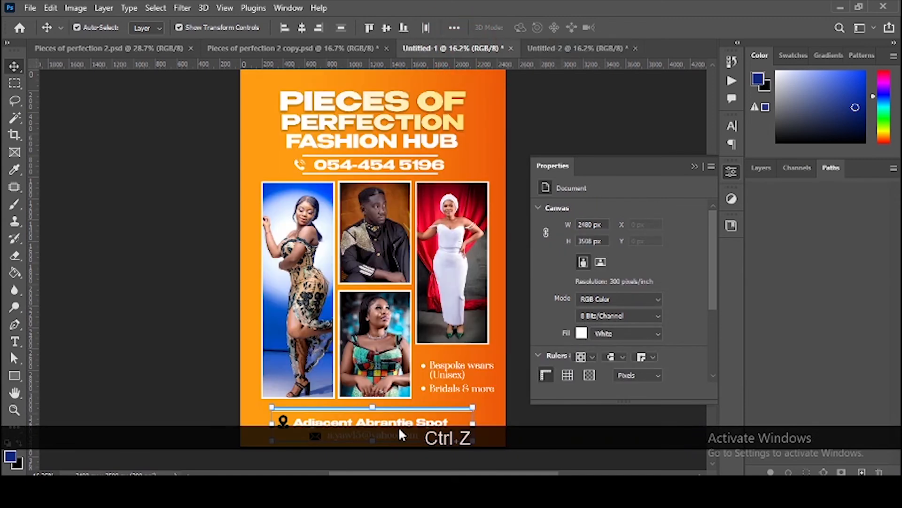
left_click_drag(399, 425, 557, 60)
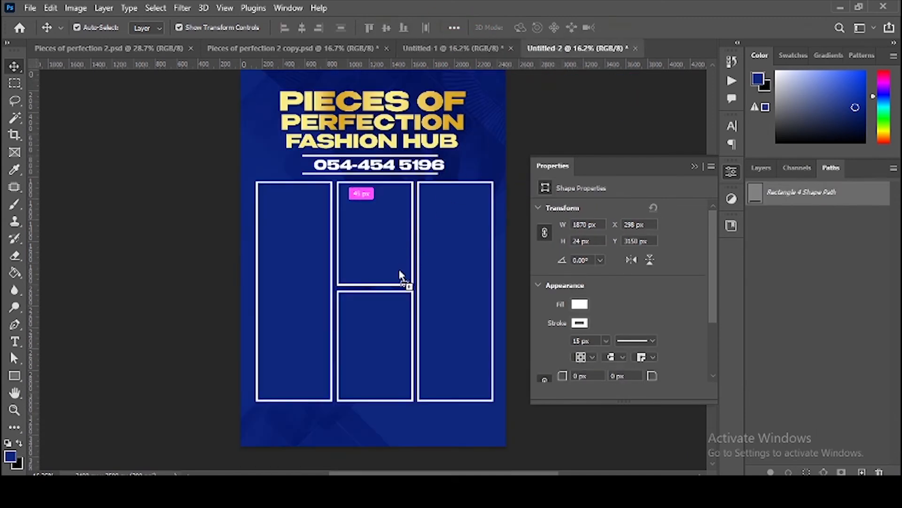
left_click_drag(400, 276, 402, 273)
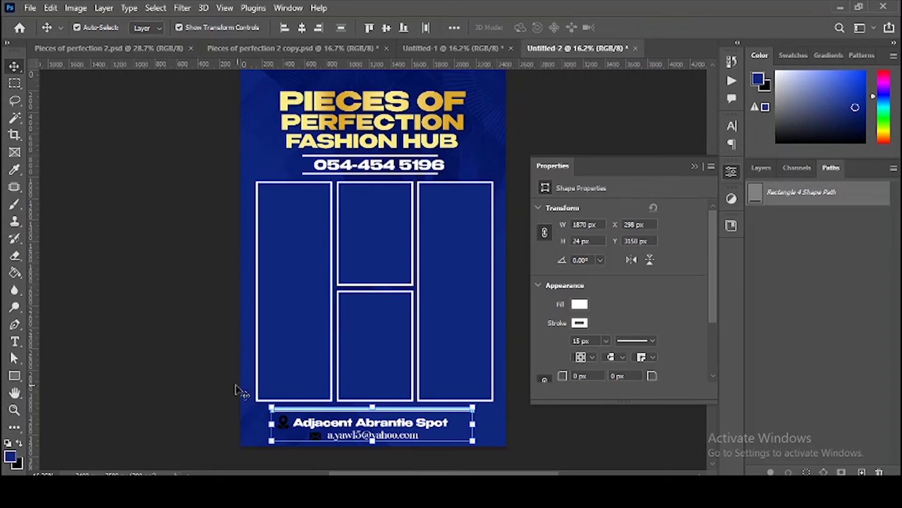
left_click(283, 421)
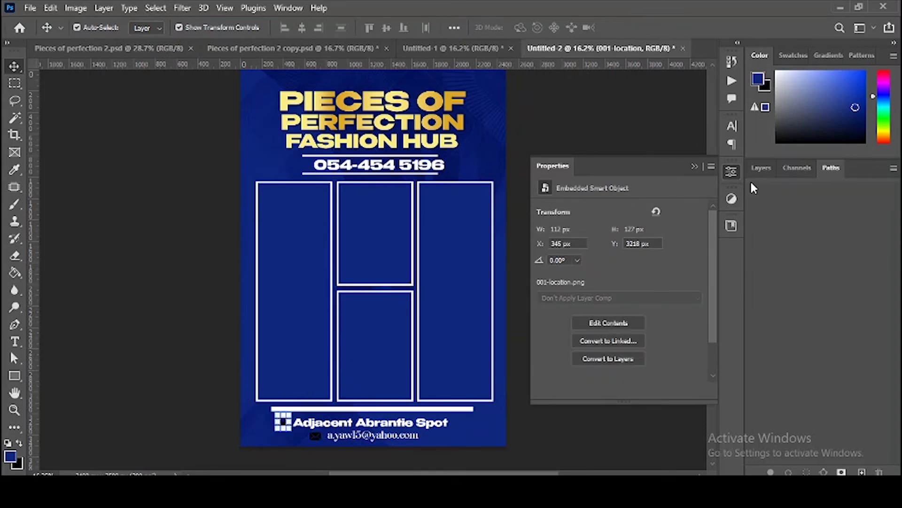
Step: Set the location icon's Color Overlay to white (ffffff) and copy that effect onto the email icon
left_click(758, 168)
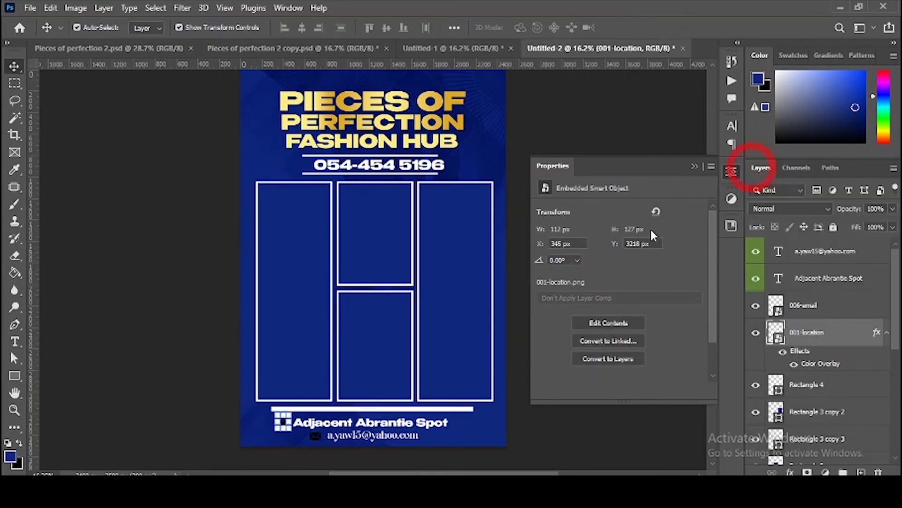
double_click(807, 365)
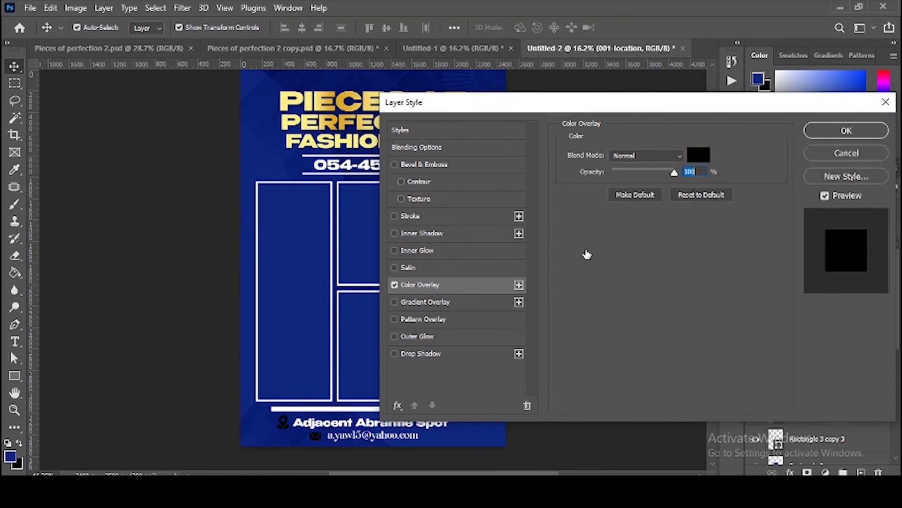
left_click_drag(599, 212, 525, 159)
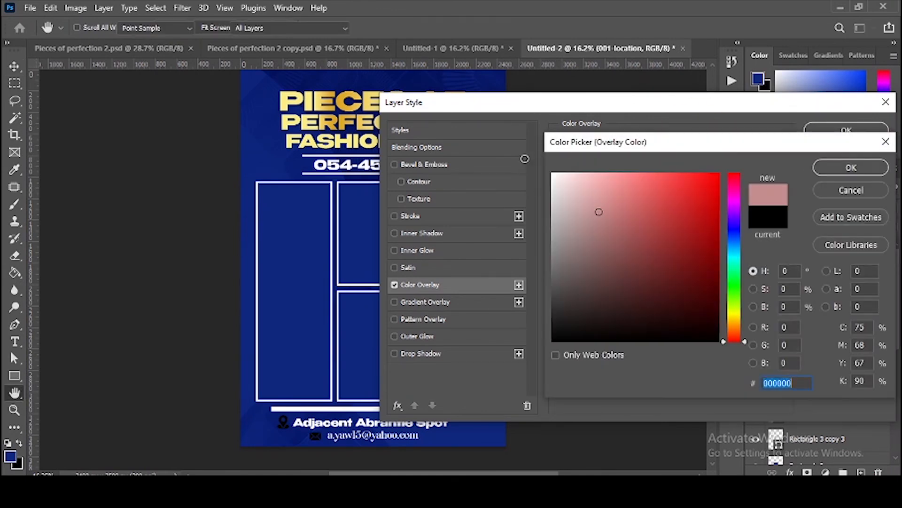
type("ffffff")
left_click(832, 168)
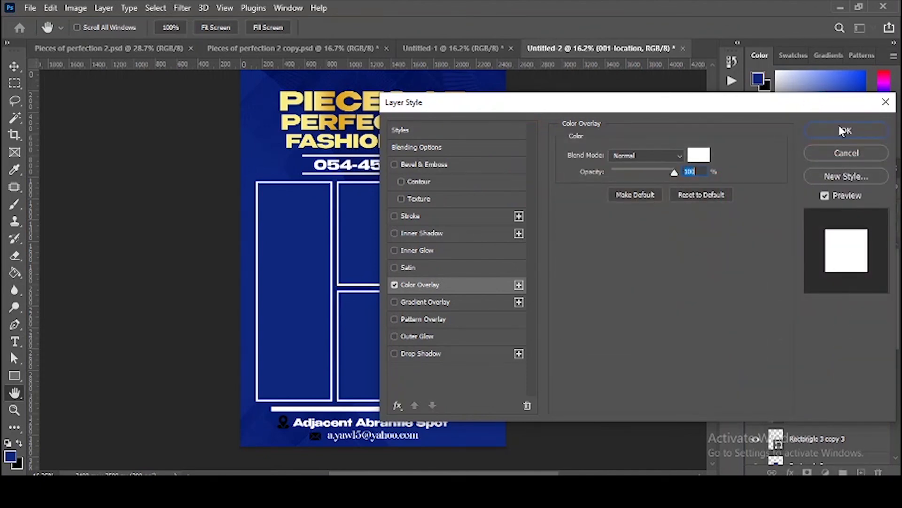
left_click(843, 131)
key("alt")
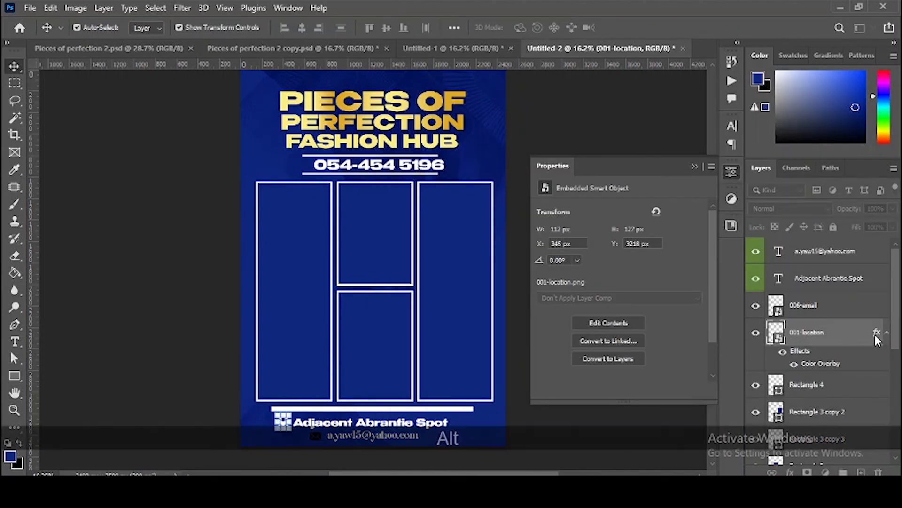
left_click_drag(875, 334, 871, 312)
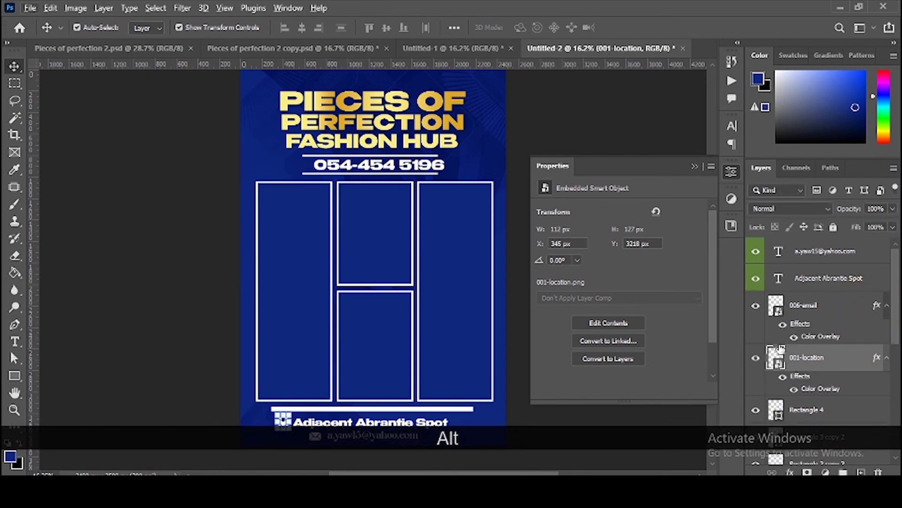
Step: Shorten the three photo frames by raising their bottom edge
scroll(517, 374, "down", 1)
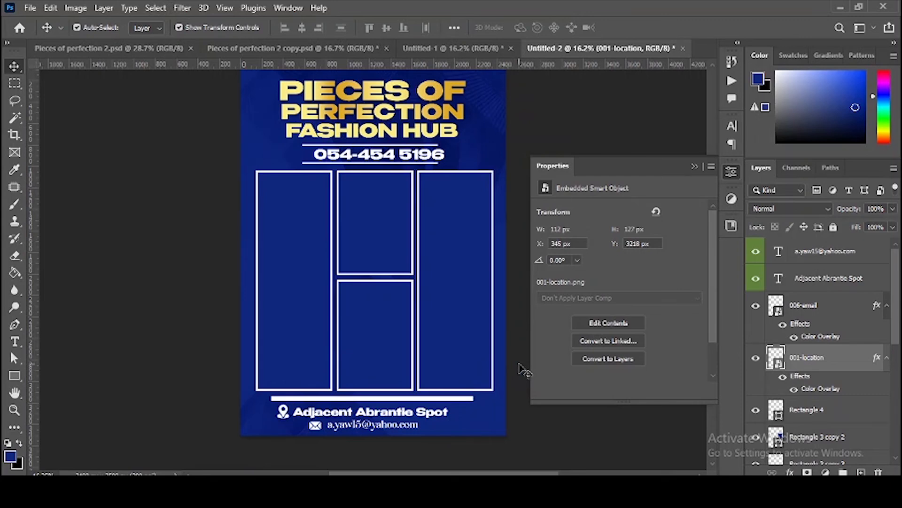
left_click_drag(519, 376, 272, 297)
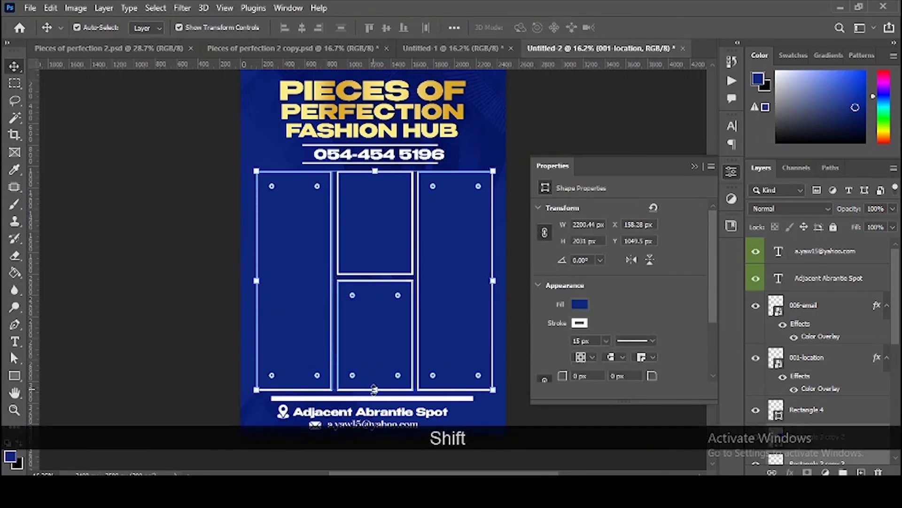
left_click_drag(375, 389, 377, 372)
left_click(450, 48)
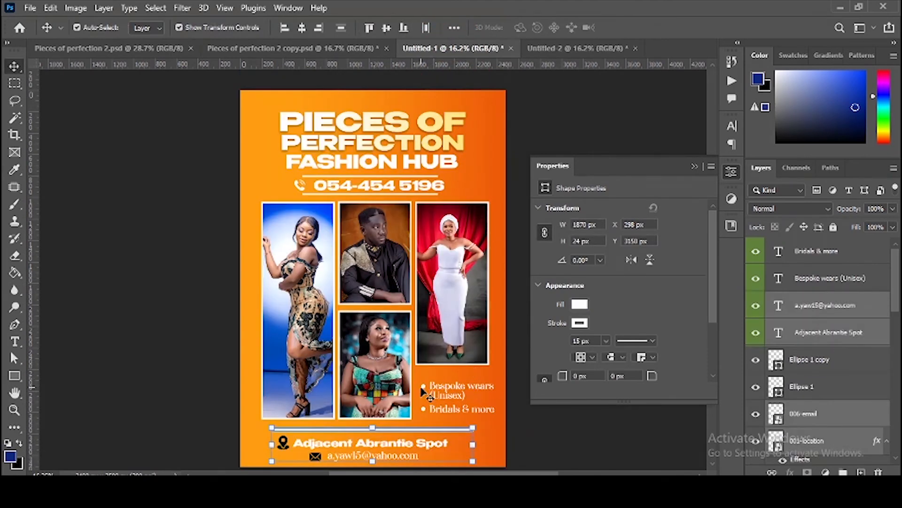
Step: Bring the 'Bespoke wears (Unisex)' bullet line from the orange flyer and position it just below the frames
left_click(424, 386)
left_click_drag(455, 396, 314, 398)
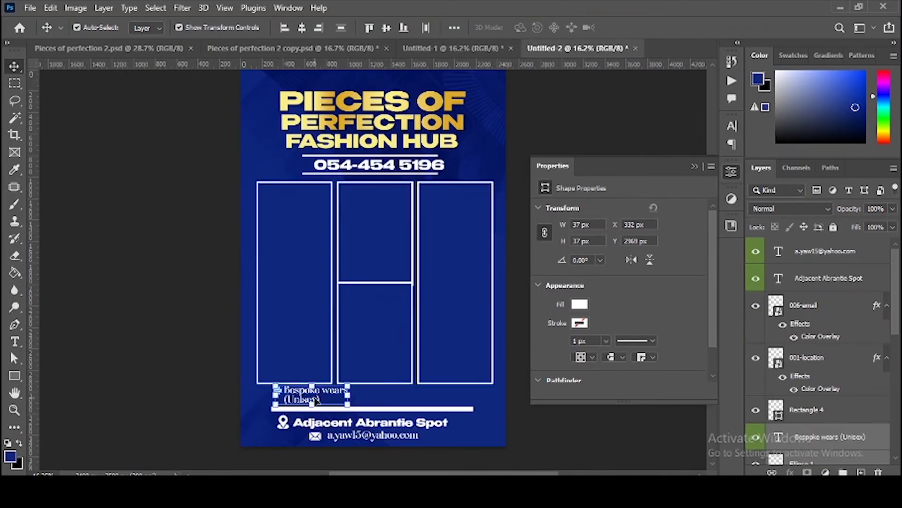
scroll(305, 425, "up", 8)
key("Return")
key("v")
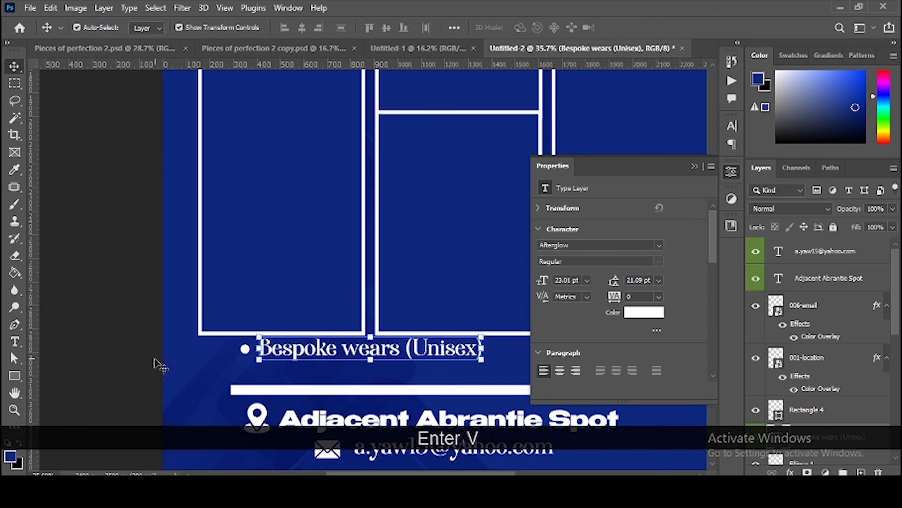
left_click(245, 349, "shift")
left_click_drag(325, 349, 303, 362)
left_click_drag(404, 292, 262, 283)
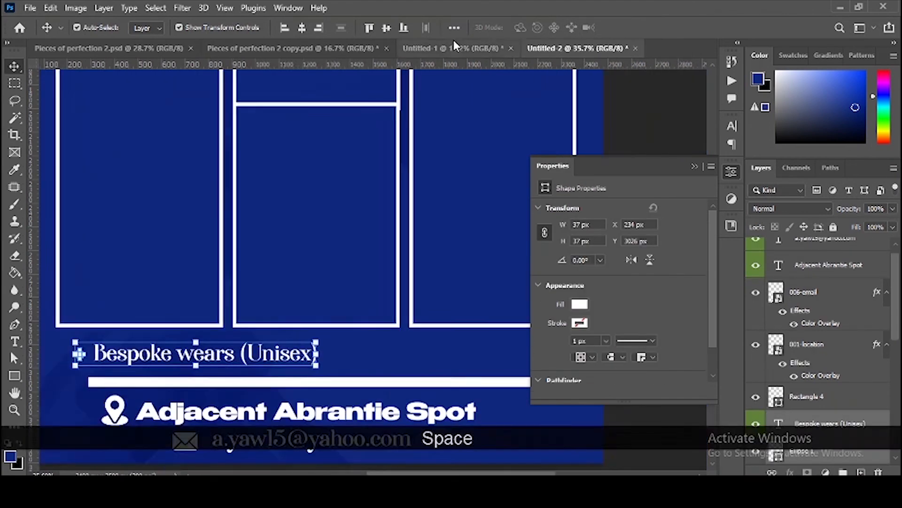
Step: Bring the 'Bridals & more' bullet line over and place it level with Bespoke wears, to its right
left_click(455, 47)
left_click(464, 379)
left_click(426, 380, "shift")
left_click_drag(464, 380, 424, 365)
left_click_drag(424, 365, 441, 363)
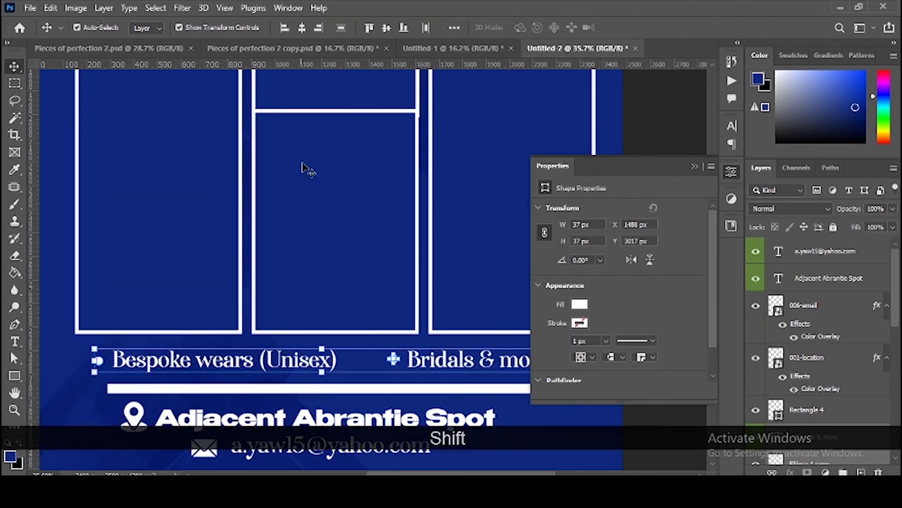
key("shift+Down")
key("ctrl+0")
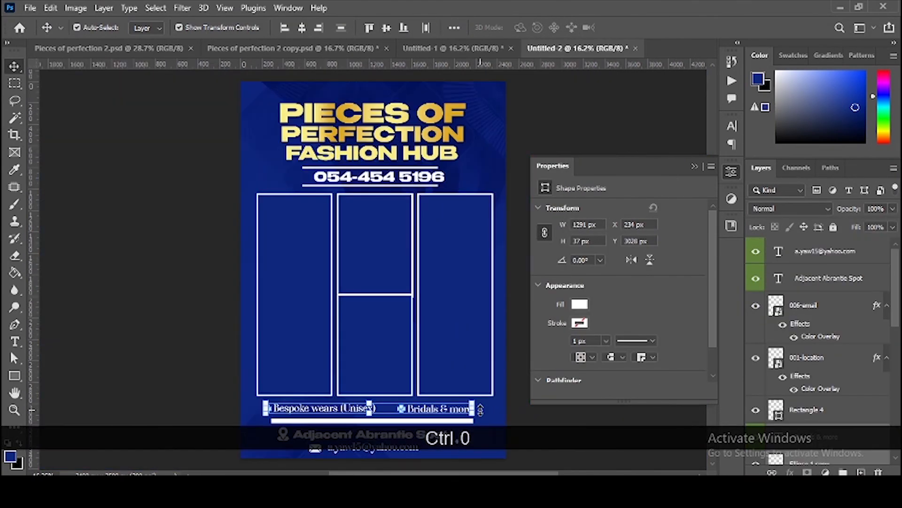
left_click(169, 287, "ctrl")
scroll(290, 310, "down", 2)
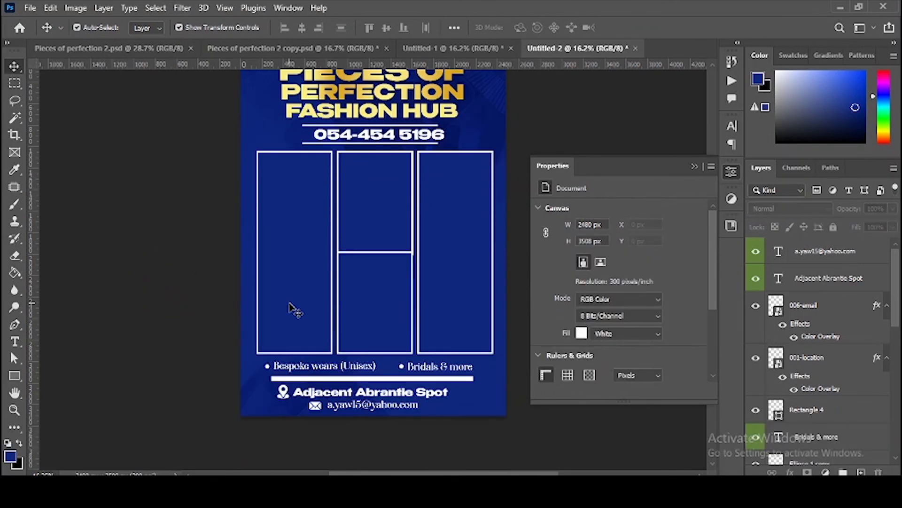
left_click(372, 288)
Step: Lower the top edge of the lower middle frame slightly
left_click_drag(379, 257, 377, 261)
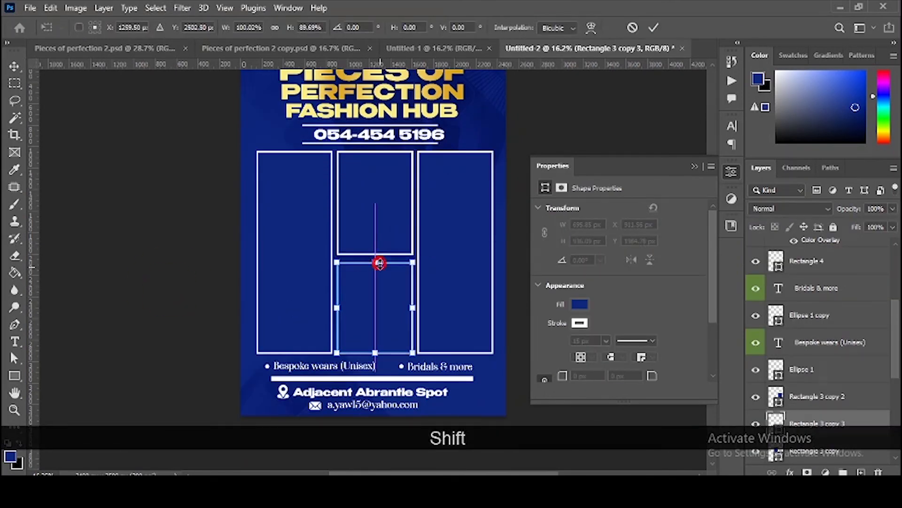
double_click(382, 289)
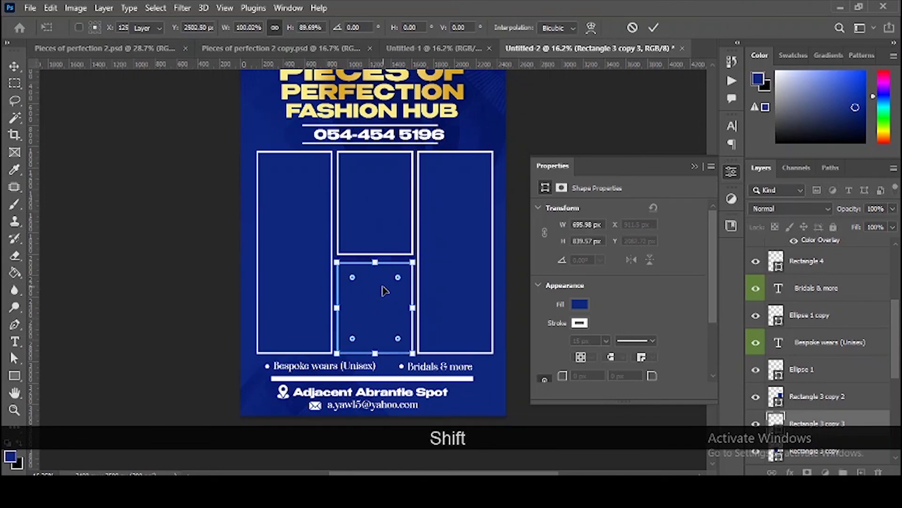
left_click(267, 221)
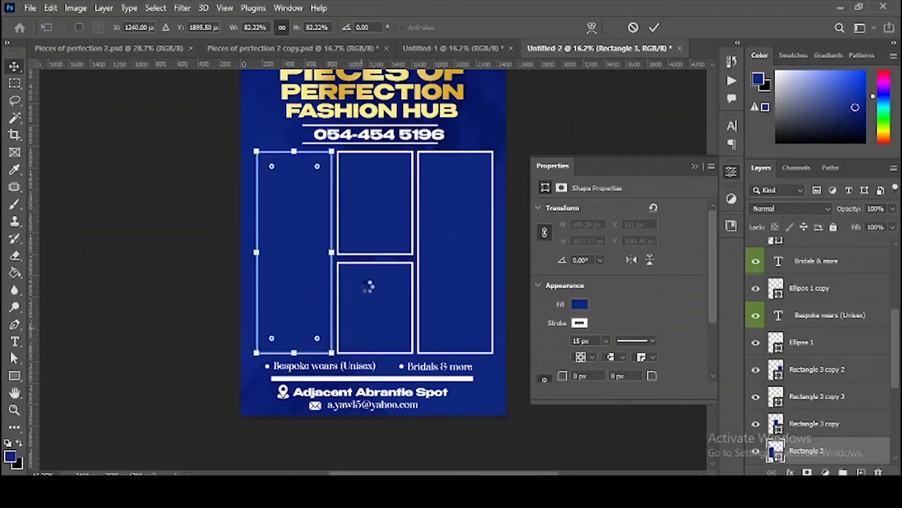
Step: Clip a fashion photo into each frame with Ctrl+Alt+G, nudging the bottom-middle photo up
key("alt+Tab")
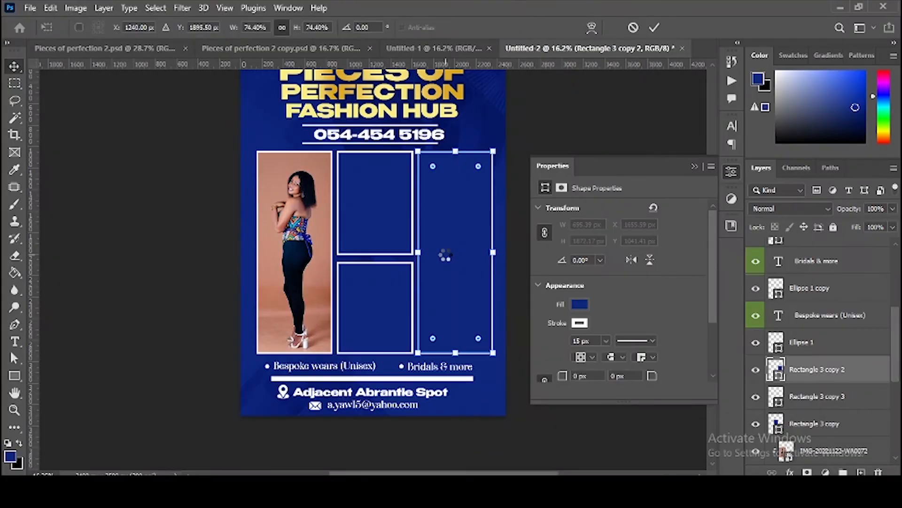
key("ctrl+alt+g")
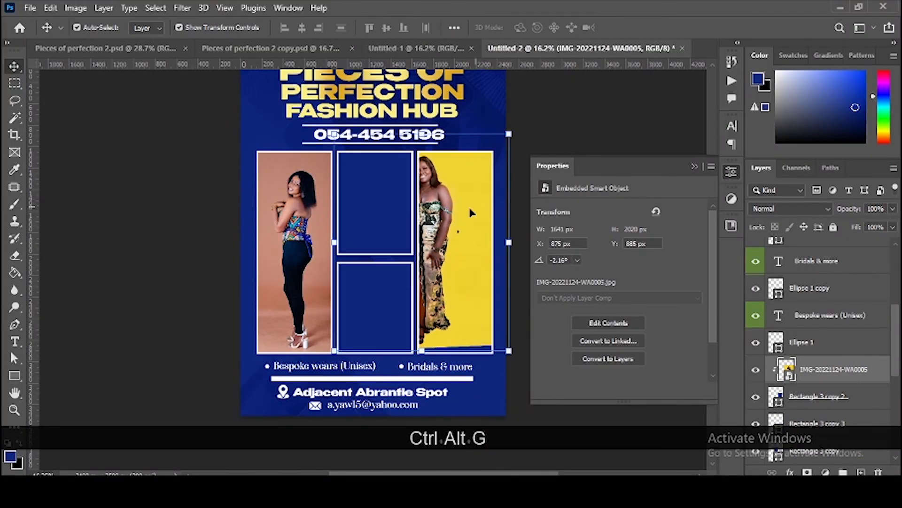
key("alt+Tab")
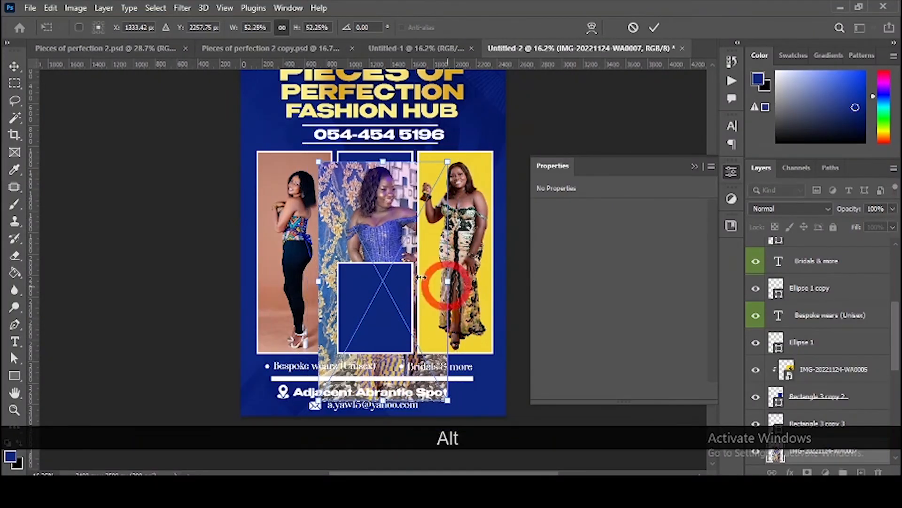
key("ctrl+alt+g")
key("alt+Tab")
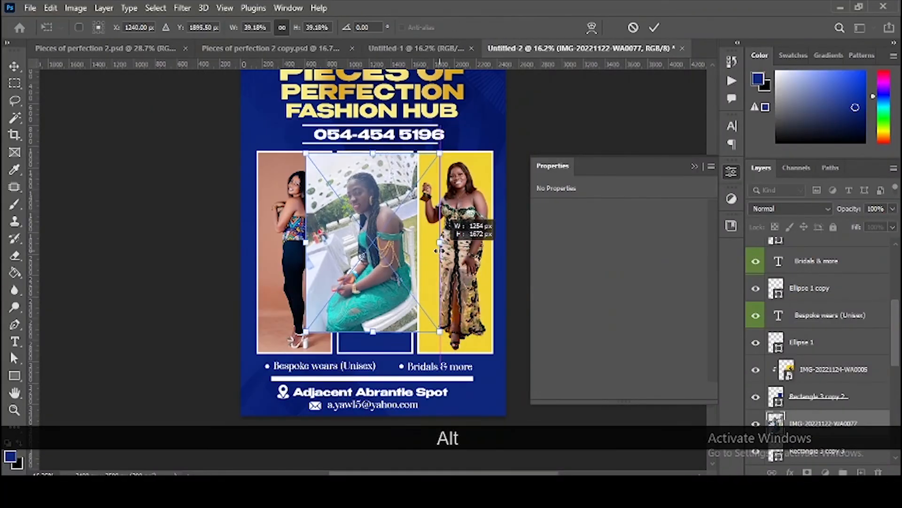
key("ctrl+alt+g")
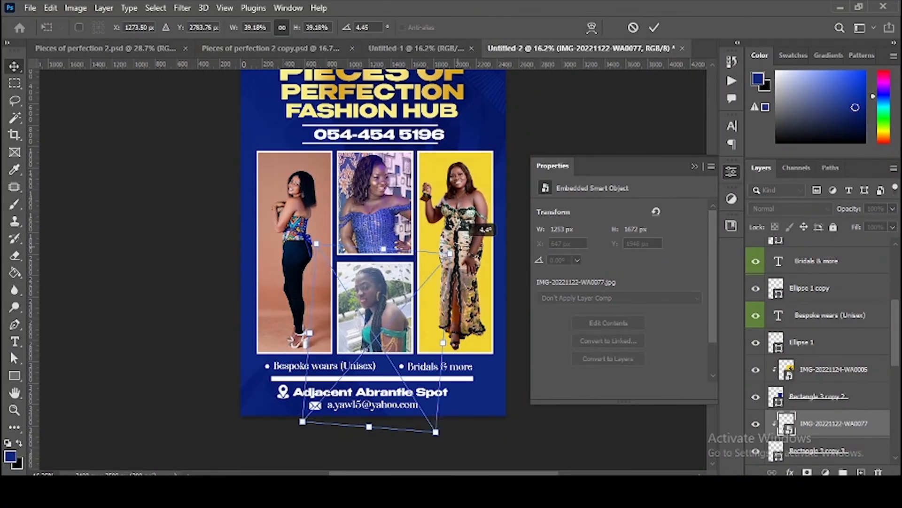
key("Up")
key("Up")
left_click(145, 257)
scroll(383, 265, "up", 1)
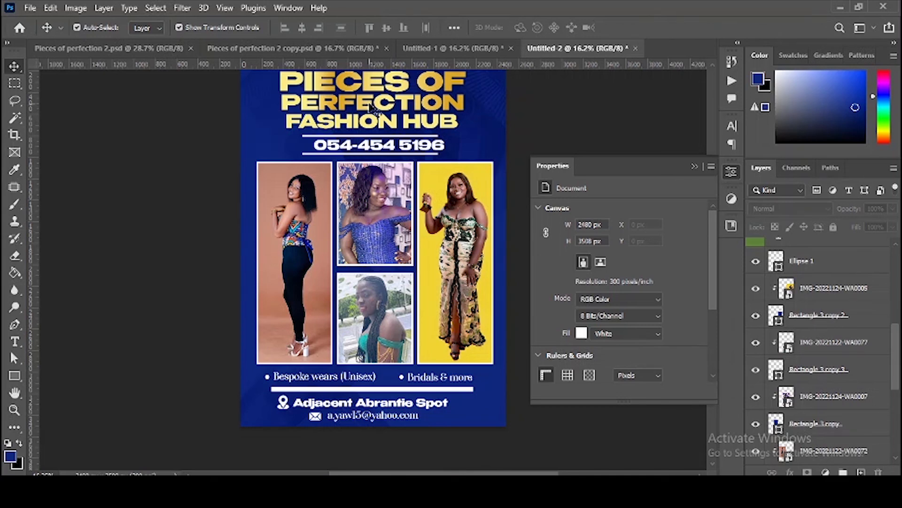
Step: Copy the PIECES OF PERFECTION layer style and paste it onto the Adjacent Abrantie Spot address line
left_click(383, 102)
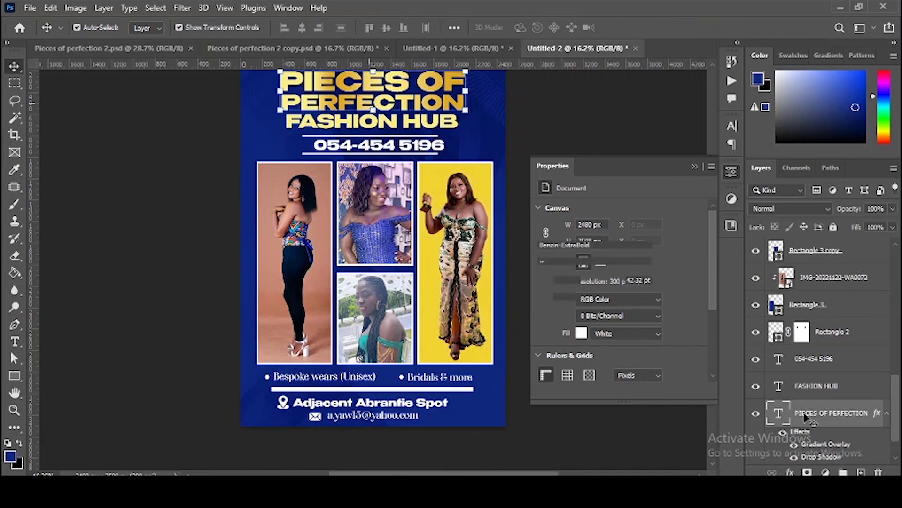
scroll(816, 422, "down", 1)
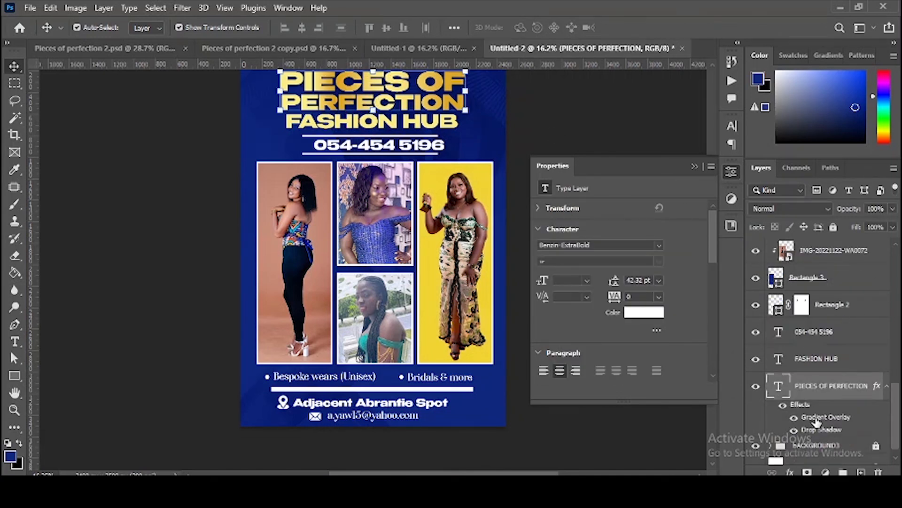
right_click(833, 391)
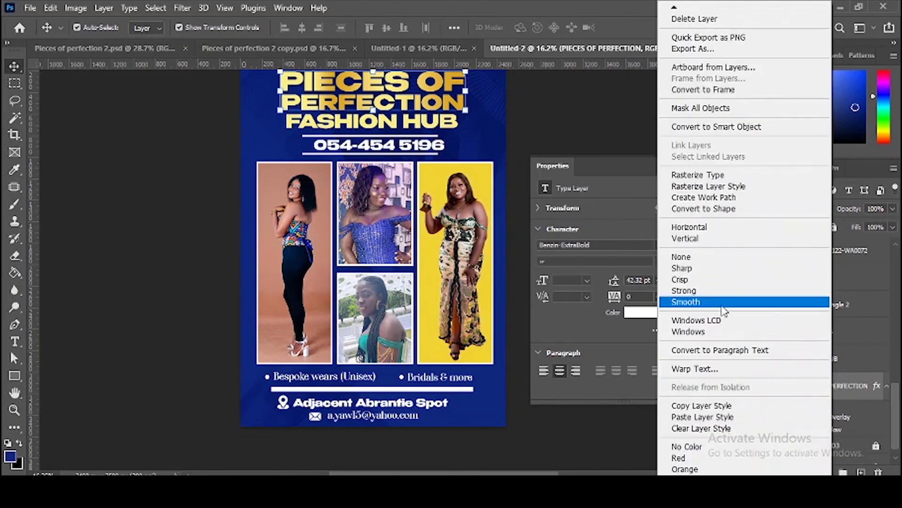
left_click(702, 405)
left_click(301, 403)
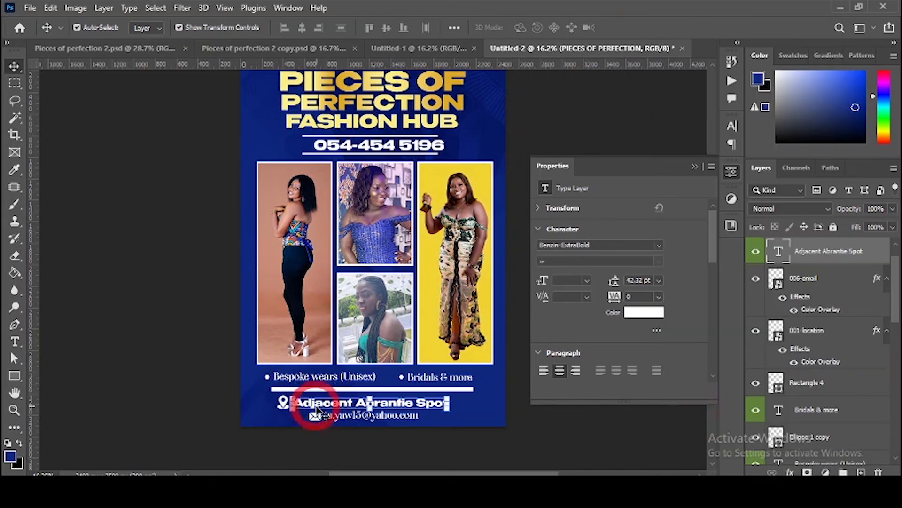
right_click(816, 263)
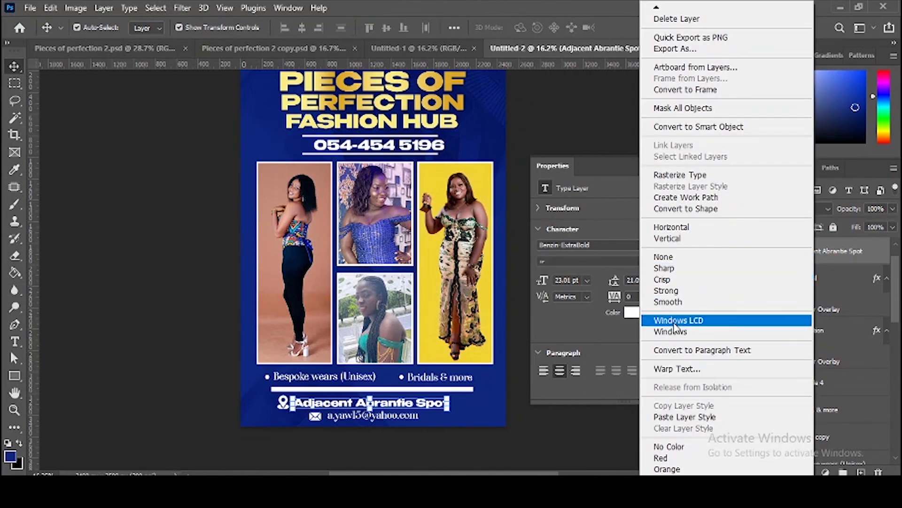
left_click(677, 416)
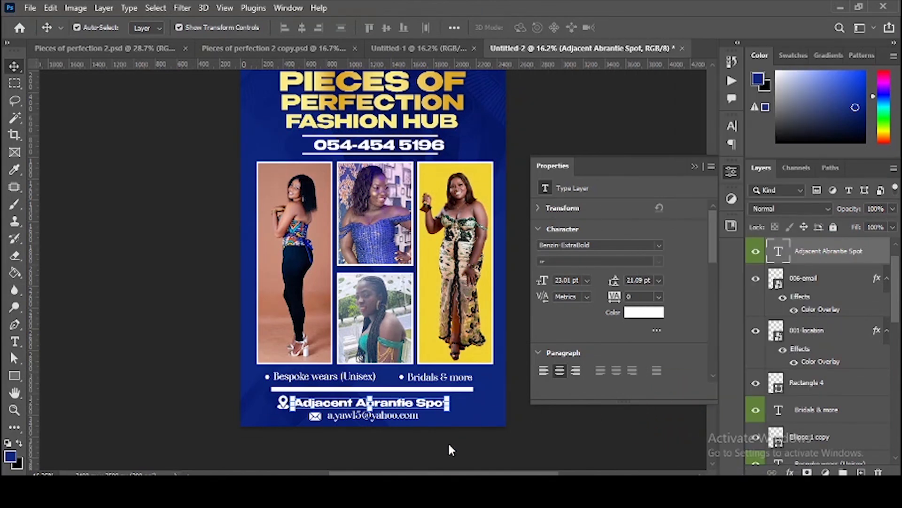
left_click(445, 458)
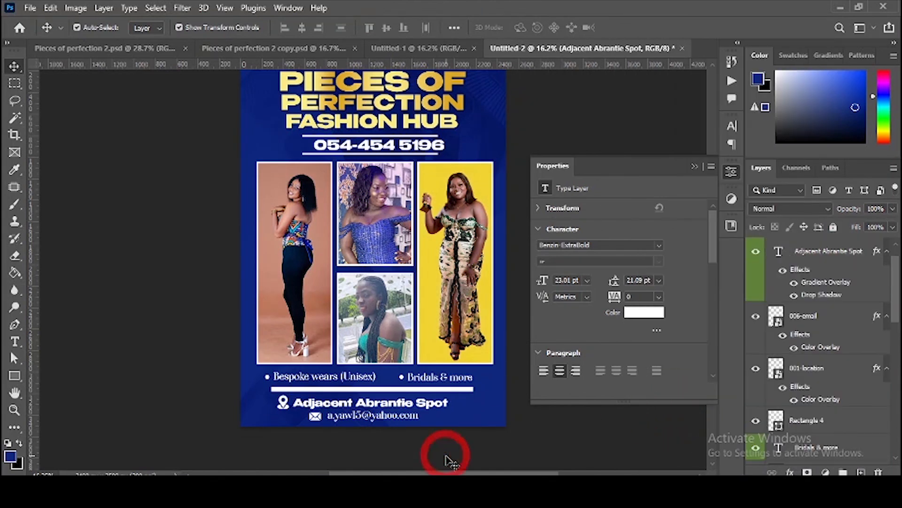
left_click(381, 416)
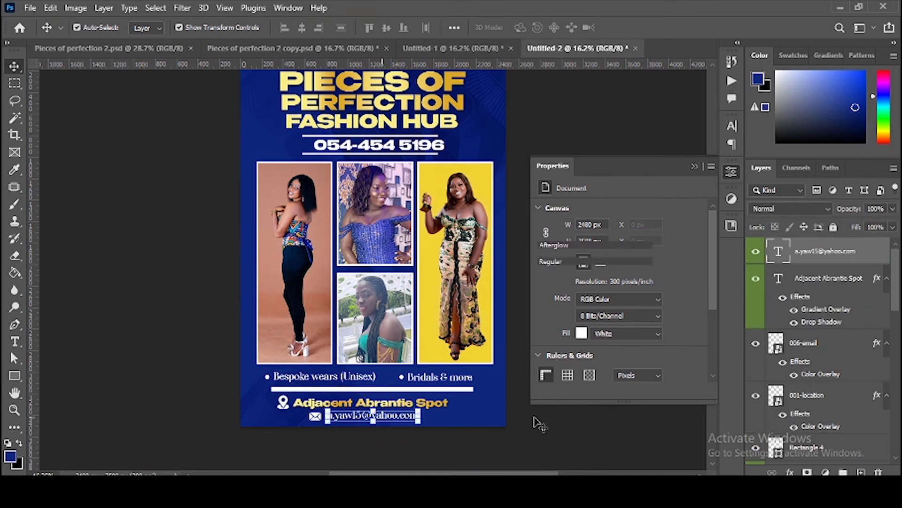
left_click(503, 459)
left_click(503, 459)
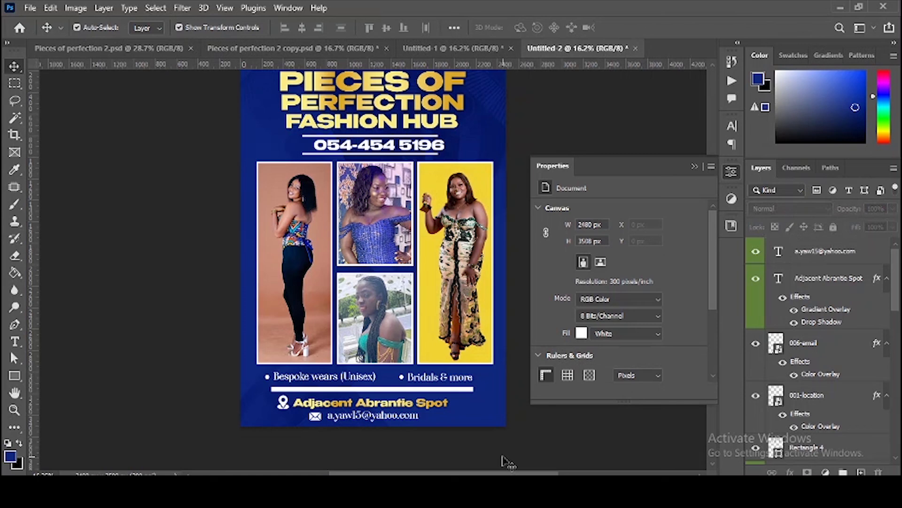
key("ctrl+0")
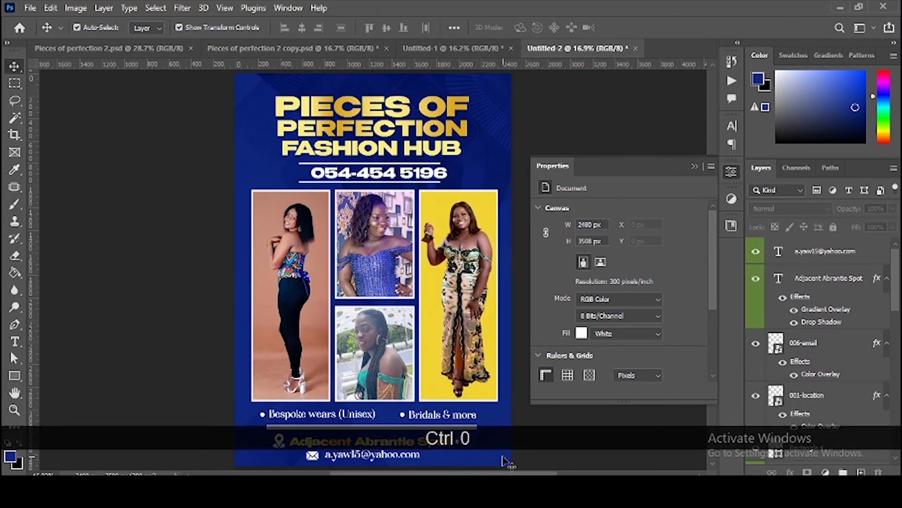